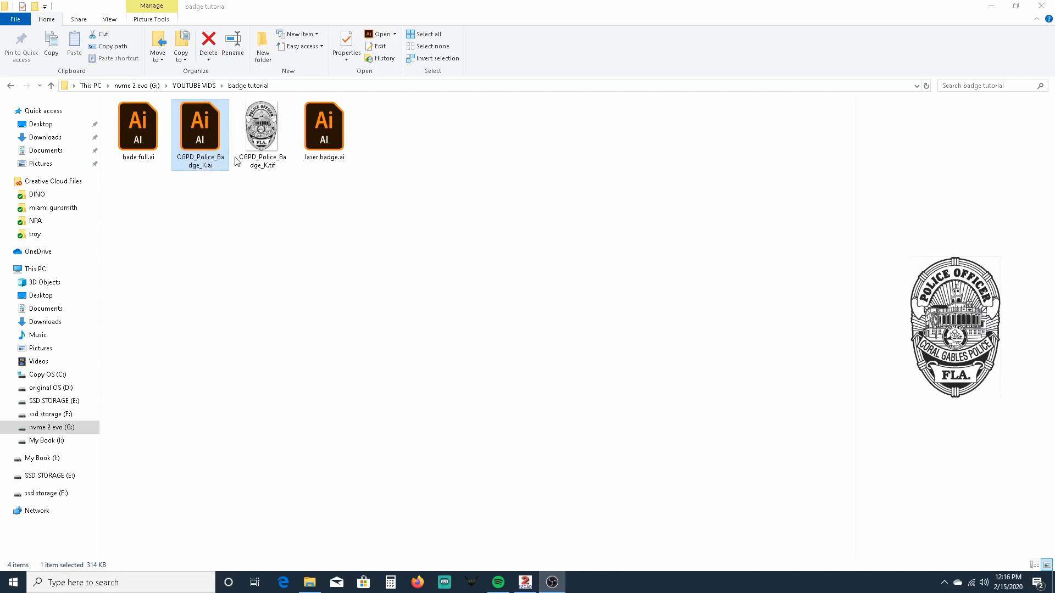
# Open the CGPD_Police_Badge_K.ai file from the badge tutorial folder in Illustrator.
pyautogui.doubleClick(193, 141)
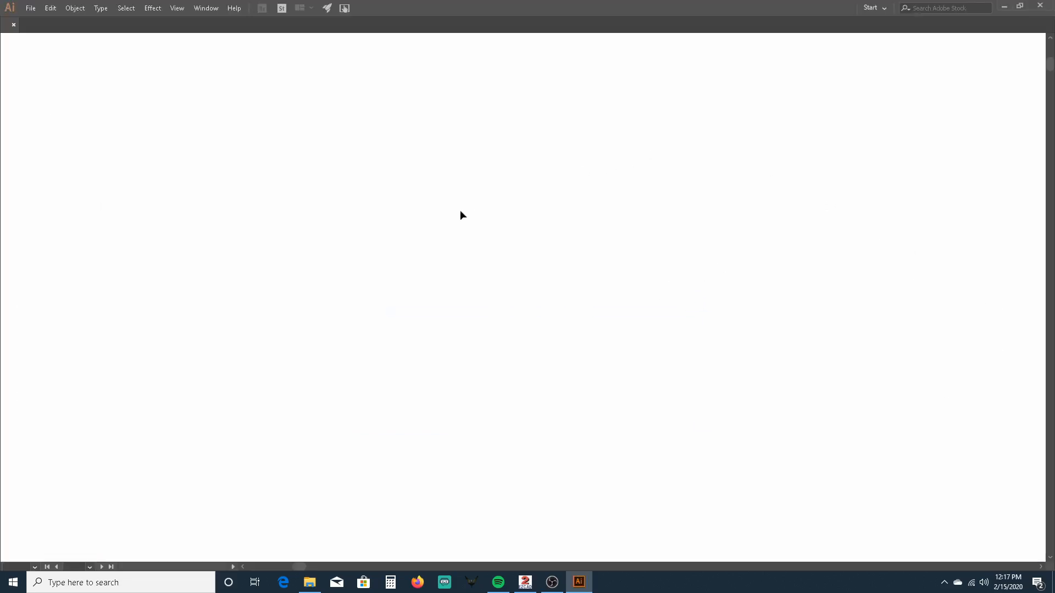
pyautogui.scroll(1, 582, 206)
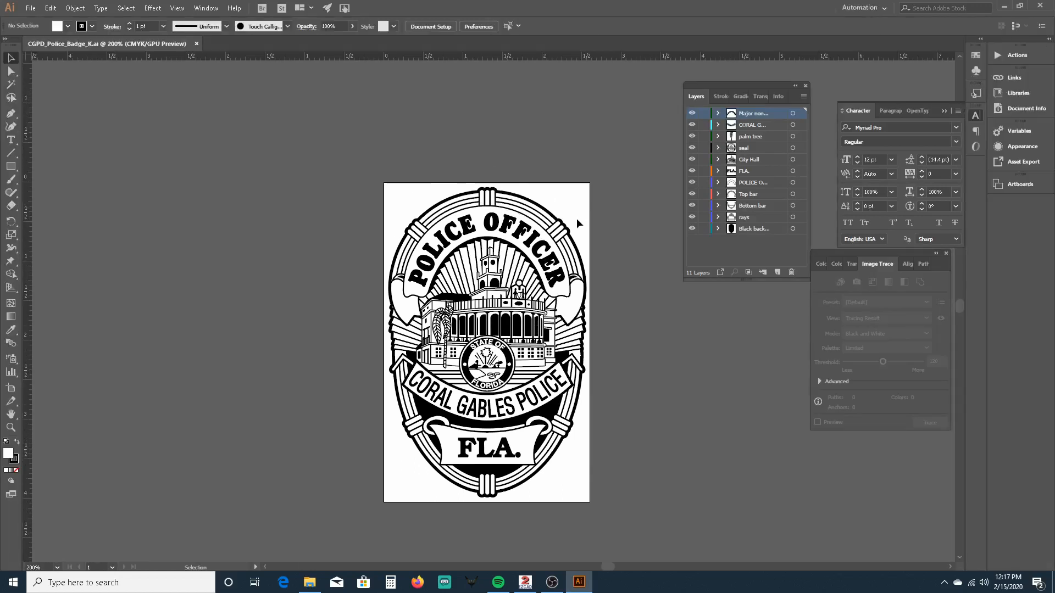
pyautogui.scroll(-3, 573, 219)
pyautogui.scroll(-1, 565, 223)
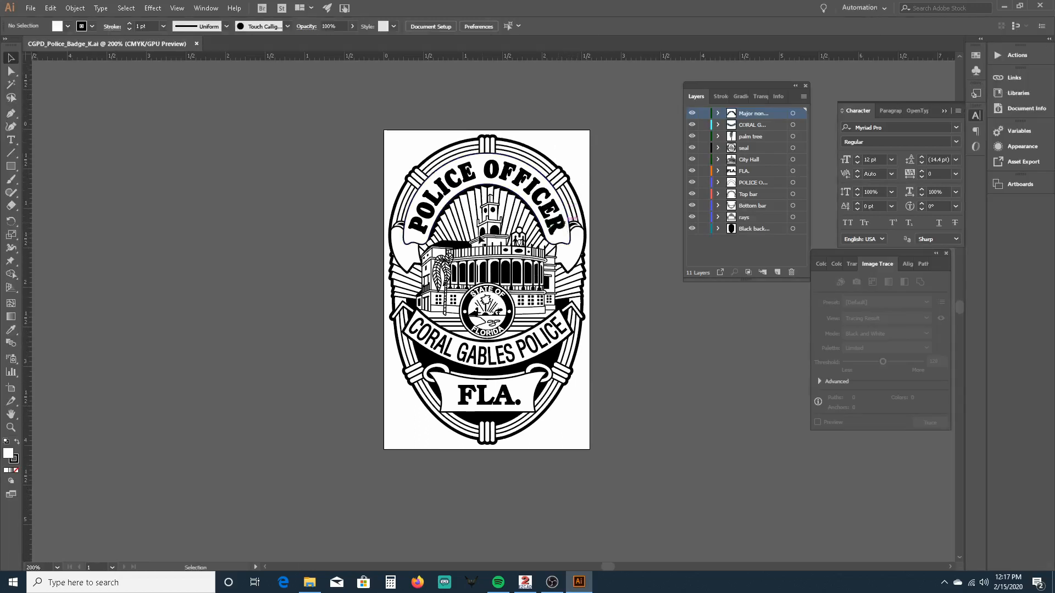
# Examine the police badge artwork as a whole and close up around City Hall, the seal and the banners.
pyautogui.scroll(19, 464, 264)
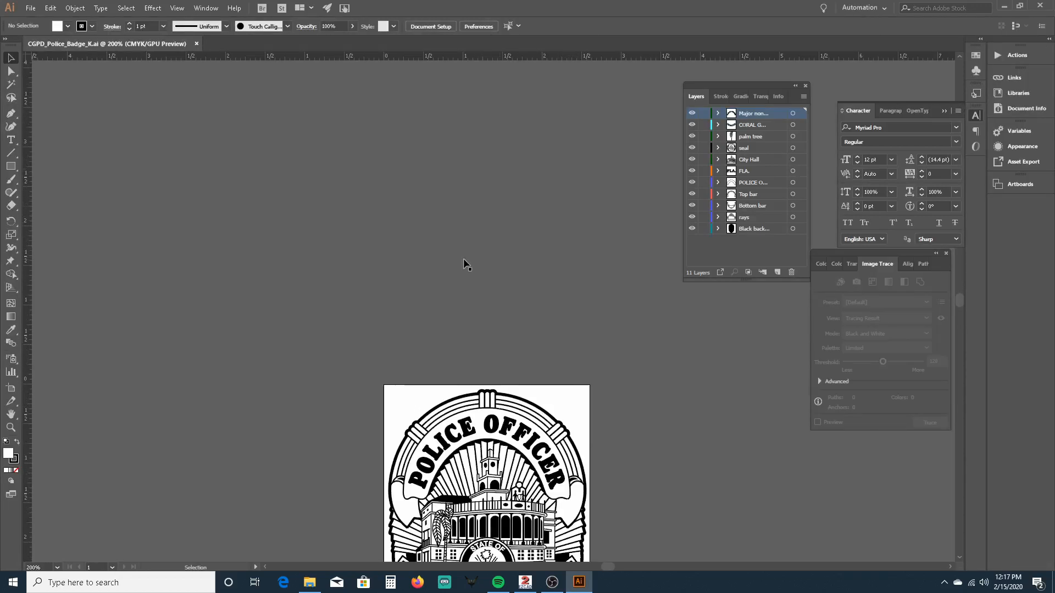
pyautogui.scroll(-20, 464, 264)
pyautogui.hscroll(-2, 470, 258)
pyautogui.hscroll(1, 475, 254)
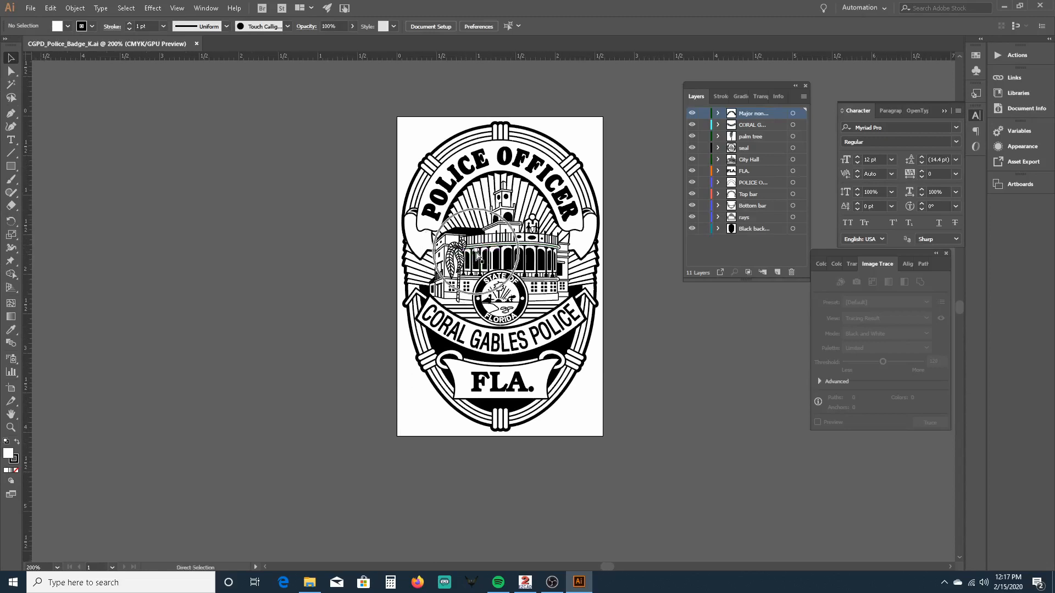
pyautogui.scroll(-2, 475, 253)
pyautogui.scroll(5, 476, 254)
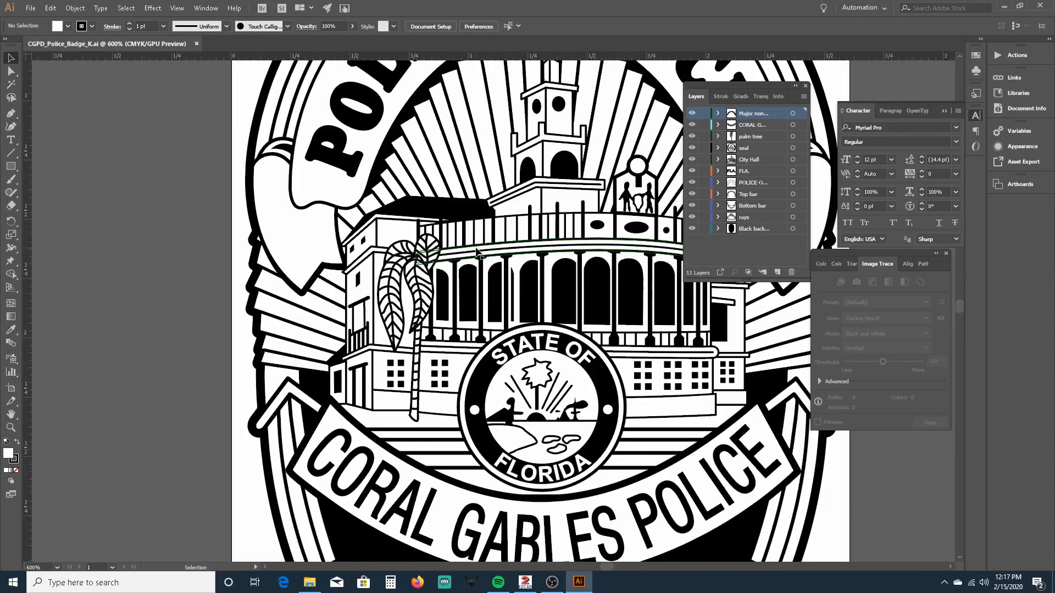
pyautogui.scroll(-1, 476, 254)
pyautogui.scroll(-2, 476, 253)
pyautogui.scroll(1, 406, 247)
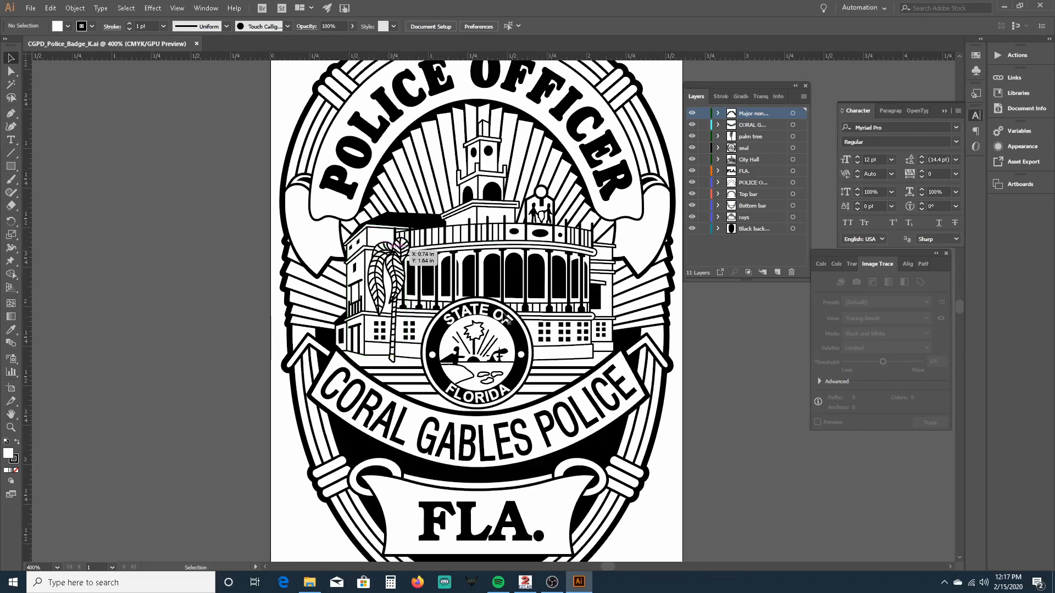
pyautogui.scroll(-2, 506, 321)
pyautogui.scroll(2, 506, 321)
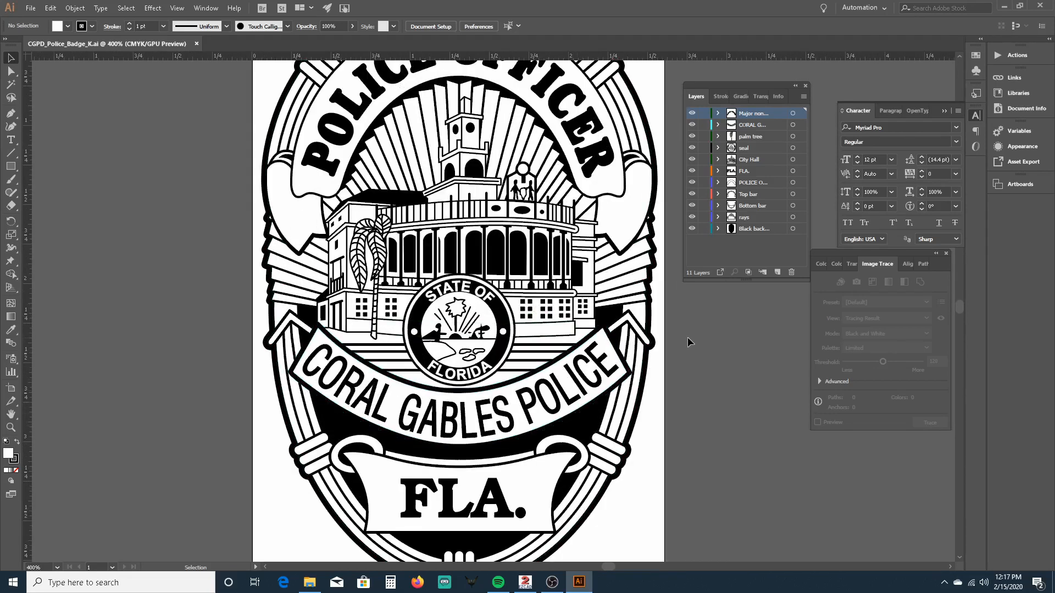
pyautogui.press('a')
pyautogui.scroll(5, 590, 278)
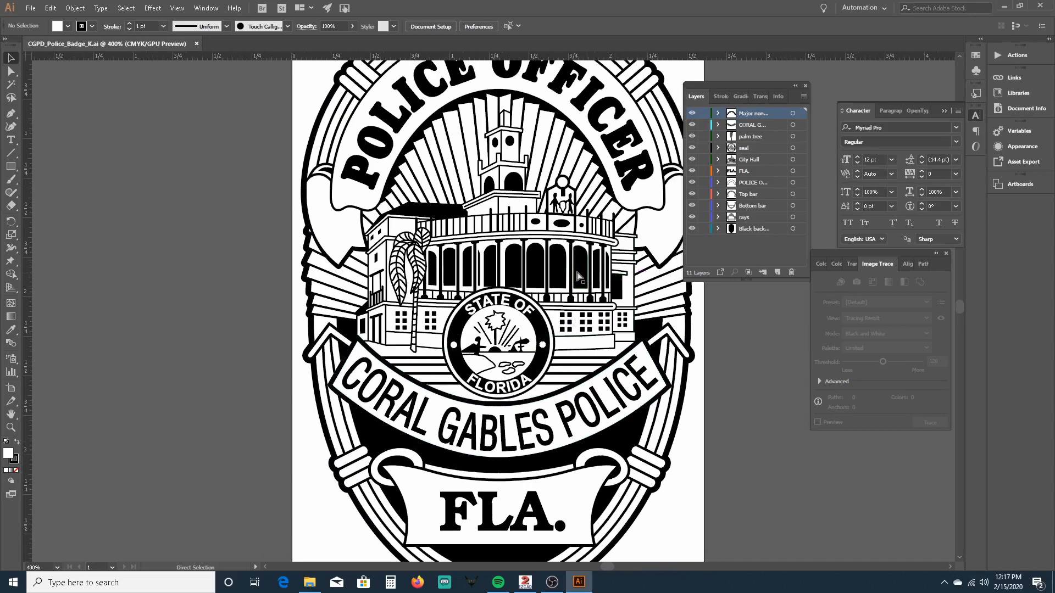
pyautogui.scroll(-5, 466, 275)
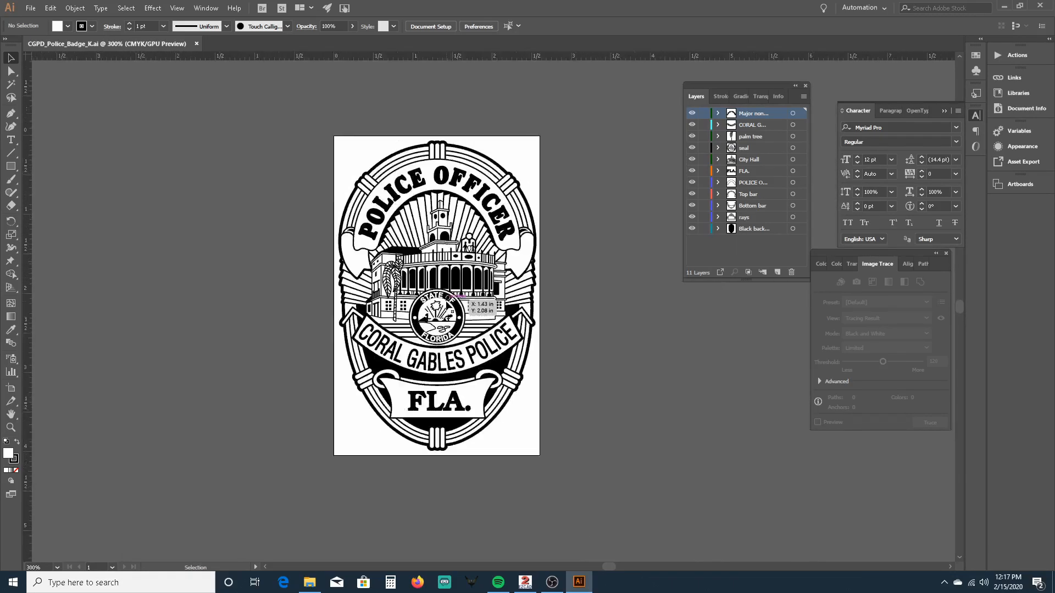
pyautogui.scroll(1, 451, 296)
pyautogui.scroll(-1, 411, 236)
pyautogui.scroll(2, 426, 176)
pyautogui.scroll(4, 576, 263)
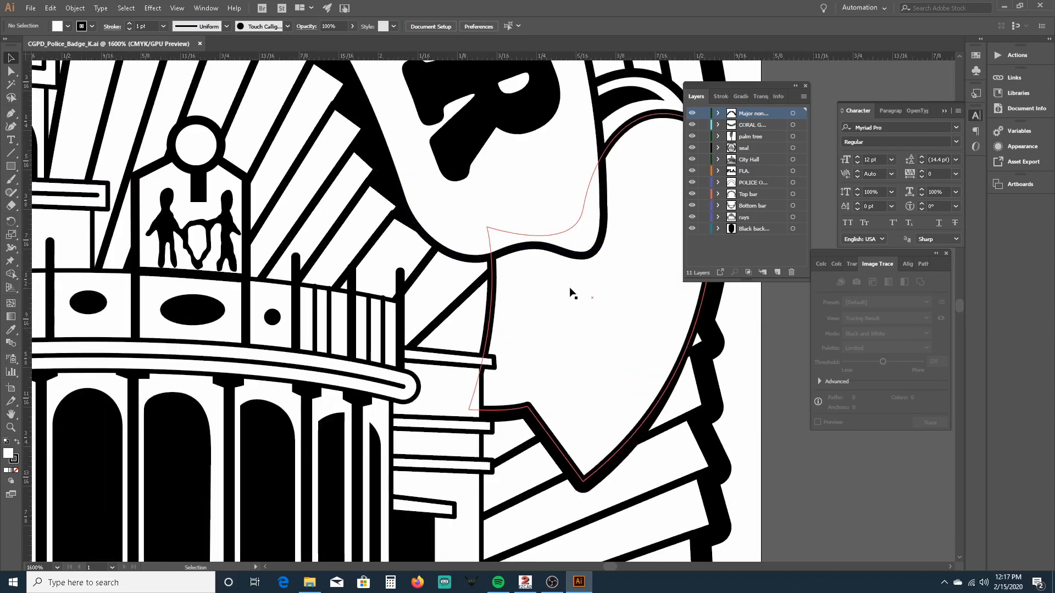
# Select the top bar and neighbouring ray shapes beside City Hall to inspect how their hidden outlines overlap.
pyautogui.click(569, 287)
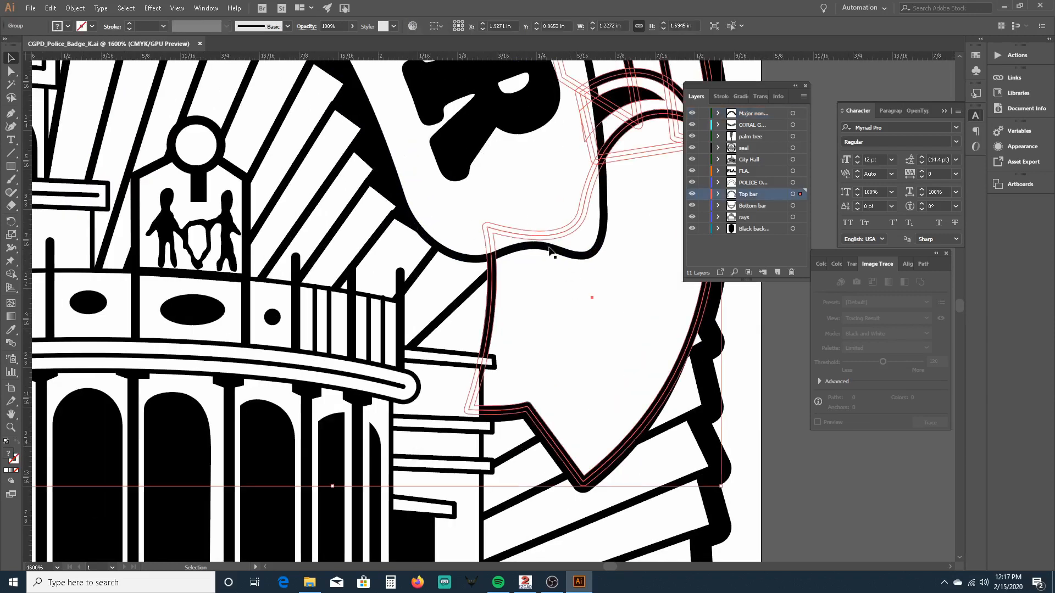
pyautogui.click(469, 230)
pyautogui.click(525, 289)
pyautogui.click(469, 315)
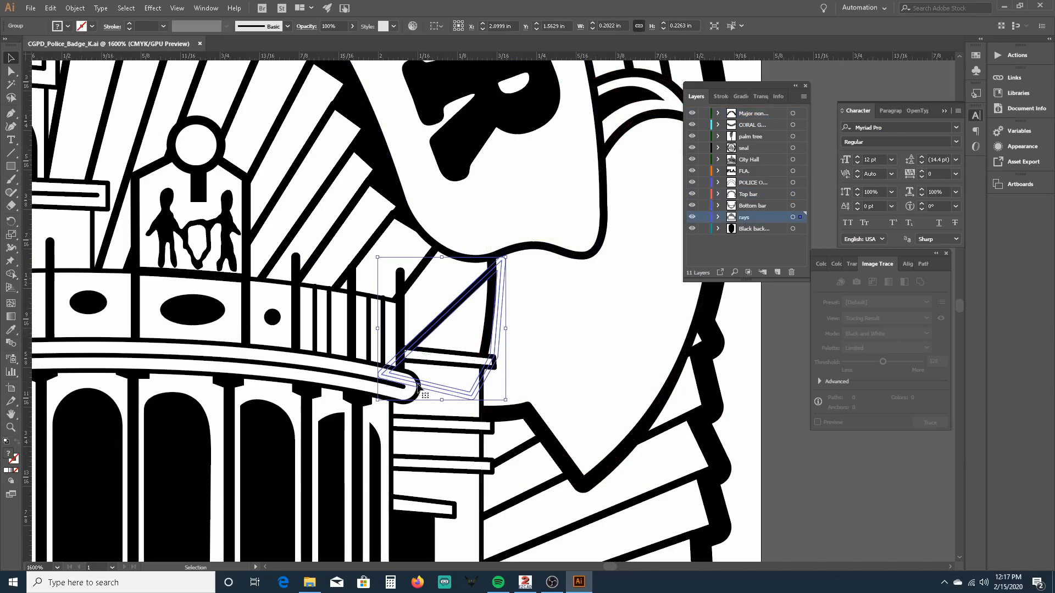
pyautogui.scroll(-2, 570, 290)
pyautogui.scroll(-2, 537, 300)
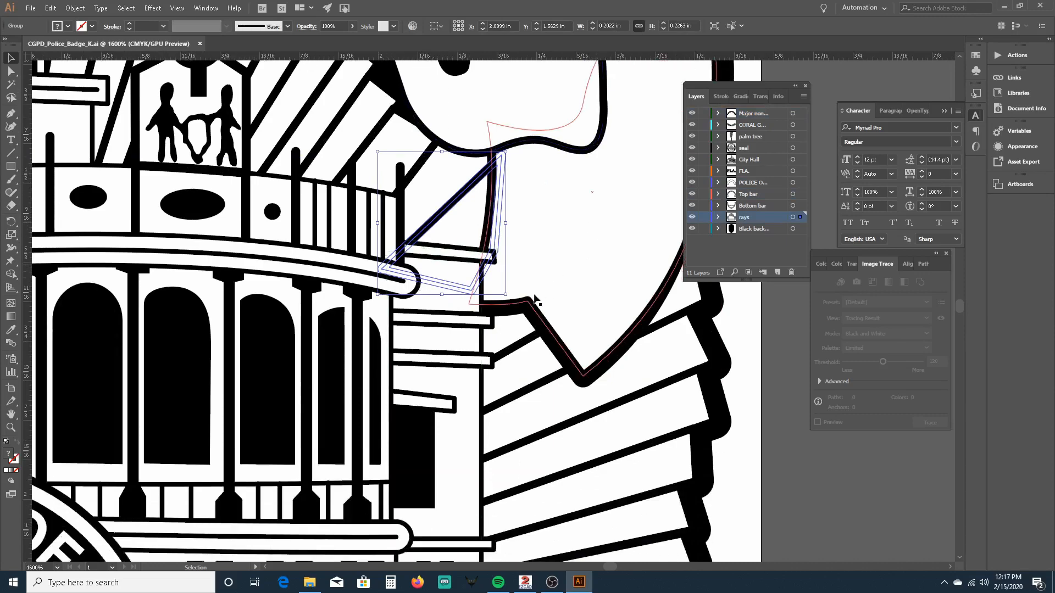
pyautogui.scroll(5, 535, 301)
pyautogui.scroll(-10, 538, 295)
pyautogui.scroll(-1, 545, 295)
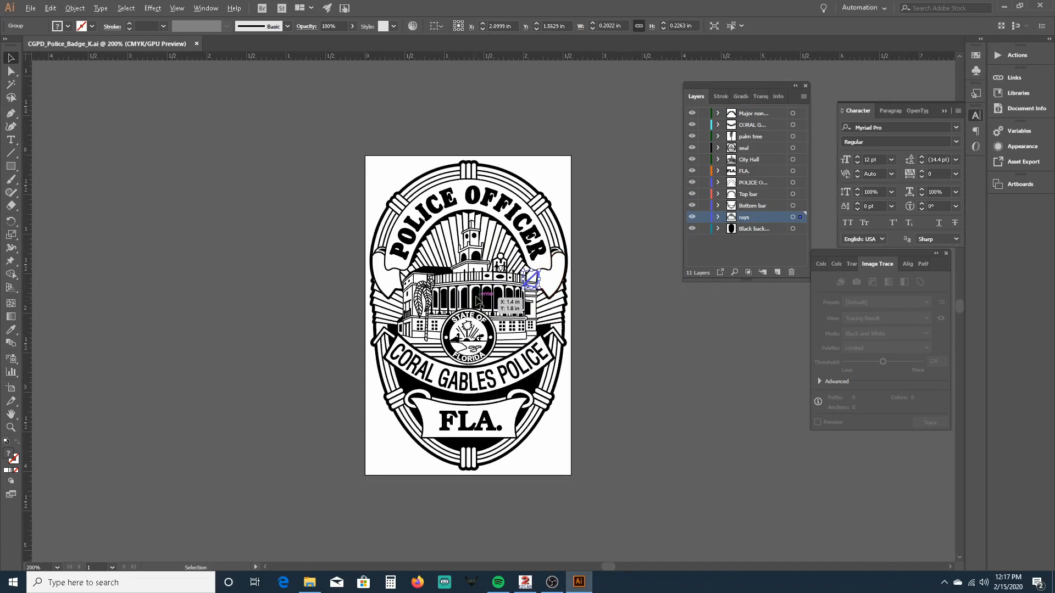
pyautogui.scroll(2, 464, 305)
pyautogui.scroll(-1, 460, 306)
pyautogui.scroll(-1, 457, 297)
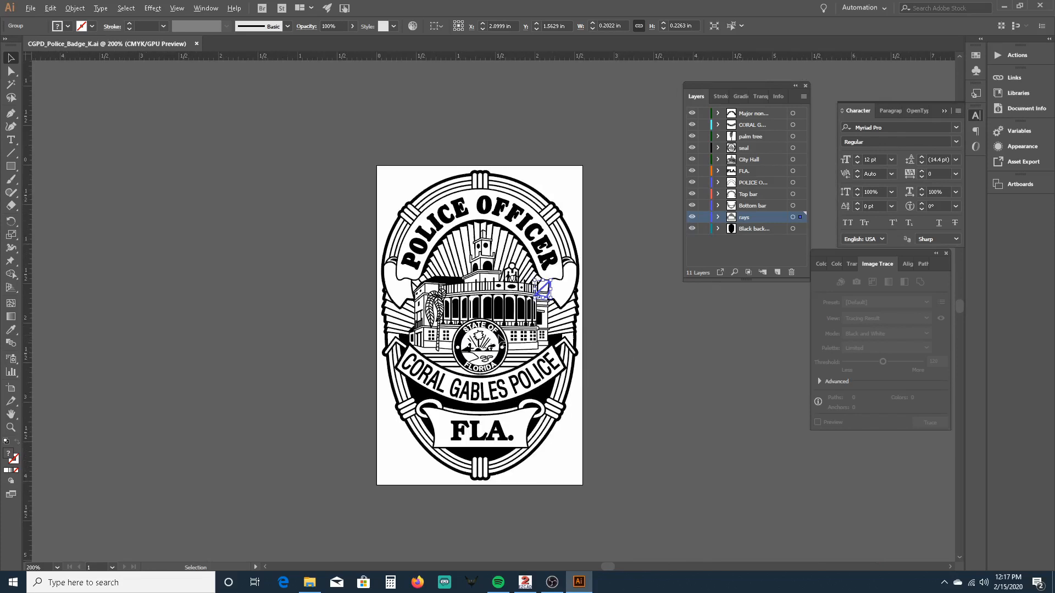
# Select the whole badge artwork to inspect the overlapping paths around City Hall and the seal, and clear the selection.
pyautogui.hotkey('ctrl', 'a')
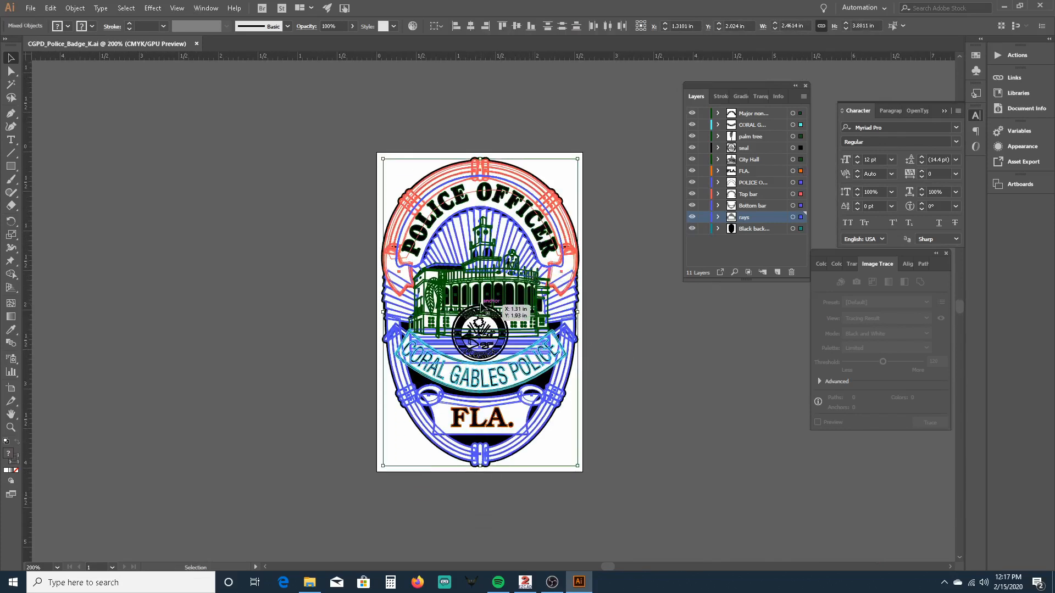
pyautogui.scroll(2, 482, 306)
pyautogui.scroll(3, 482, 306)
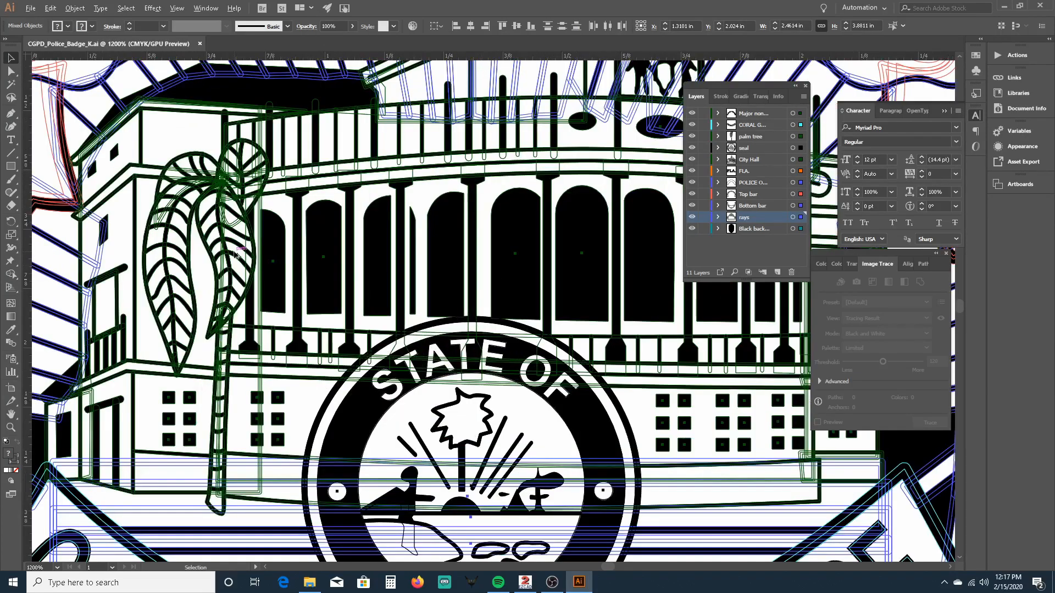
pyautogui.scroll(1, 447, 290)
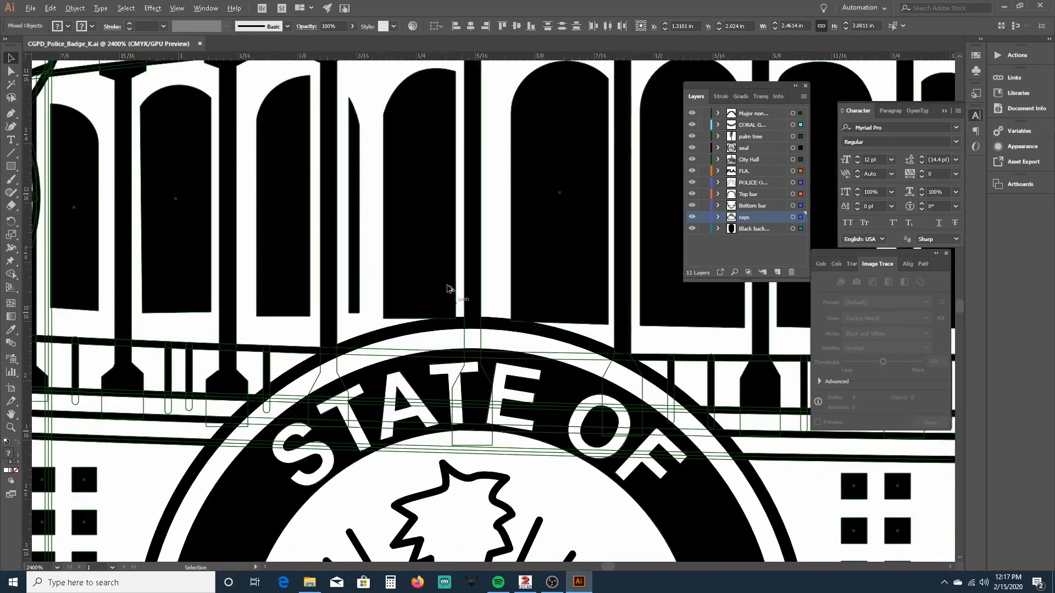
pyautogui.scroll(-1, 427, 246)
pyautogui.scroll(-2, 428, 245)
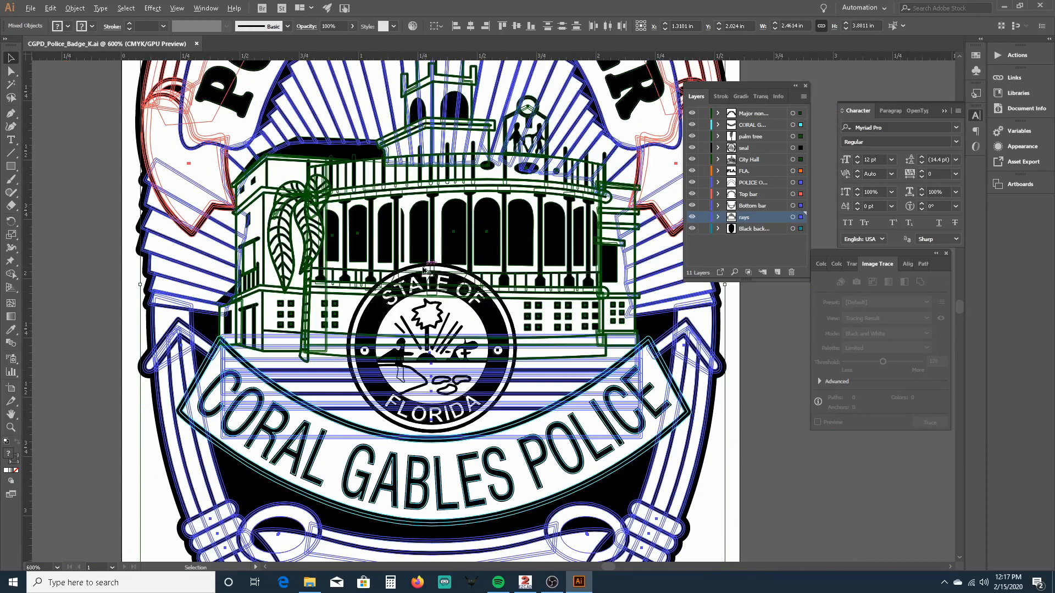
pyautogui.scroll(-1, 448, 286)
pyautogui.click(686, 451)
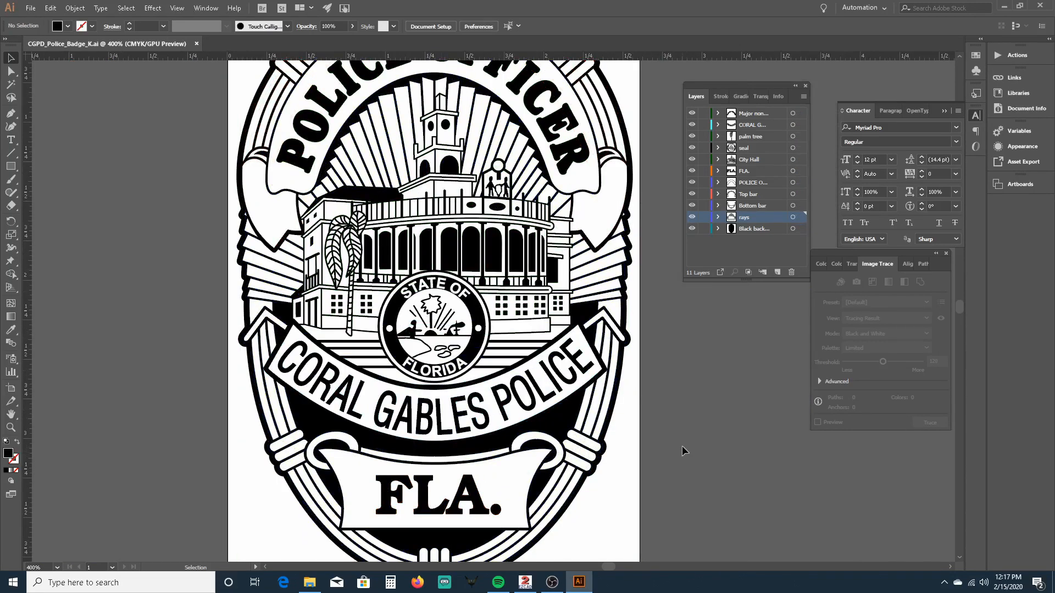
pyautogui.scroll(-4, 604, 385)
pyautogui.scroll(5, 584, 358)
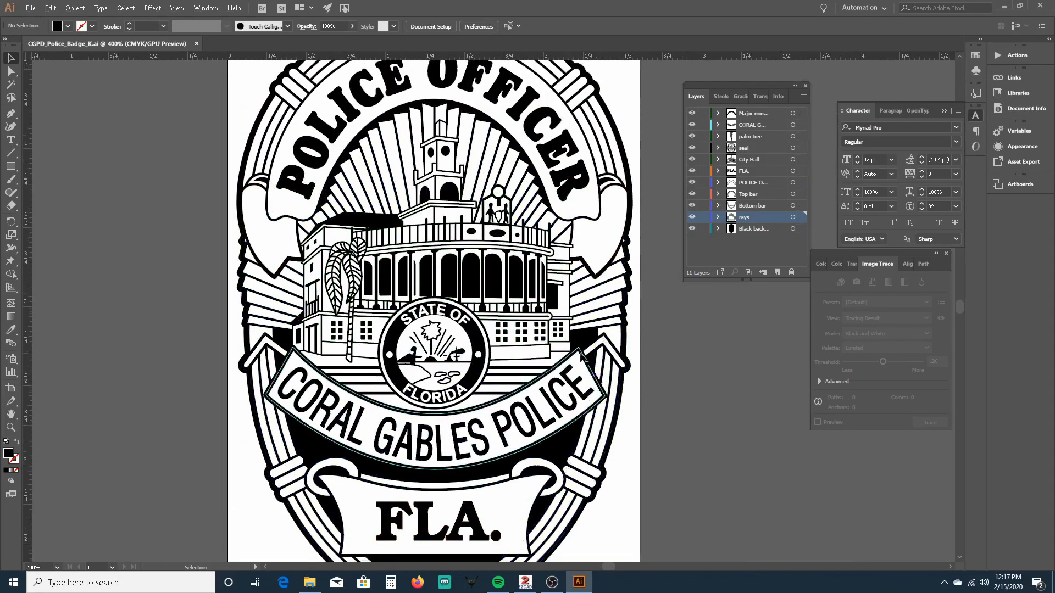
pyautogui.scroll(2, 577, 302)
pyautogui.scroll(-5, 578, 302)
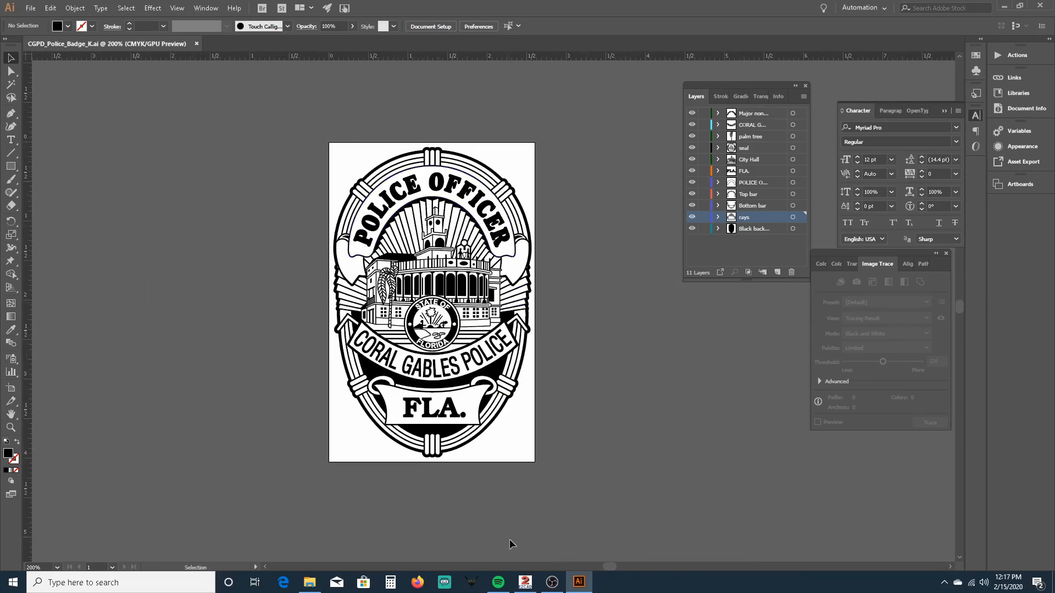
# Switch to EzCad and import the vector file bade full.ai, placed at the centre.
pyautogui.click(525, 582)
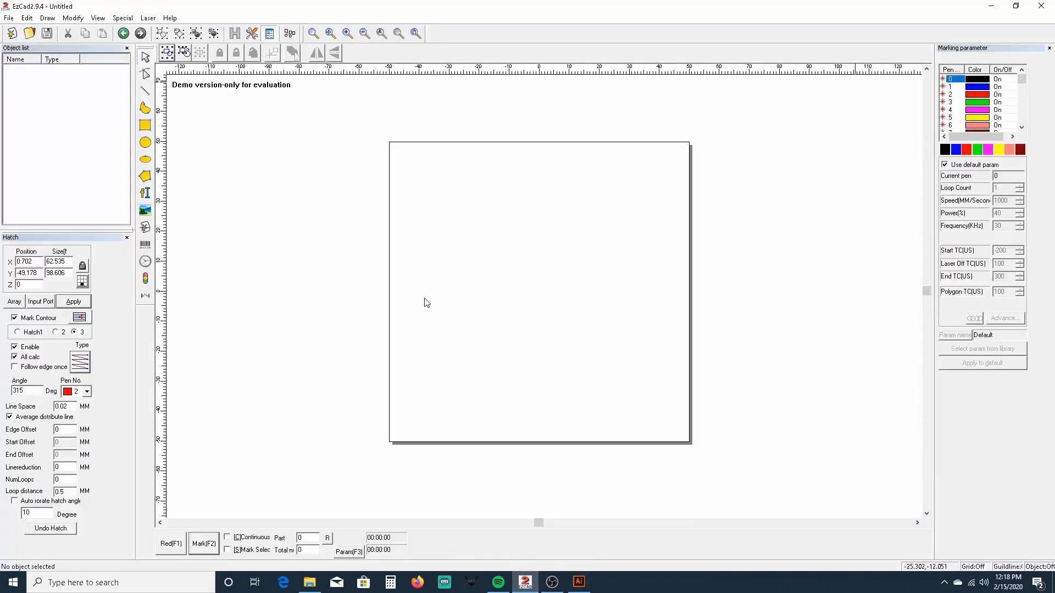
pyautogui.click(9, 18)
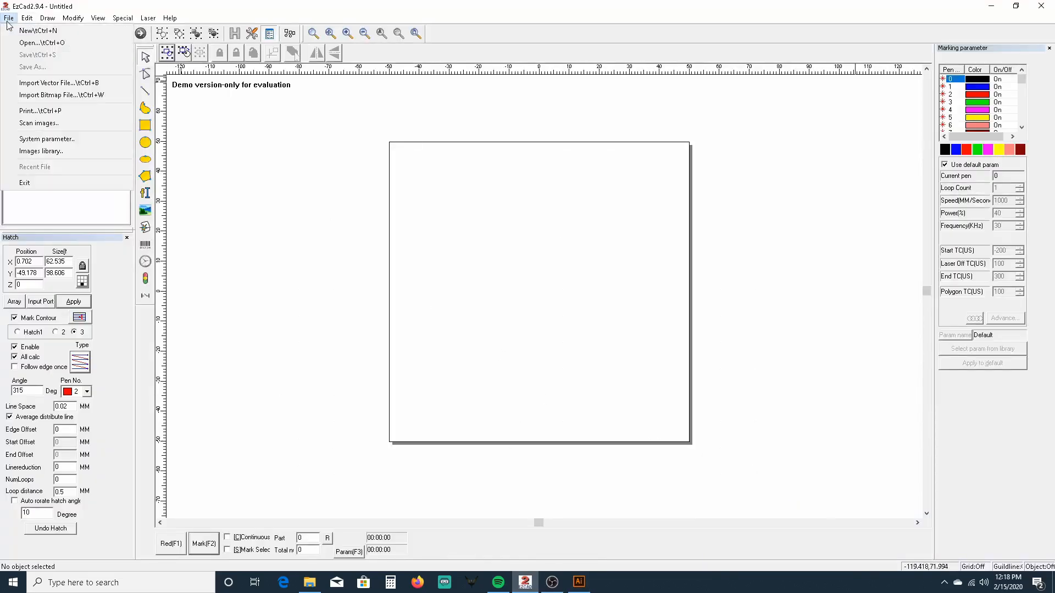
pyautogui.click(72, 83)
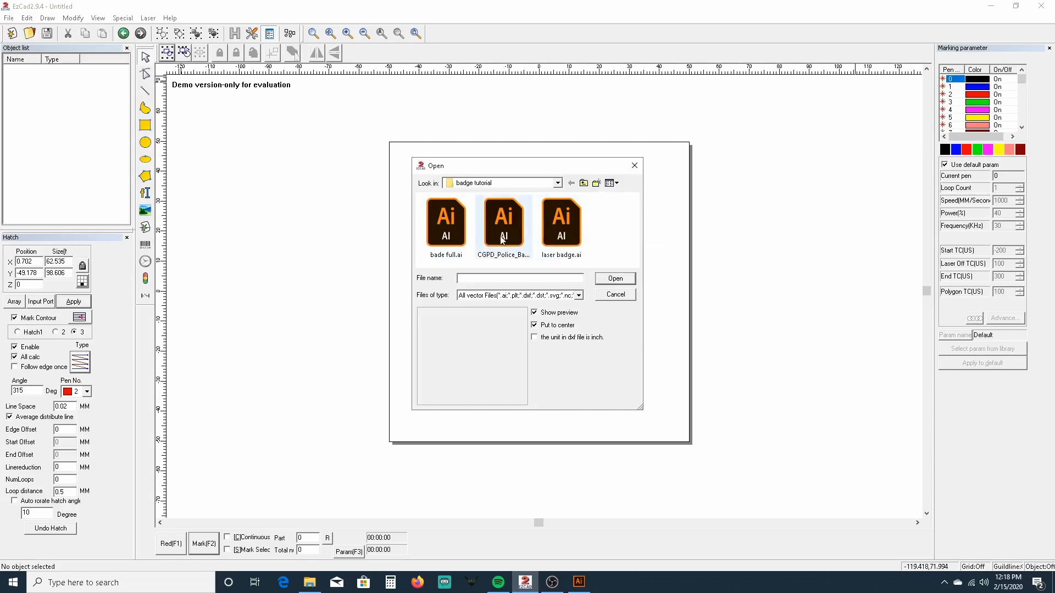
pyautogui.click(445, 232)
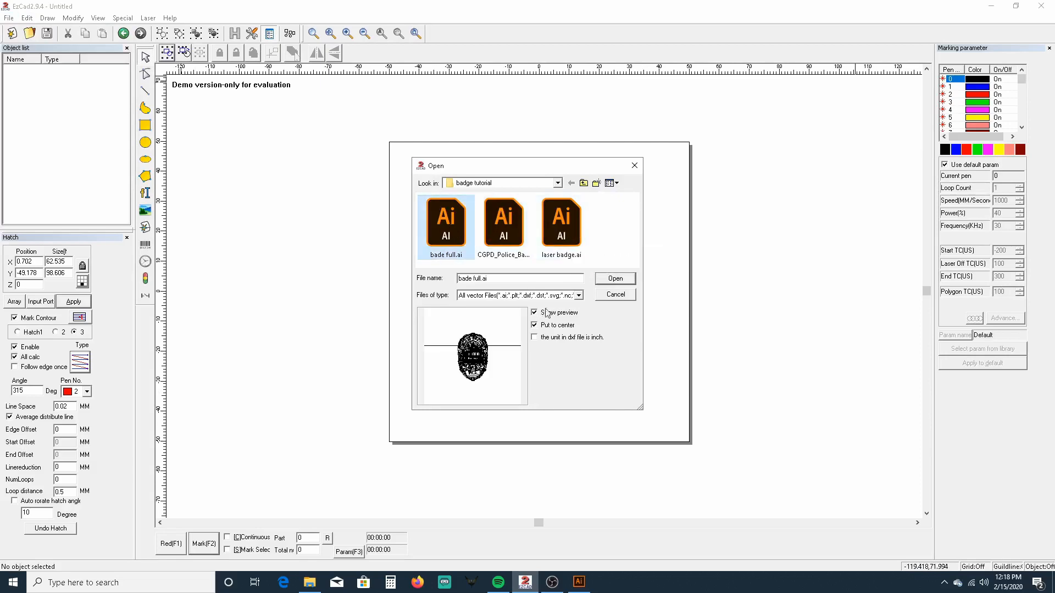
pyautogui.click(615, 279)
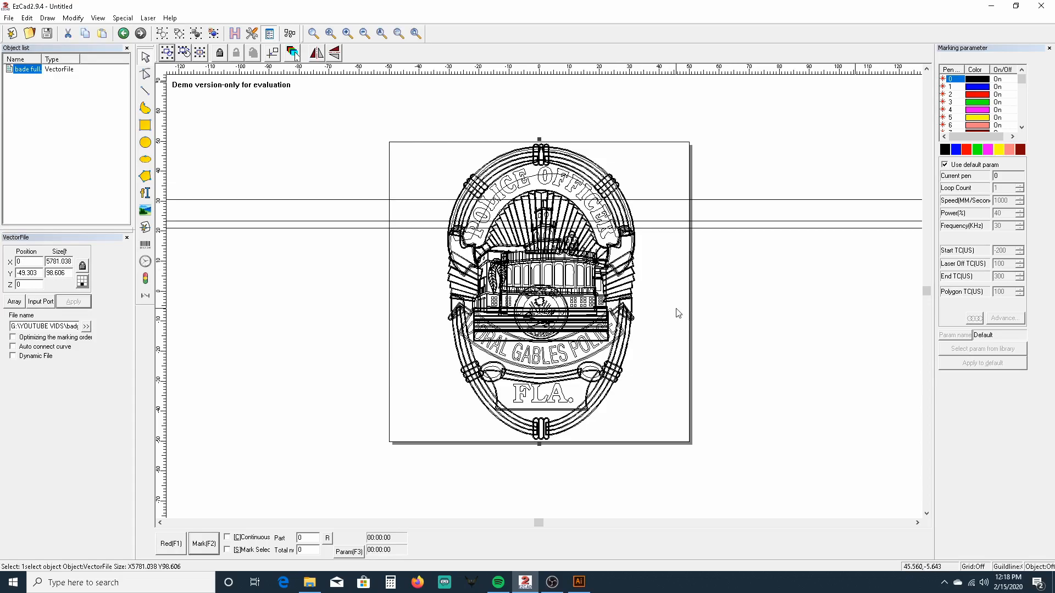
# Ungroup the imported badge vector file into individual curves.
pyautogui.scroll(3, 678, 313)
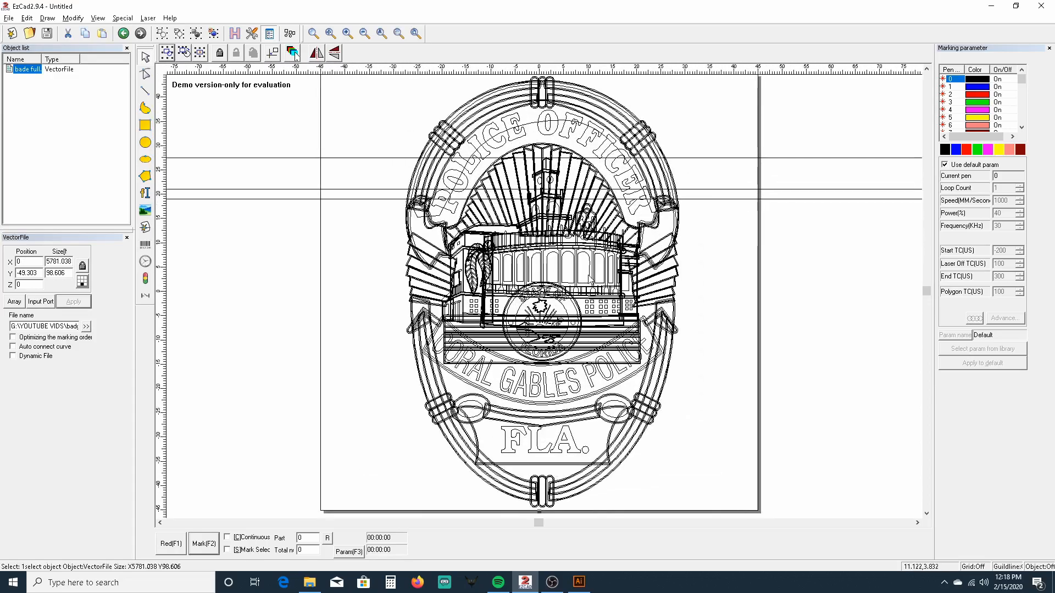
pyautogui.scroll(5, 589, 277)
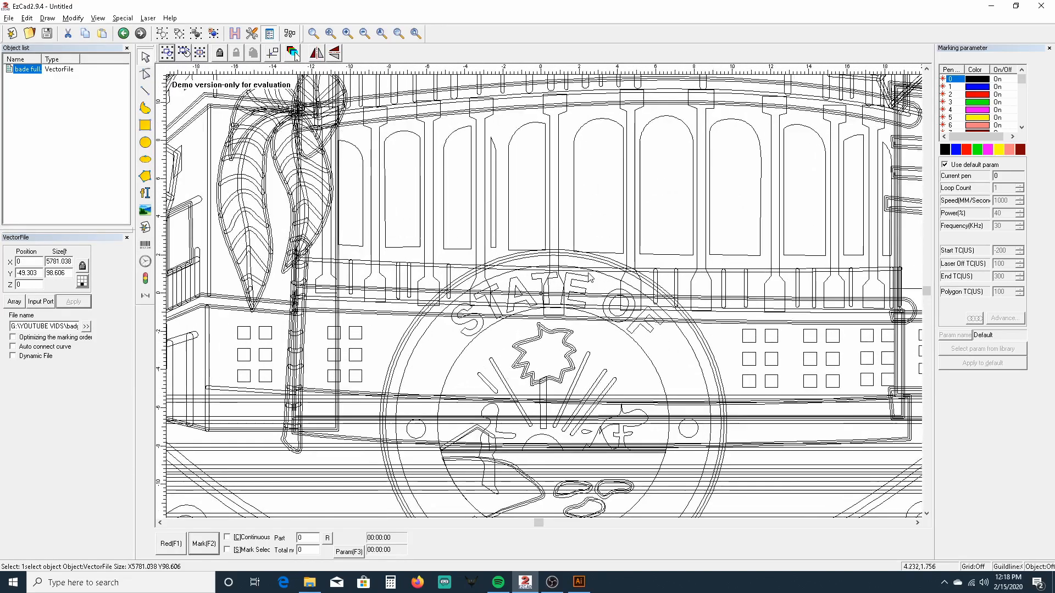
pyautogui.scroll(-6, 589, 278)
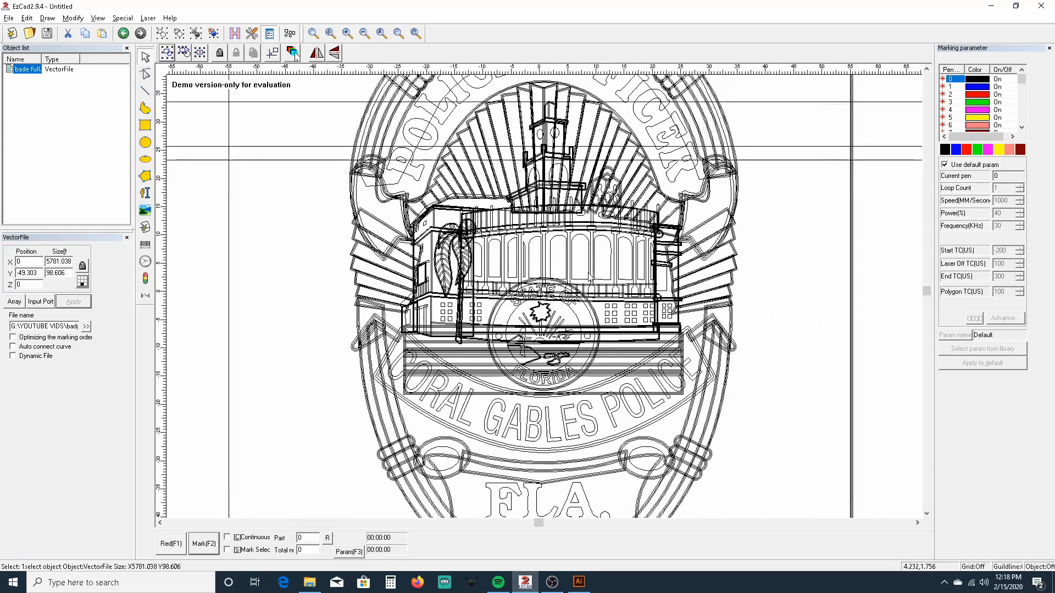
pyautogui.scroll(-3, 589, 278)
pyautogui.click(614, 183)
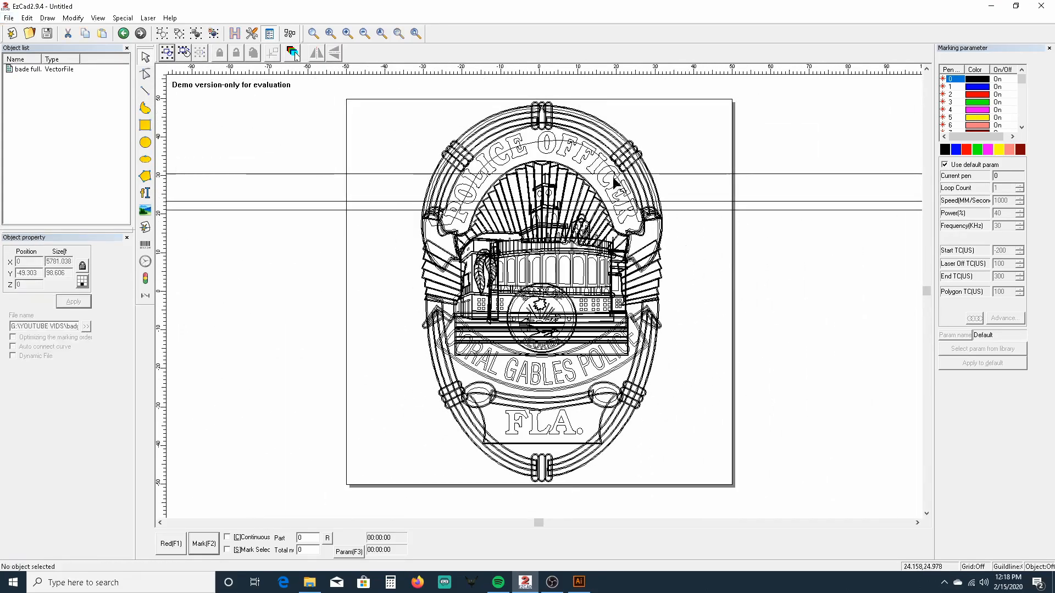
pyautogui.click(381, 173)
pyautogui.rightClick(381, 173)
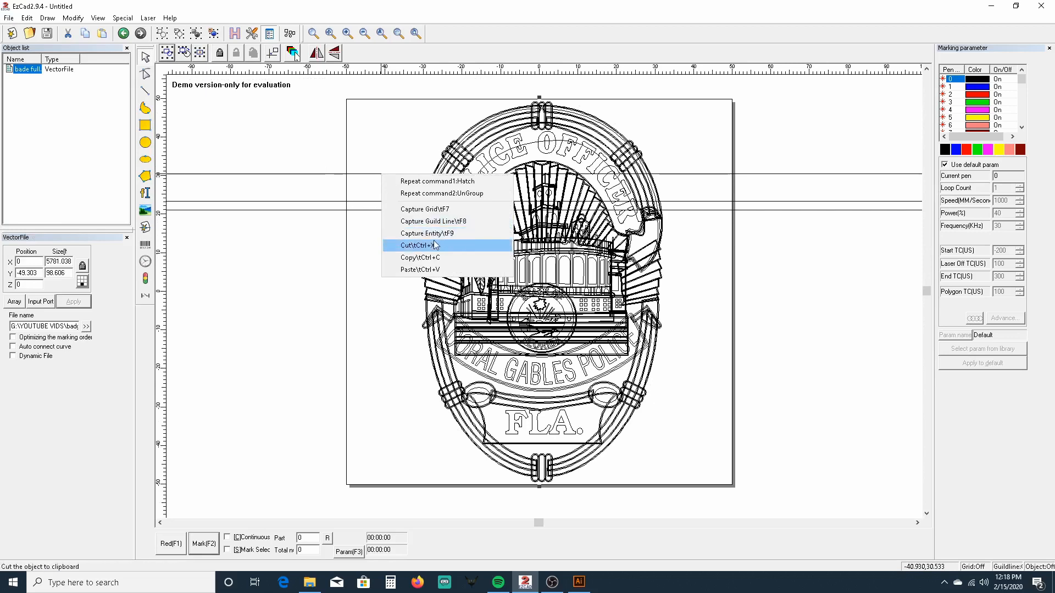
pyautogui.click(212, 30)
pyautogui.click(376, 128)
# Delete the stray horizontal lines running across the badge and beyond the work area.
pyautogui.click(401, 173)
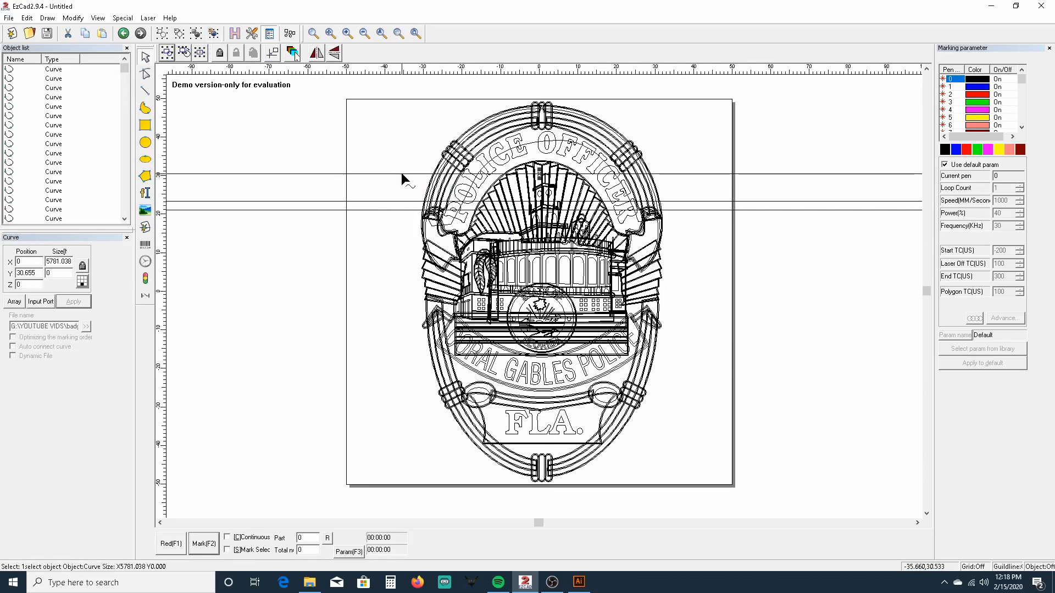
pyautogui.press('Delete')
pyautogui.moveTo(398, 205); pyautogui.dragTo(400, 212)
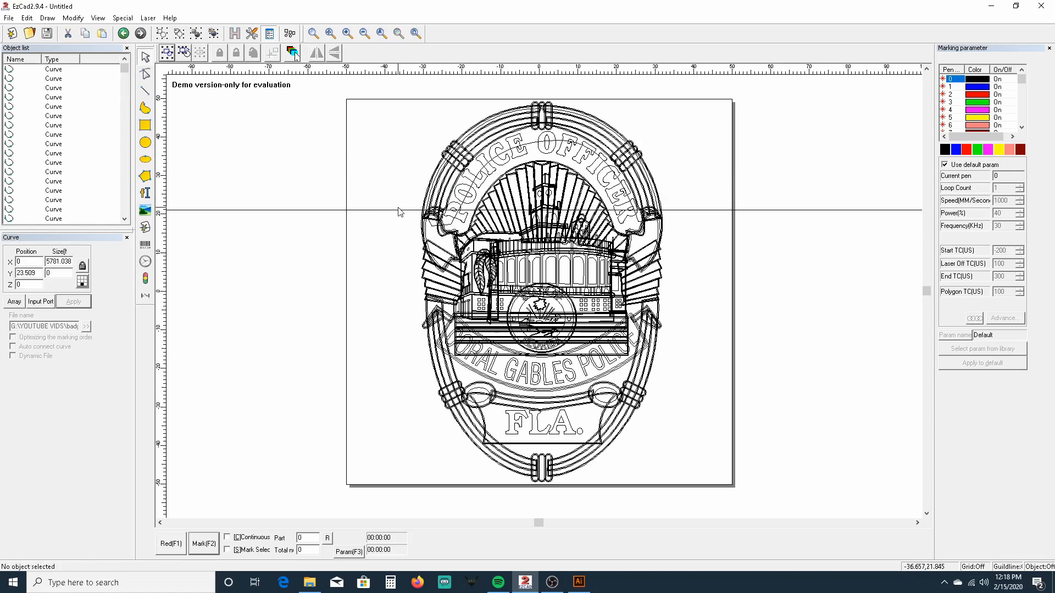
pyautogui.click(398, 209)
pyautogui.press('Delete')
pyautogui.scroll(-3, 398, 209)
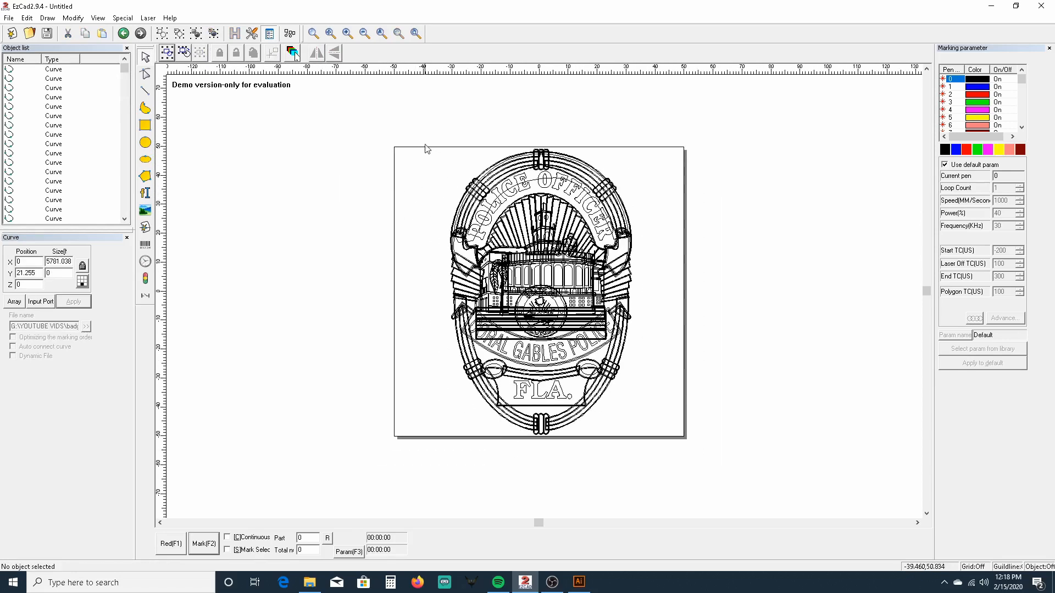
# Select all the badge curves and hatch them, reviewing hatches 1 to 3 before applying, with the third at 315 degrees and 0.02 mm spacing.
pyautogui.moveTo(421, 130); pyautogui.dragTo(701, 475)
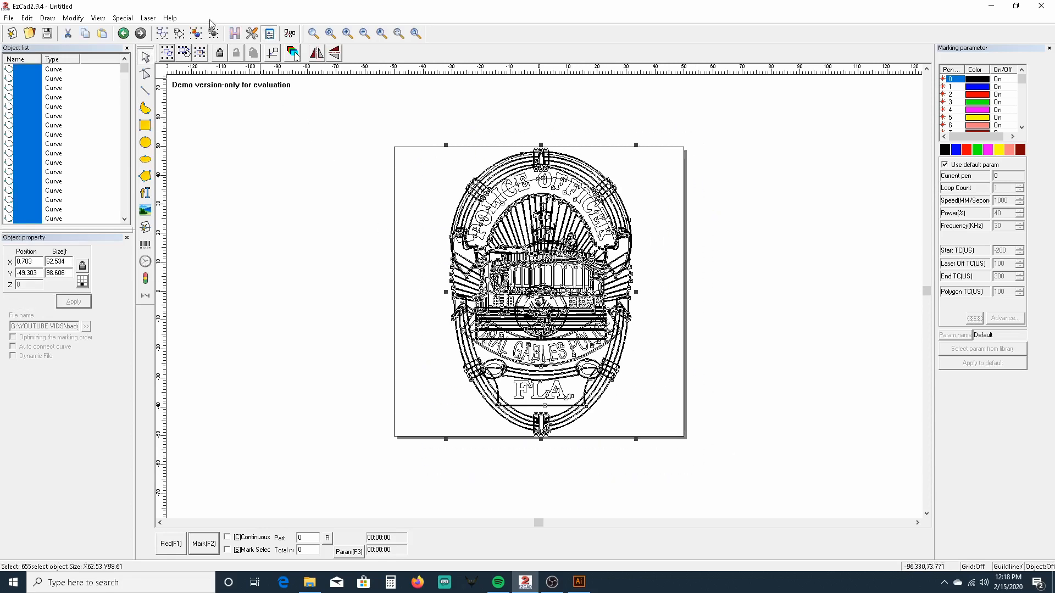
pyautogui.click(234, 34)
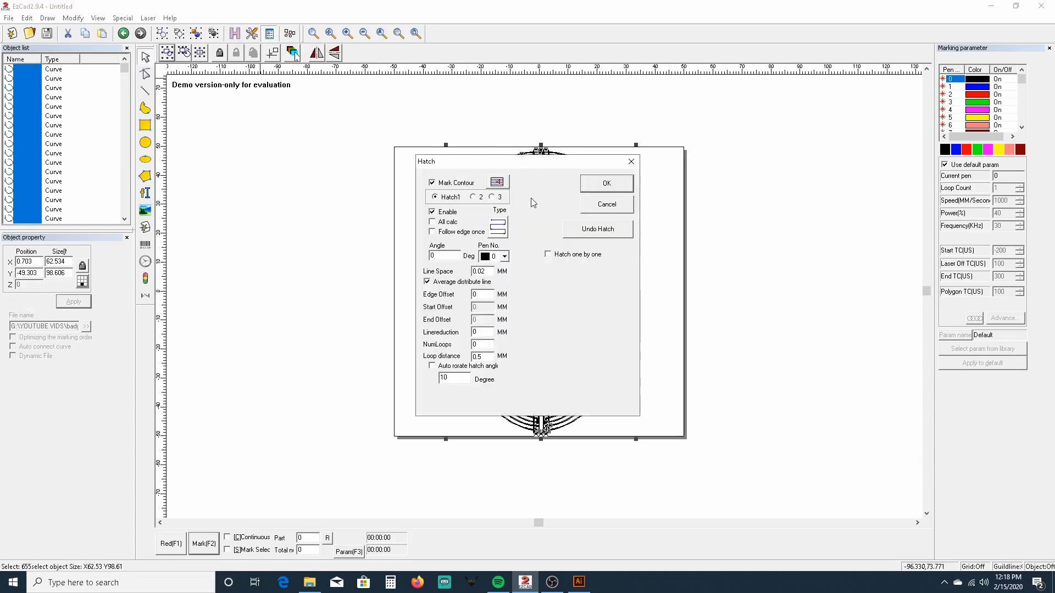
pyautogui.click(473, 197)
pyautogui.click(493, 197)
pyautogui.click(606, 184)
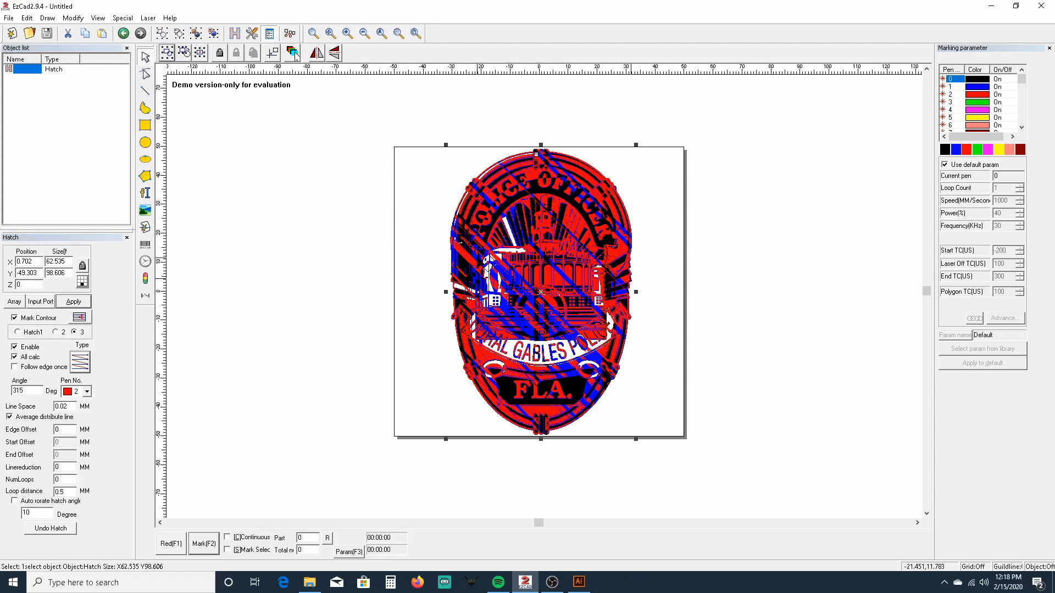
# Check the hatched badge and delete it from the work area.
pyautogui.scroll(-1, 297, 56)
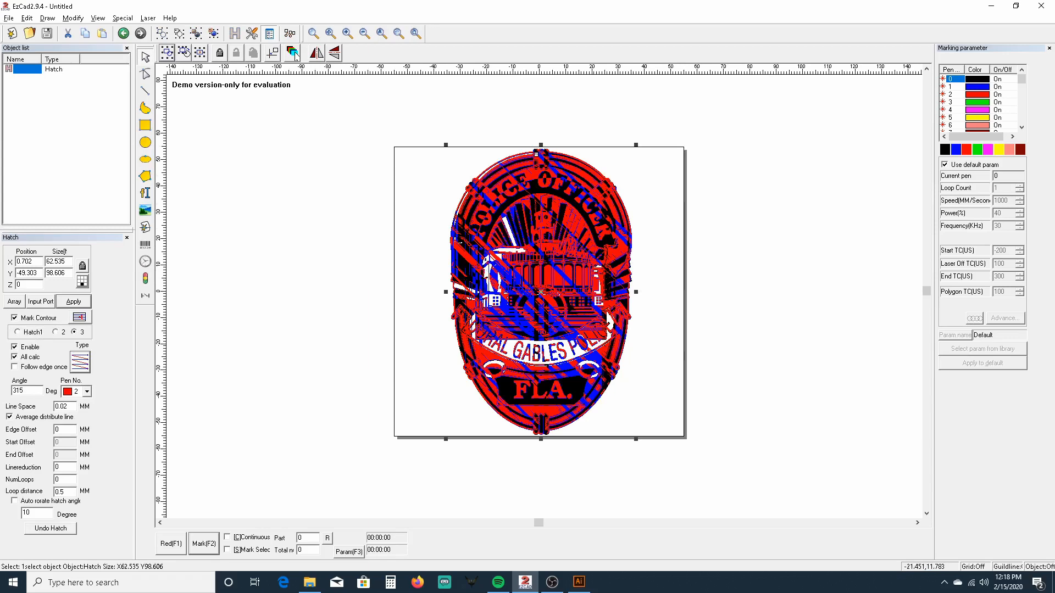
pyautogui.scroll(-2, 612, 273)
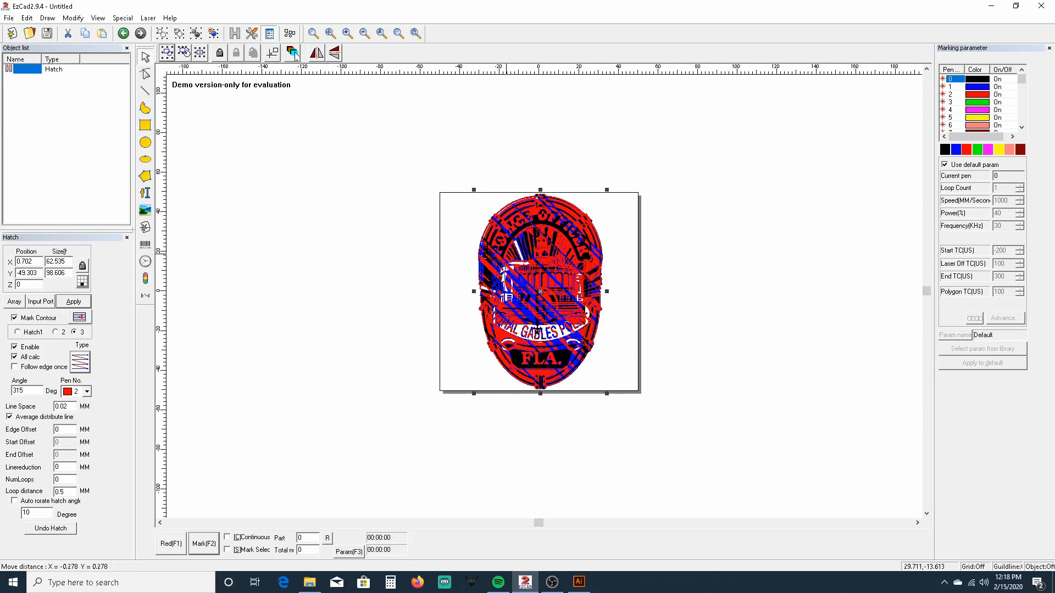
pyautogui.press('Delete')
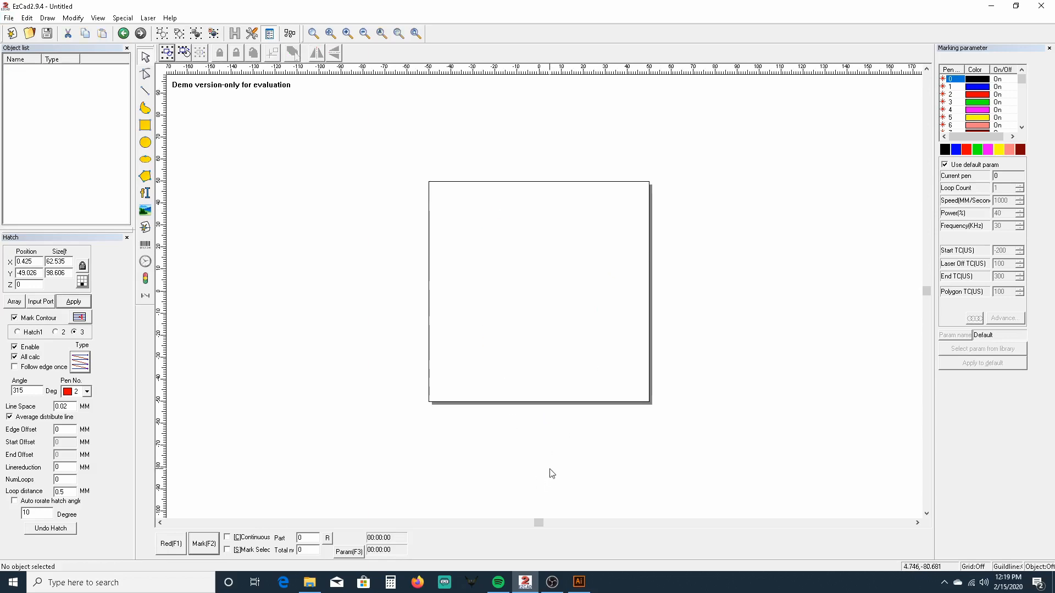
# Switch to Illustrator and examine the original badge artwork, from the POLICE OFFICER banner to City Hall and the seal.
pyautogui.click(578, 583)
pyautogui.scroll(4, 585, 242)
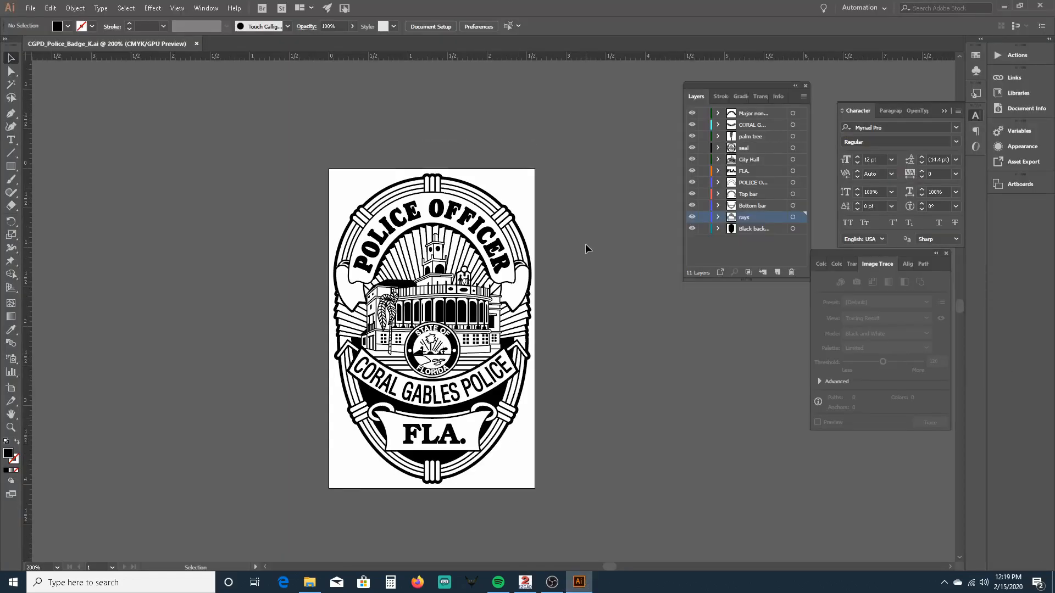
pyautogui.scroll(-3, 582, 244)
pyautogui.scroll(3, 352, 209)
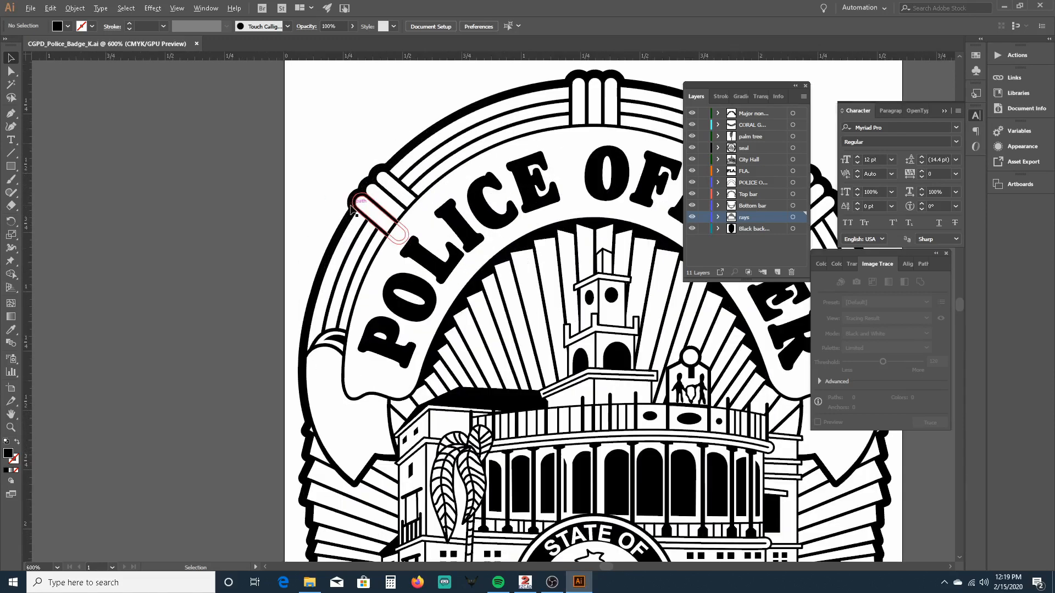
pyautogui.scroll(-3, 352, 209)
pyautogui.scroll(2, 351, 210)
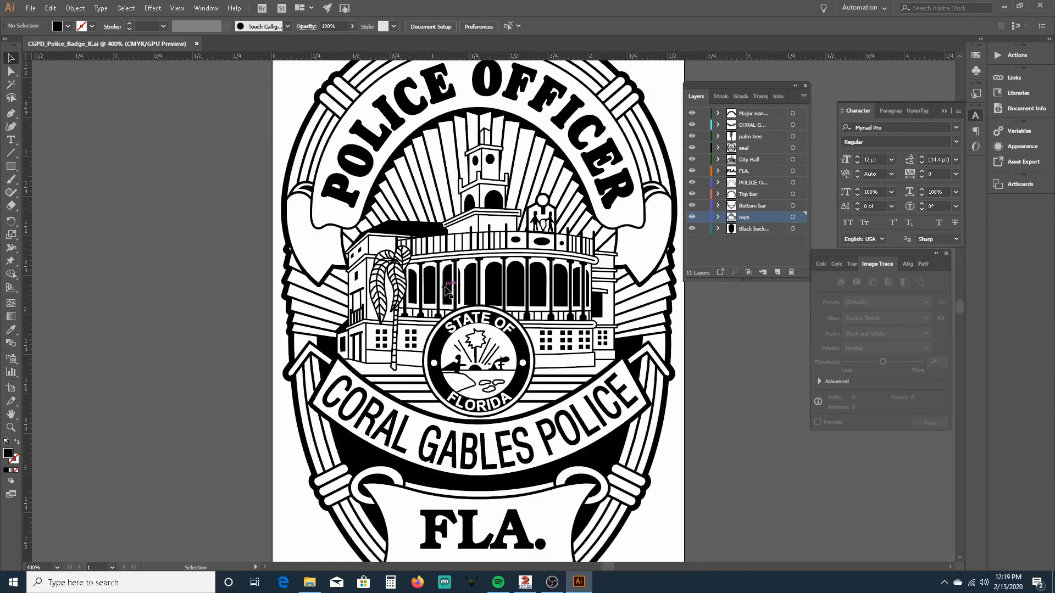
pyautogui.scroll(1, 513, 391)
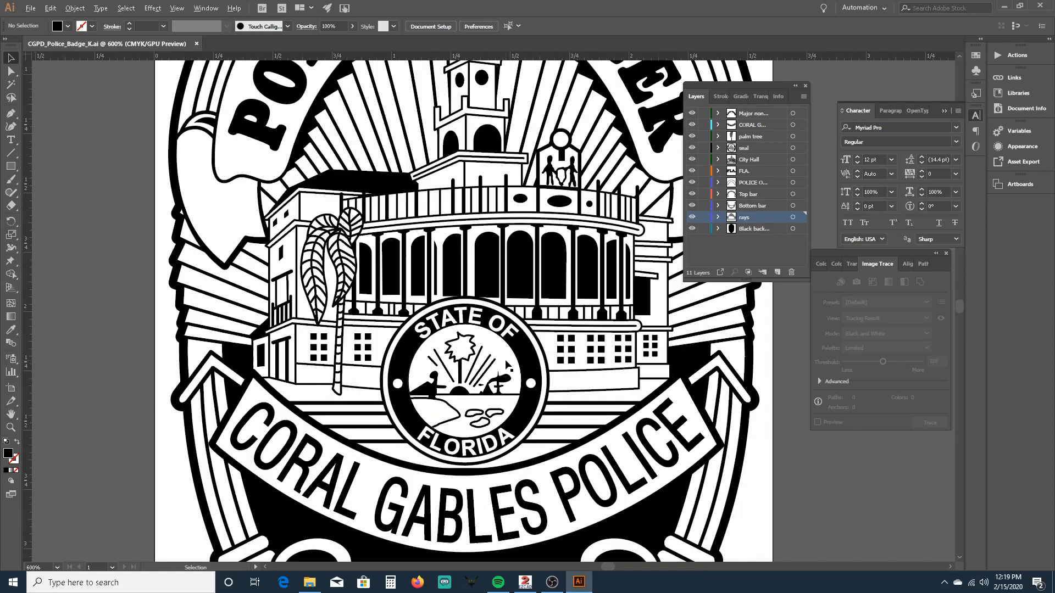
pyautogui.scroll(-3, 515, 329)
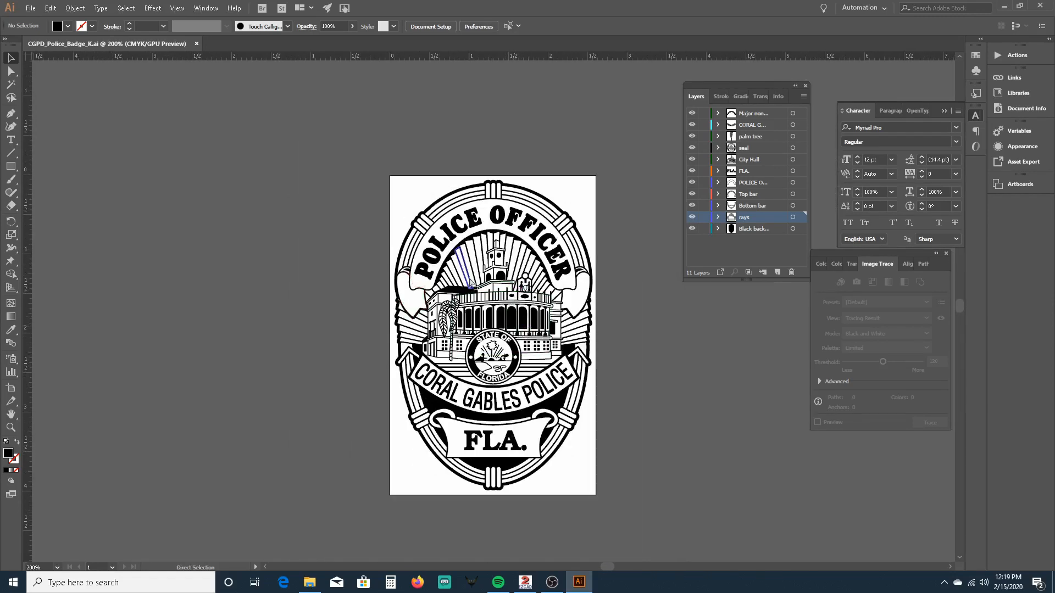
# Select the entire badge artwork, combine its overlapping shapes with the Pathfinder Merge operation, and clear the selection.
pyautogui.hotkey('ctrl', 'a')
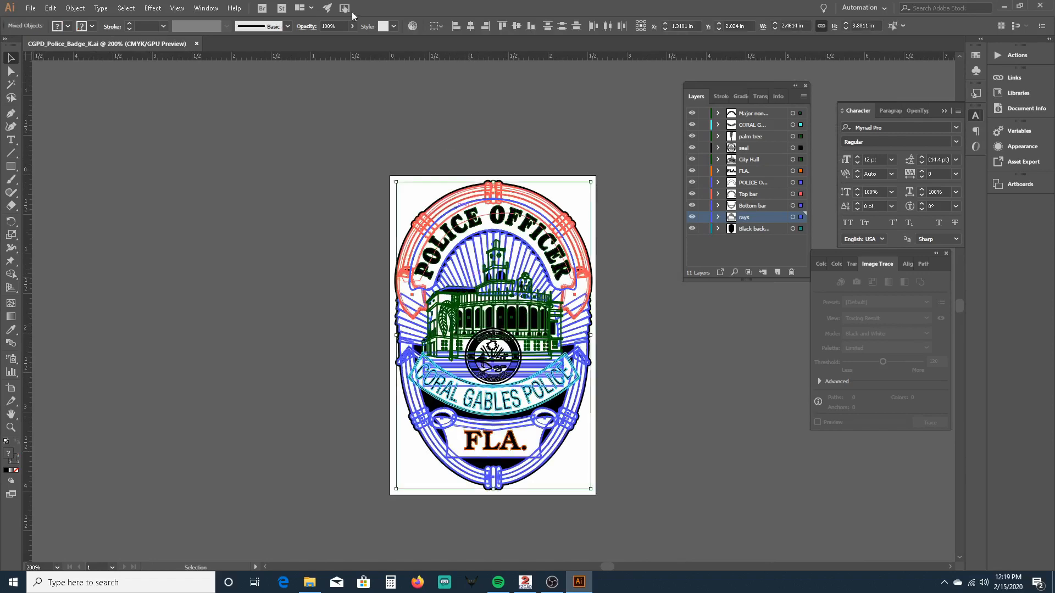
pyautogui.click(206, 8)
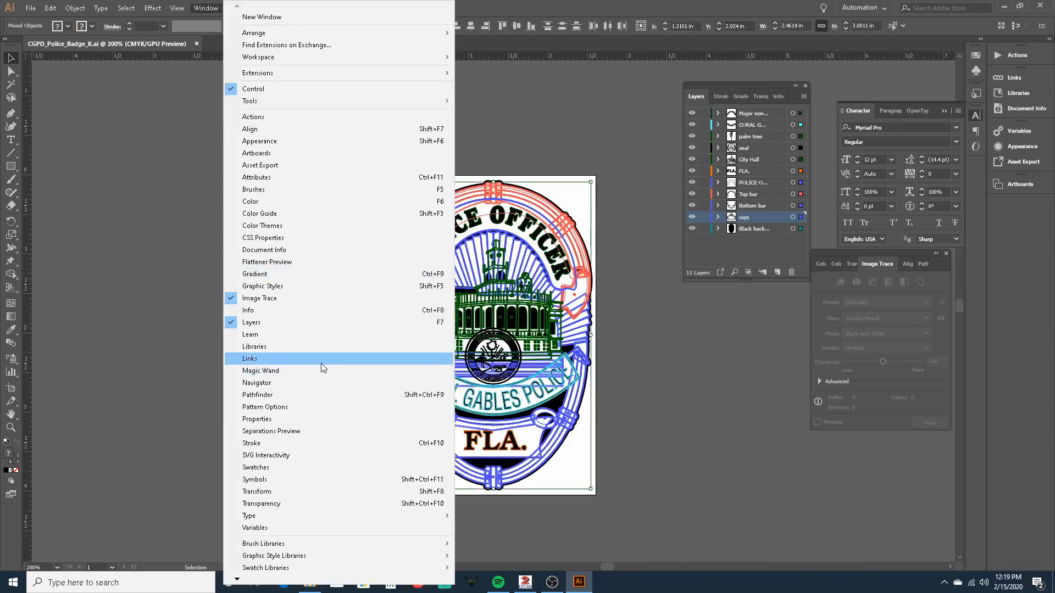
pyautogui.click(276, 397)
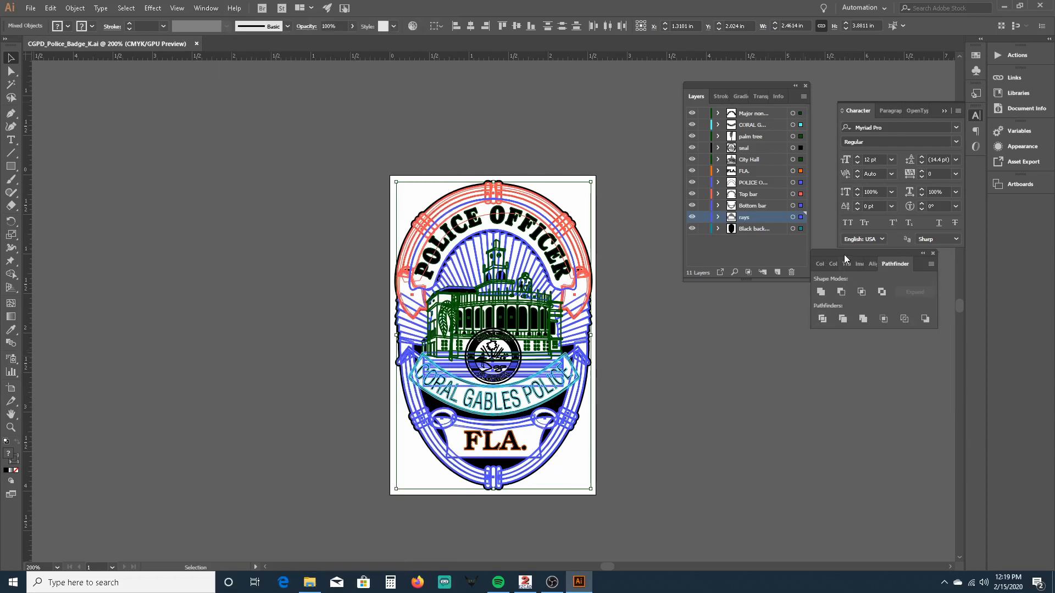
pyautogui.moveTo(844, 251); pyautogui.dragTo(729, 324)
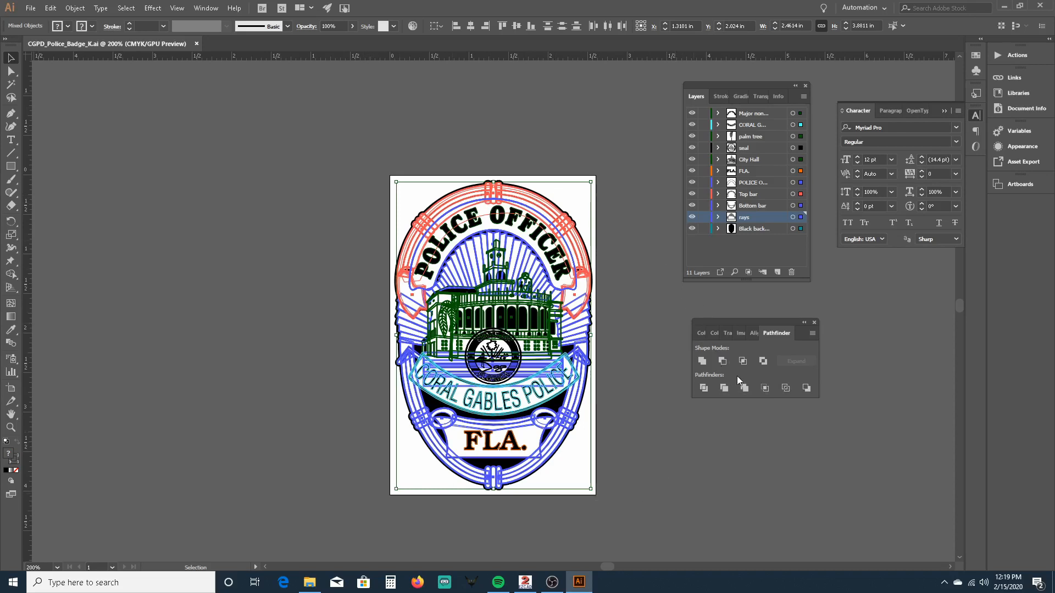
pyautogui.click(745, 388)
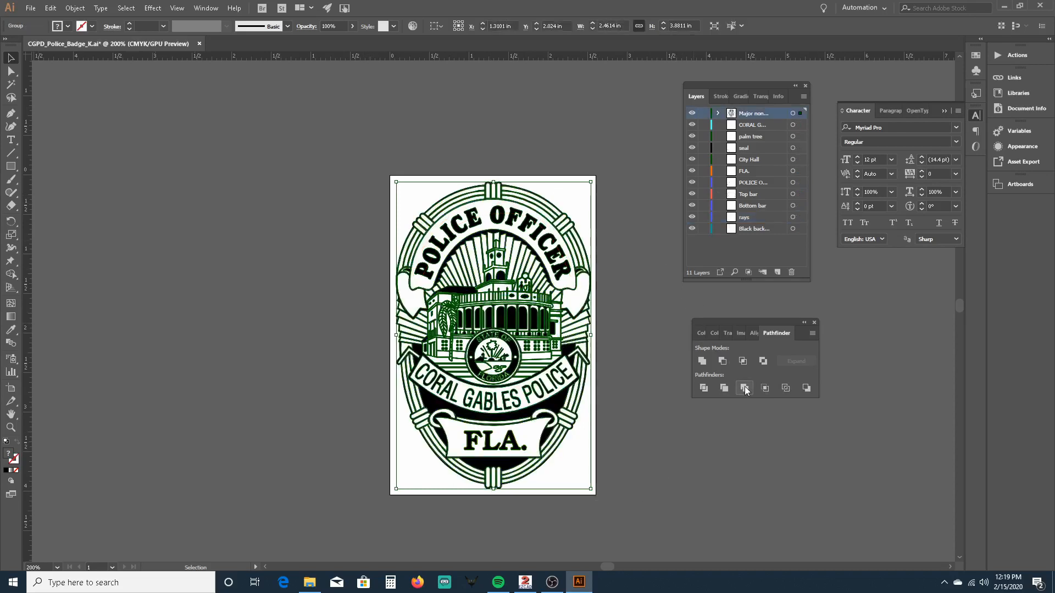
pyautogui.click(641, 361)
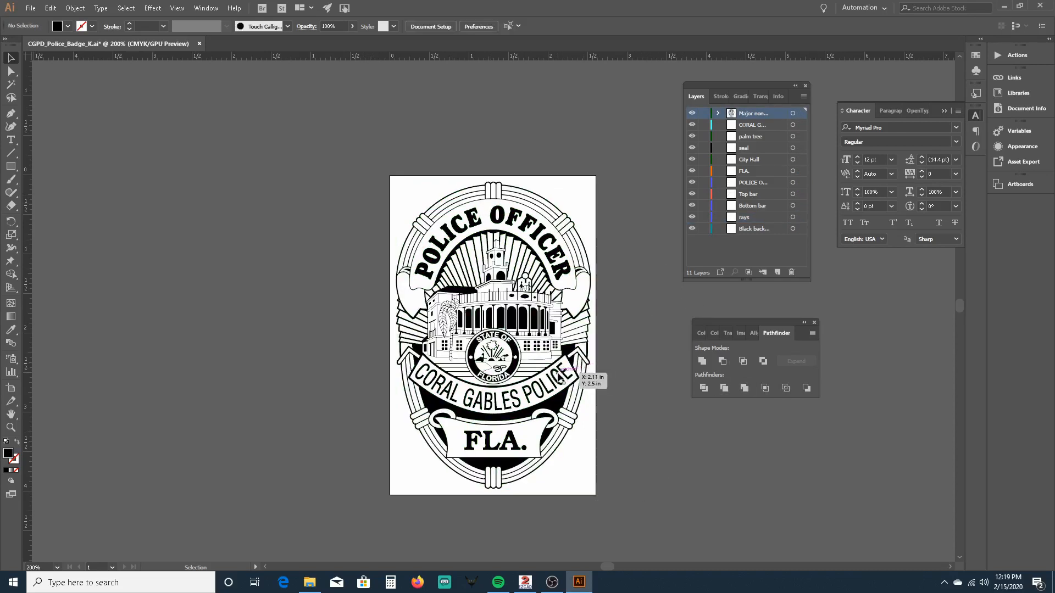
# Check the merged artwork around the seal, ungroup the badge into separate paths, and clear the selection.
pyautogui.scroll(2, 566, 373)
pyautogui.scroll(-1, 569, 324)
pyautogui.scroll(6, 569, 325)
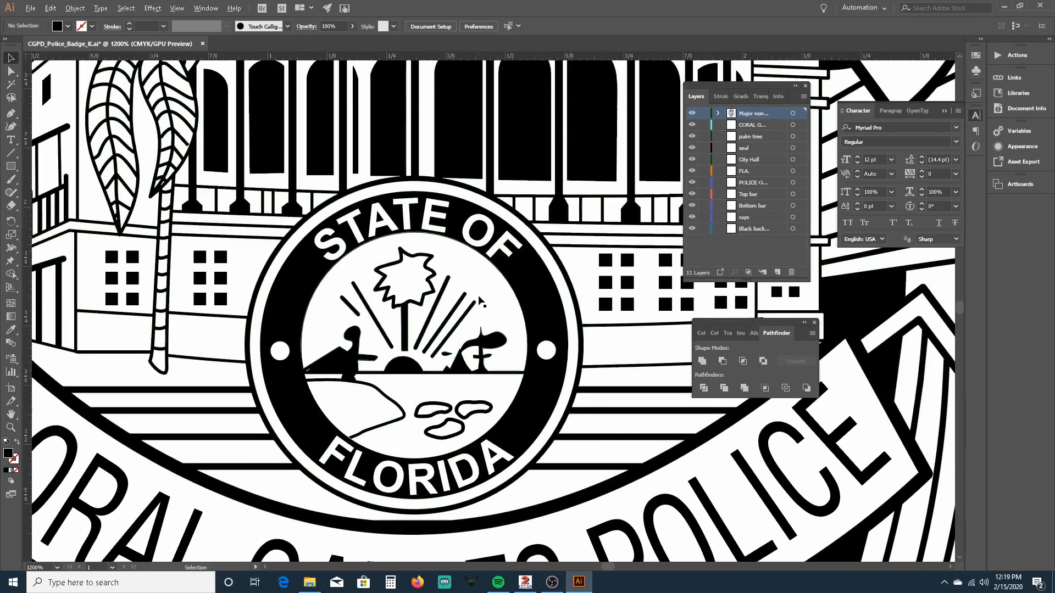
pyautogui.scroll(5, 471, 297)
pyautogui.scroll(-7, 471, 302)
pyautogui.scroll(-3, 470, 304)
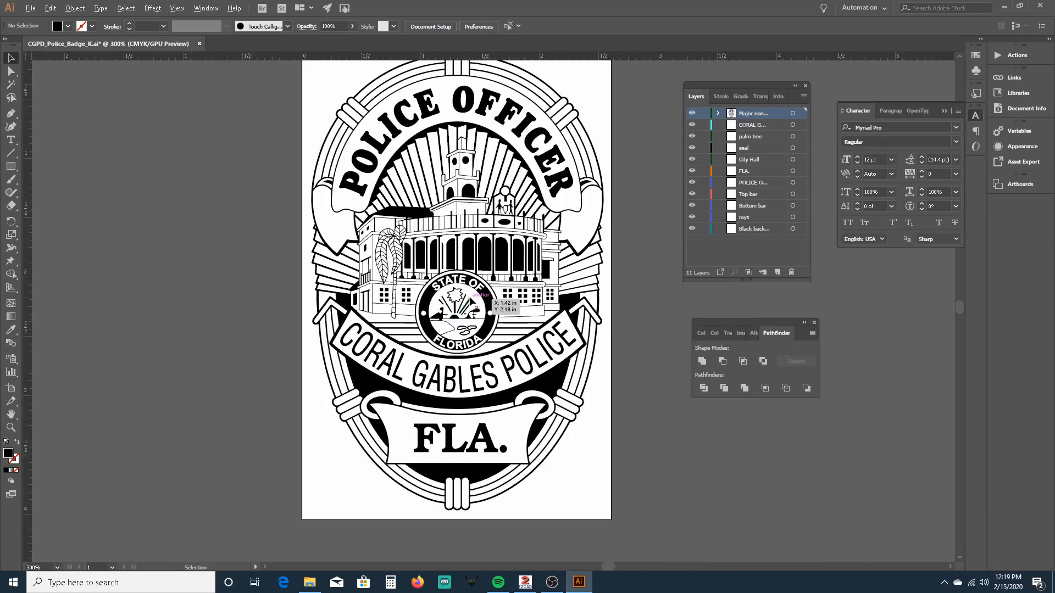
pyautogui.rightClick(569, 294)
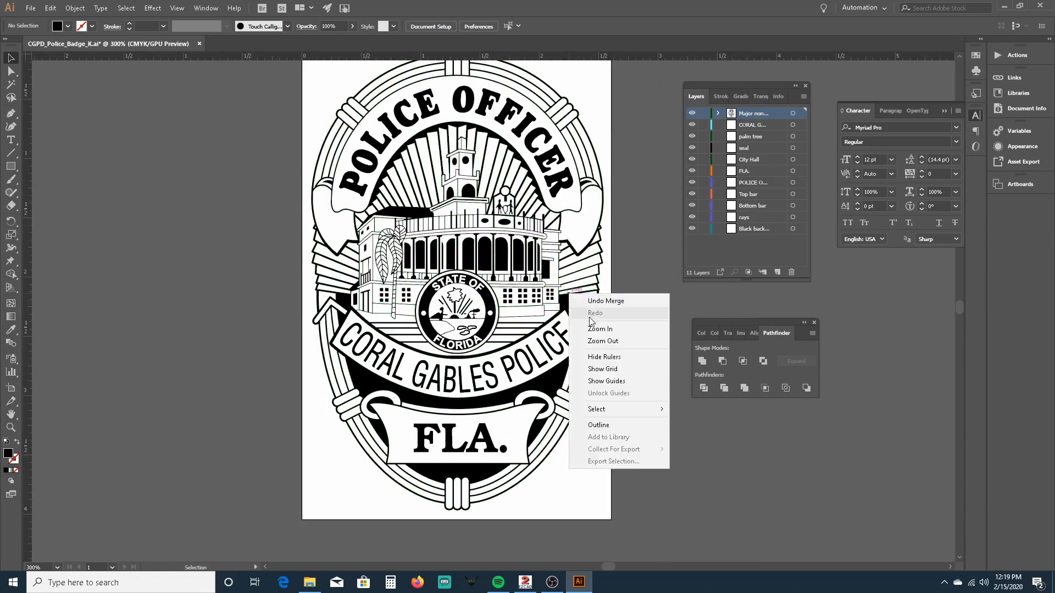
pyautogui.click(544, 318)
pyautogui.rightClick(542, 317)
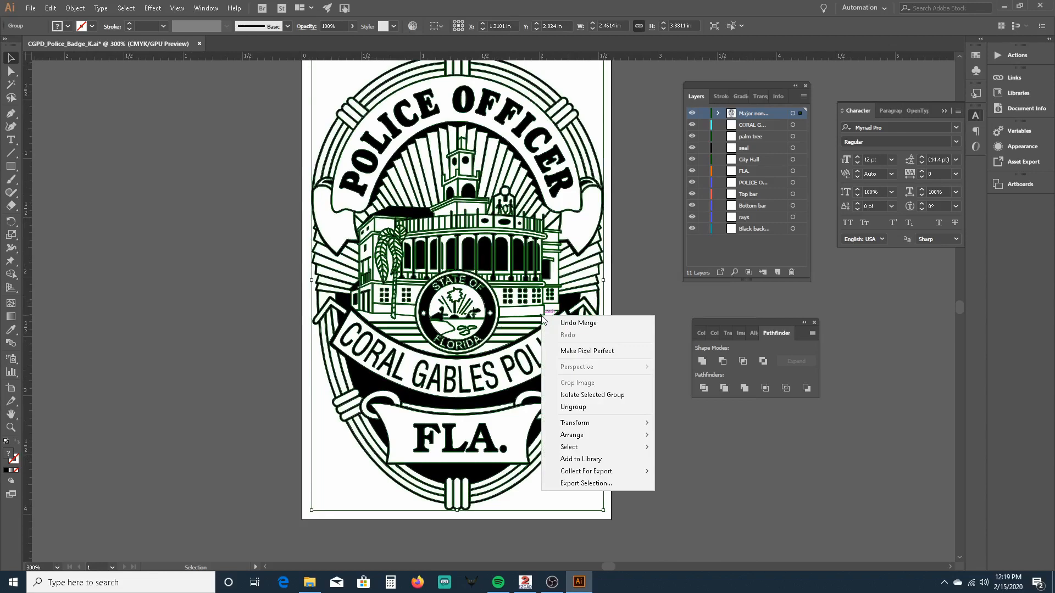
pyautogui.click(598, 404)
pyautogui.click(650, 349)
# Select the black compound path and individual white ray shapes beside City Hall to inspect their merged outlines.
pyautogui.scroll(6, 582, 296)
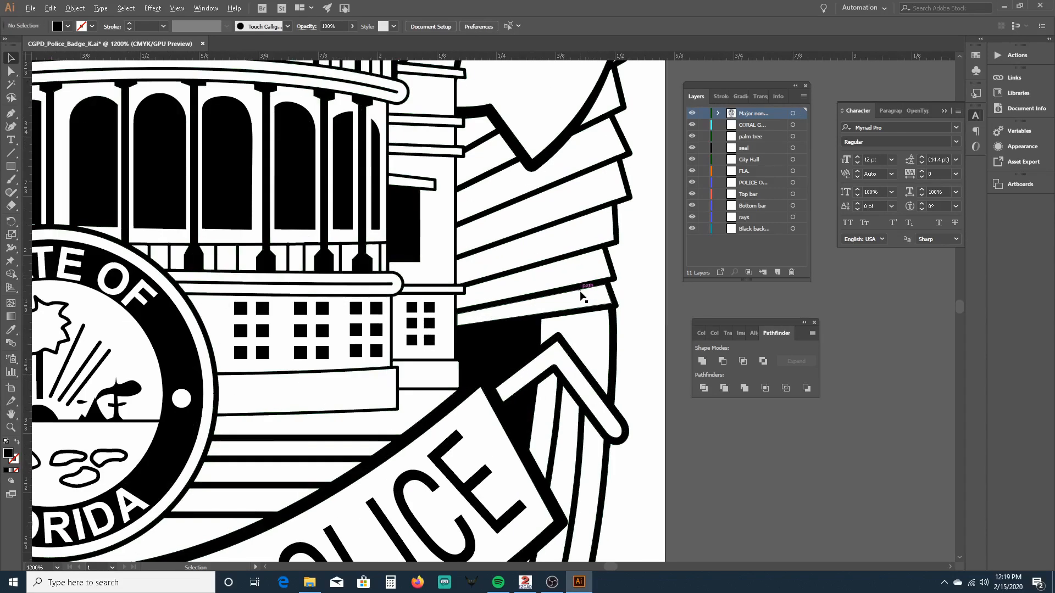
pyautogui.scroll(3, 582, 297)
pyautogui.click(461, 357)
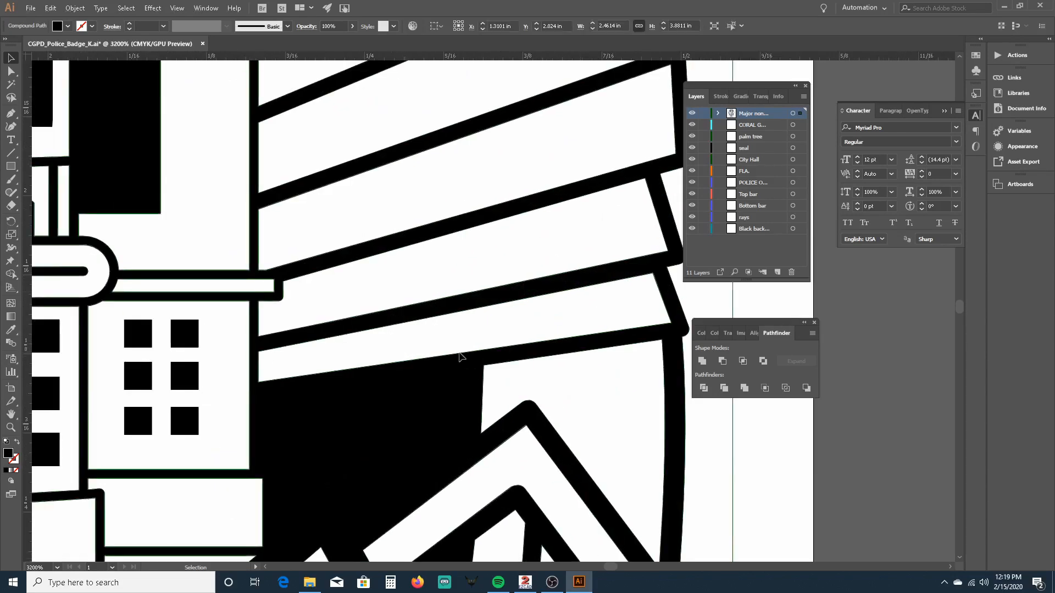
pyautogui.scroll(-5, 447, 309)
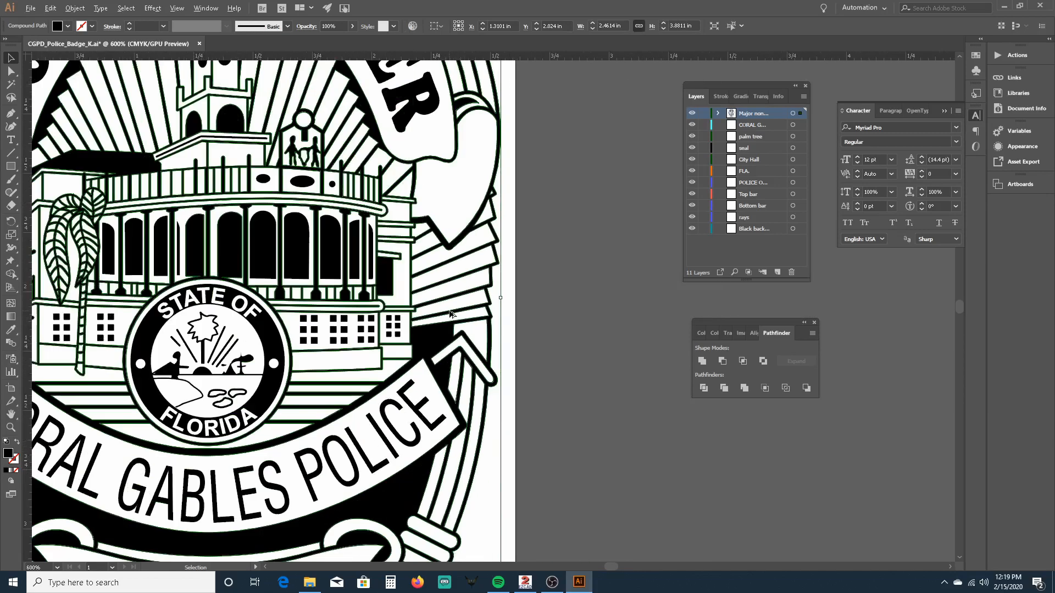
pyautogui.click(414, 306)
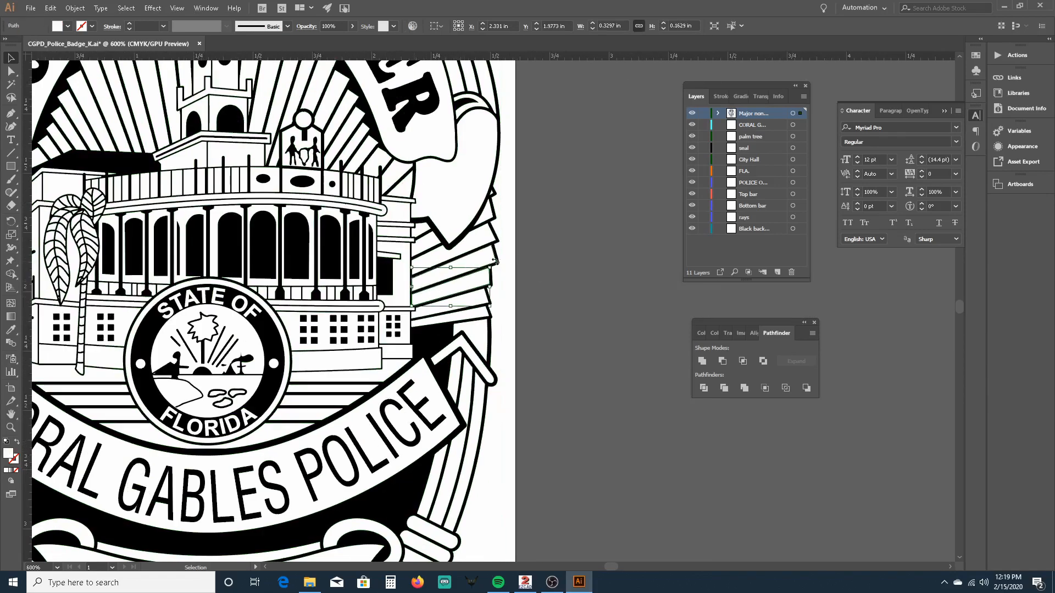
pyautogui.moveTo(493, 261); pyautogui.dragTo(489, 254)
# Select the whole badge artwork and set its fill to None.
pyautogui.scroll(-6, 586, 264)
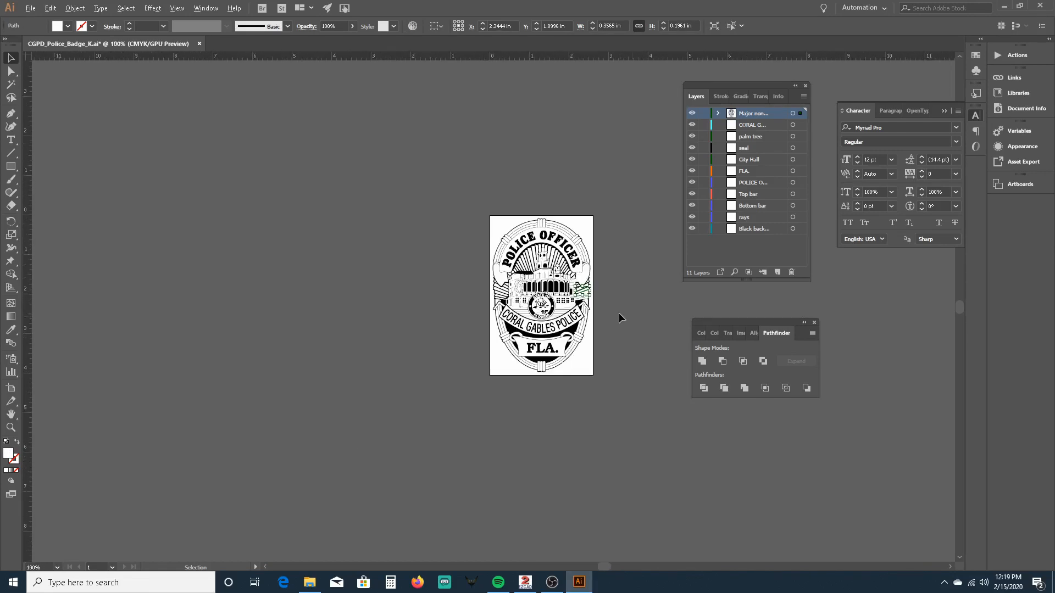
pyautogui.scroll(3, 619, 311)
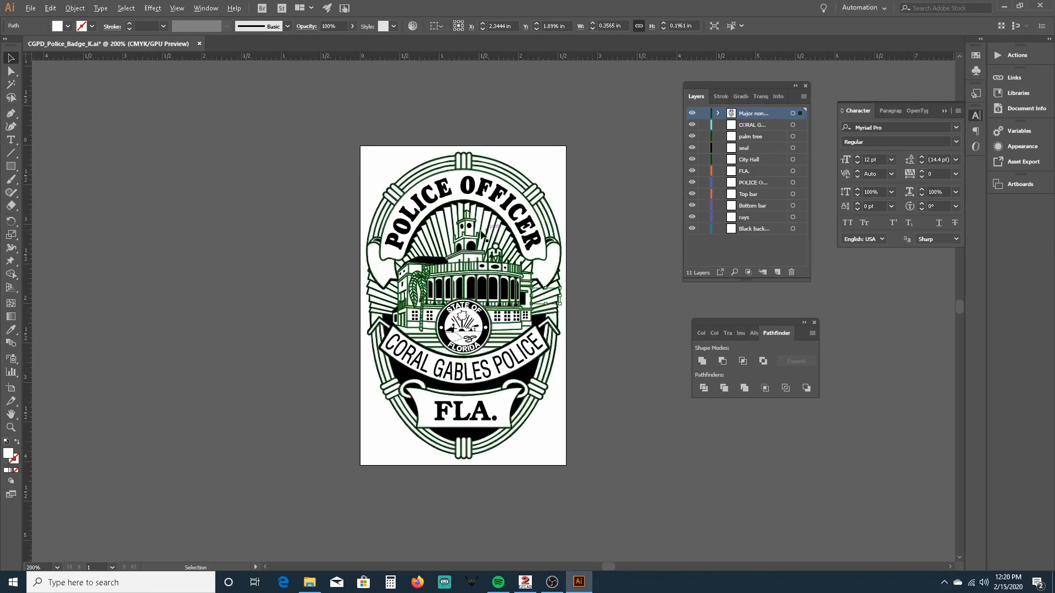
pyautogui.moveTo(326, 119); pyautogui.dragTo(608, 509)
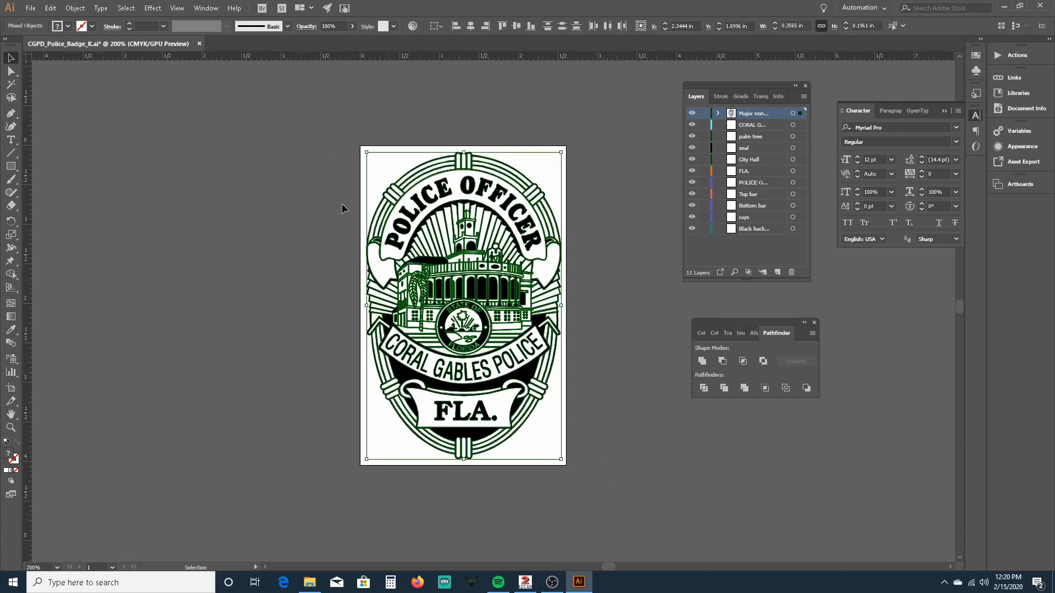
pyautogui.keyDown('shift'); pyautogui.click(57, 28); pyautogui.keyUp('shift')
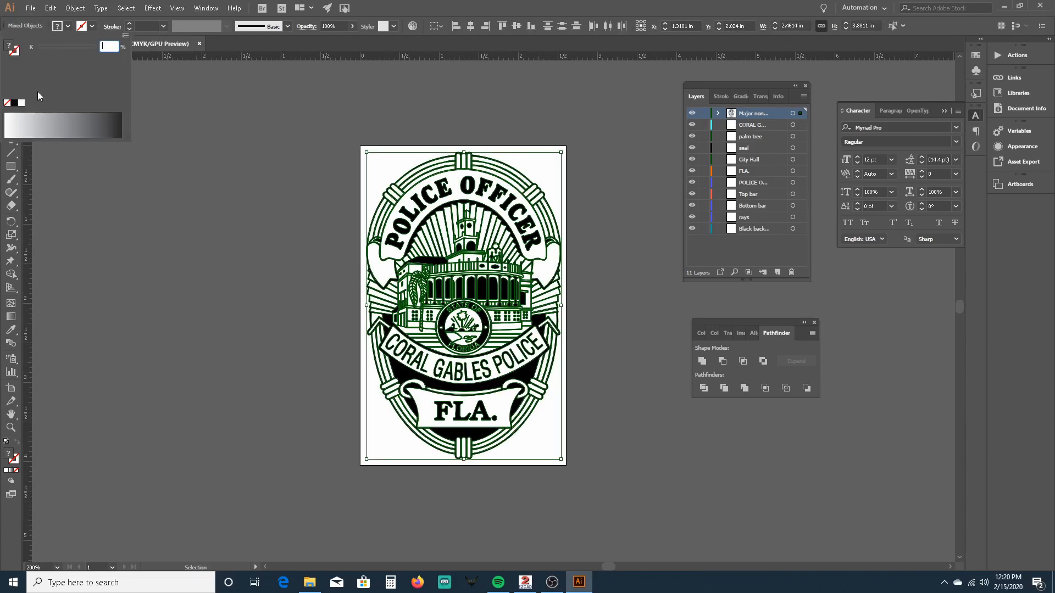
pyautogui.click(9, 104)
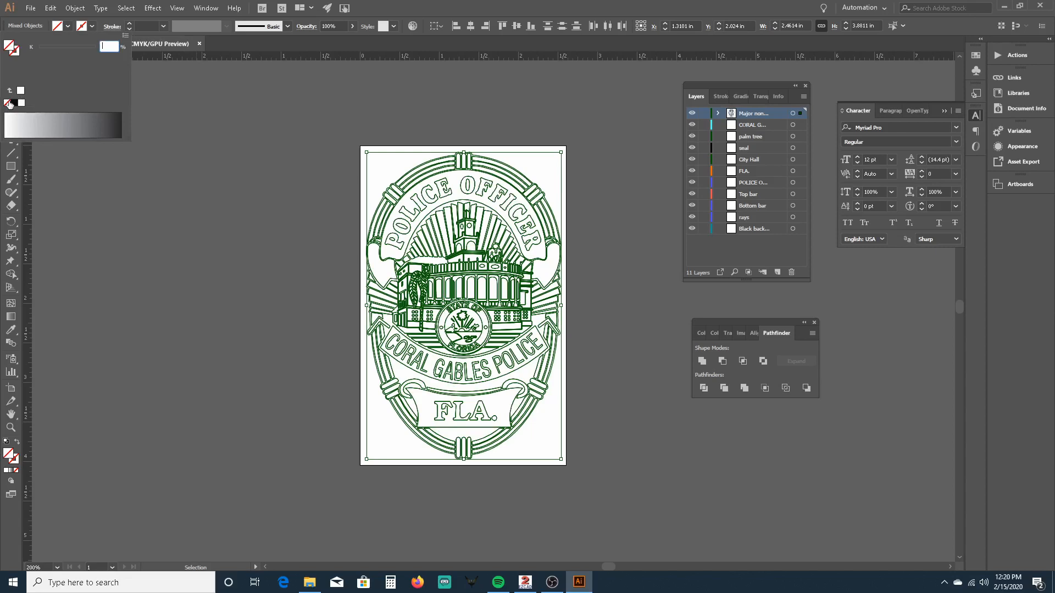
# Give the selected badge artwork a black stroke with a weight of 0.25 pt.
pyautogui.keyDown('shift'); pyautogui.click(83, 26); pyautogui.keyUp('shift')
pyautogui.click(15, 103)
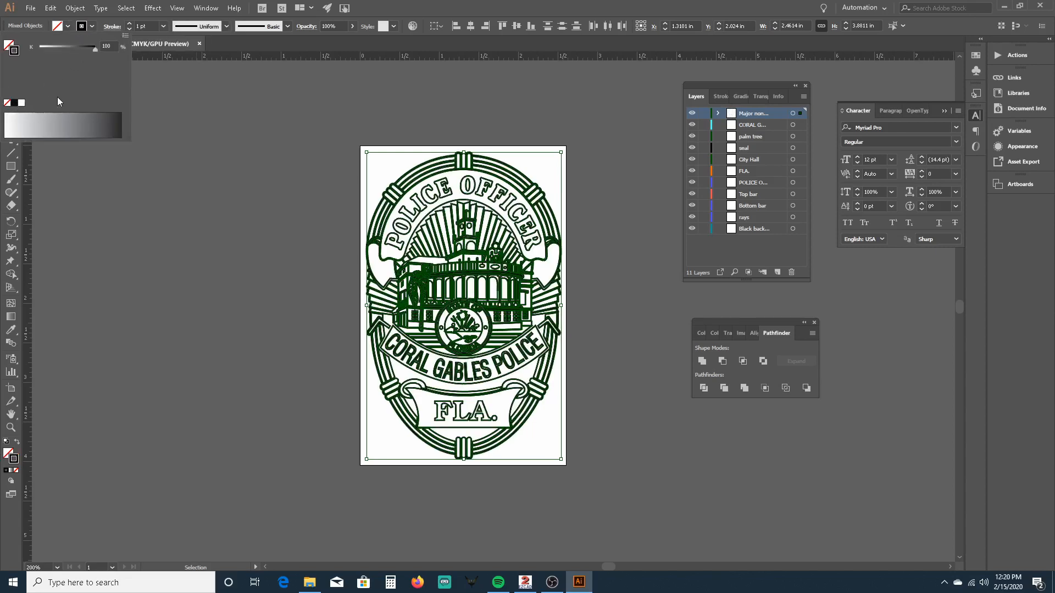
pyautogui.click(164, 25)
pyautogui.click(172, 36)
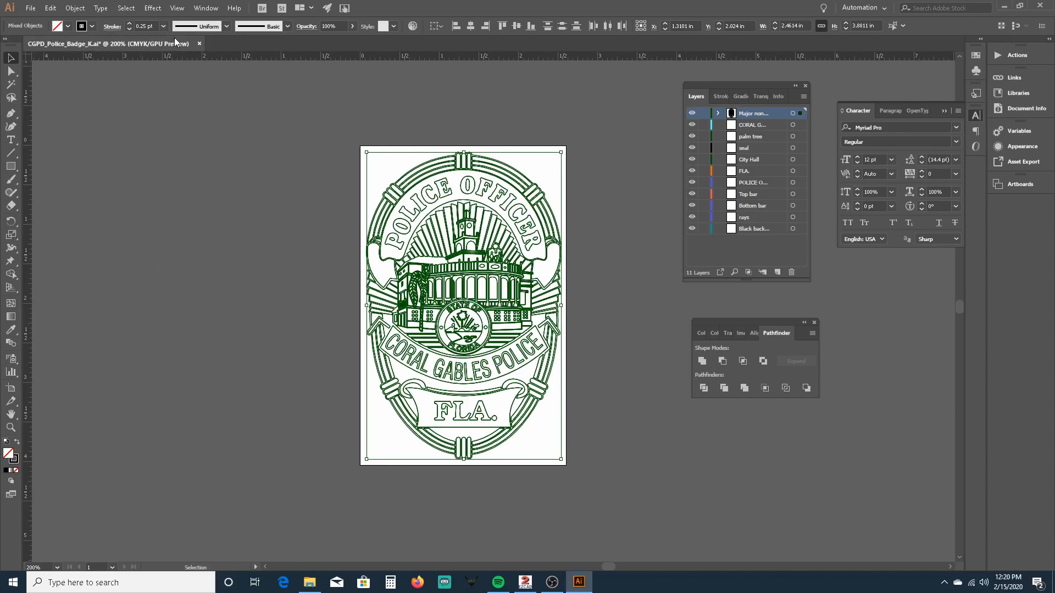
# Clear the selection and release the black compound path behind the City Hall rays into separate paths.
pyautogui.click(269, 146)
pyautogui.scroll(4, 549, 264)
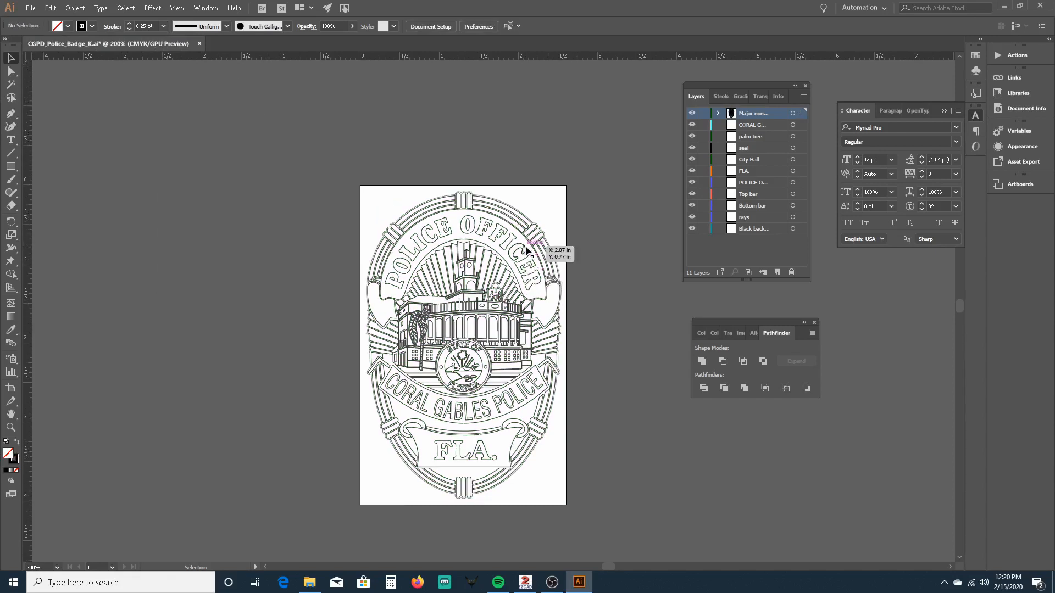
pyautogui.scroll(2, 497, 260)
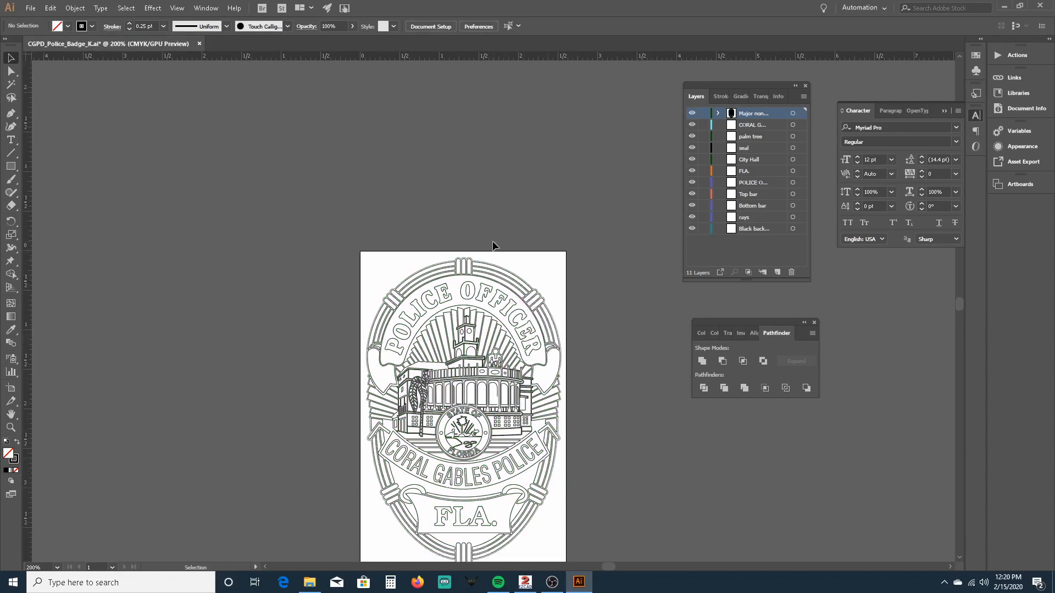
pyautogui.scroll(-6, 484, 267)
pyautogui.scroll(3, 472, 291)
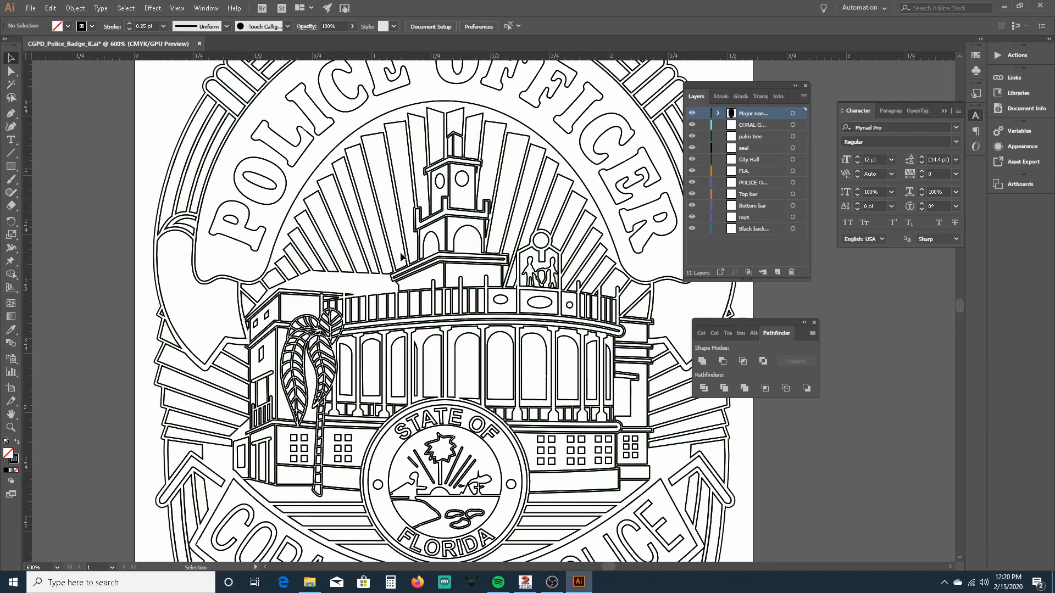
pyautogui.click(380, 207)
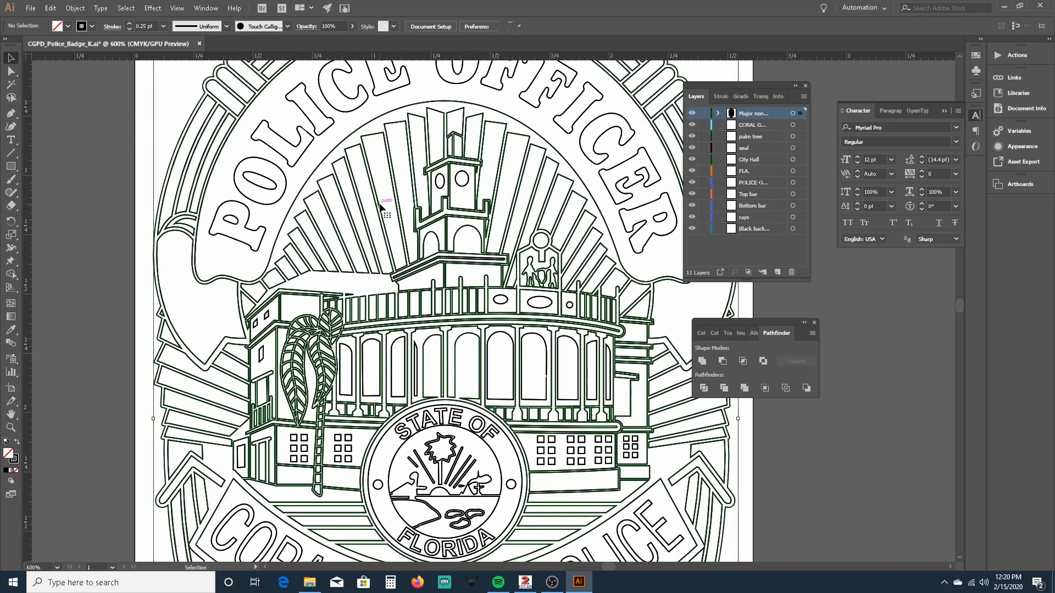
pyautogui.rightClick(381, 207)
pyautogui.click(439, 283)
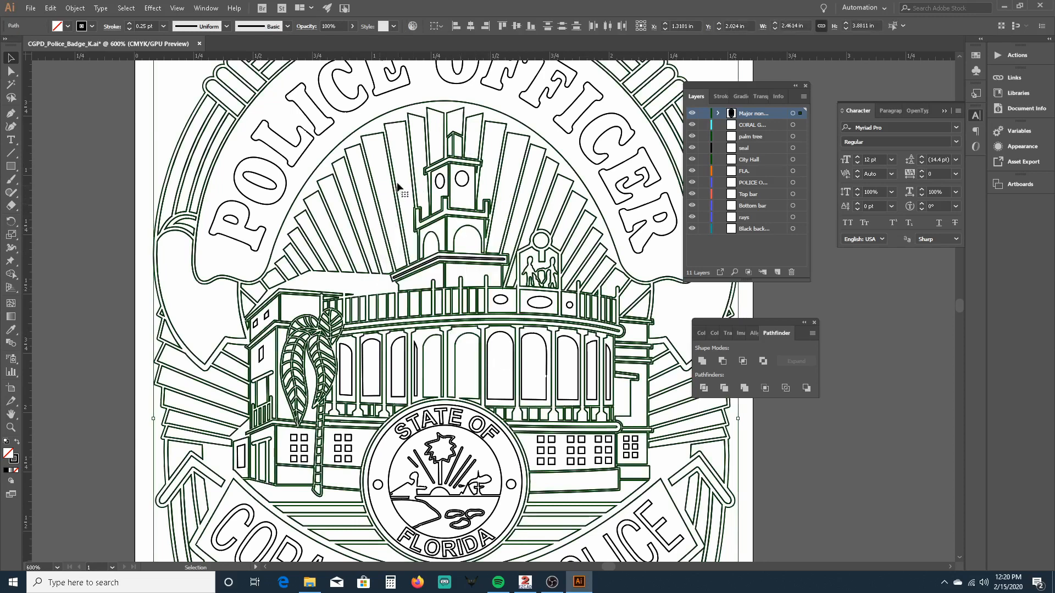
# Select individual ray paths beside the City Hall tower and examine the outlines across the badge.
pyautogui.hotkey('ctrl', 'shift', 'a')
pyautogui.click(394, 185)
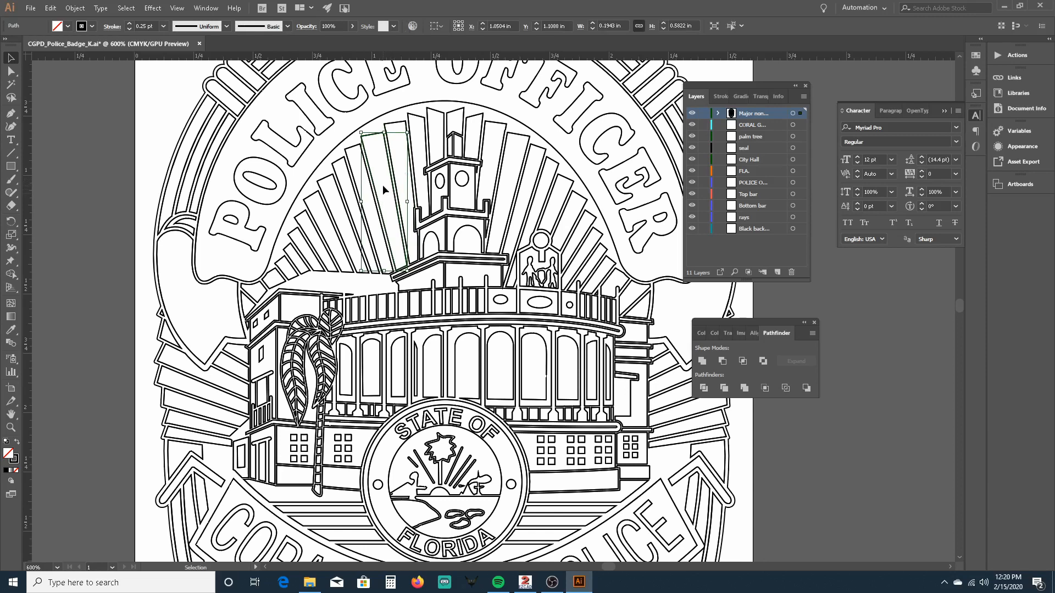
pyautogui.hotkey('ctrl', 'shift', 'a')
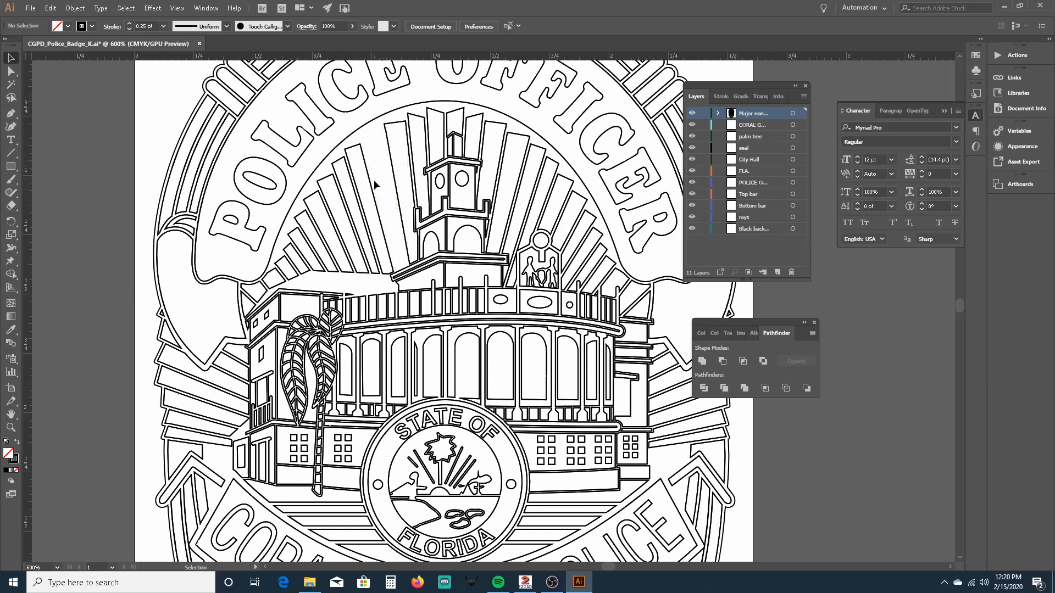
pyautogui.click(375, 185)
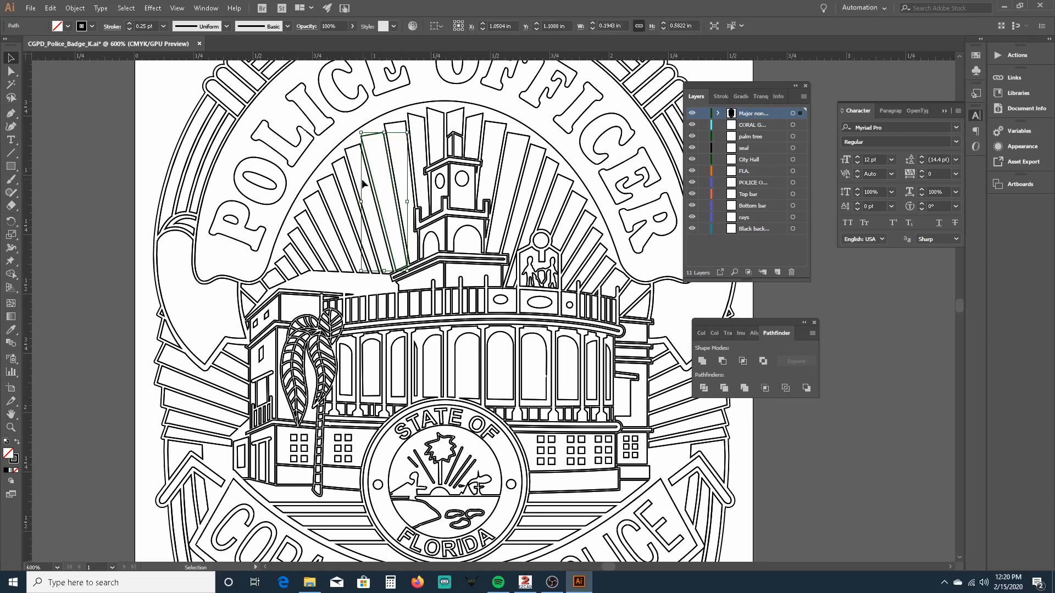
pyautogui.click(359, 189)
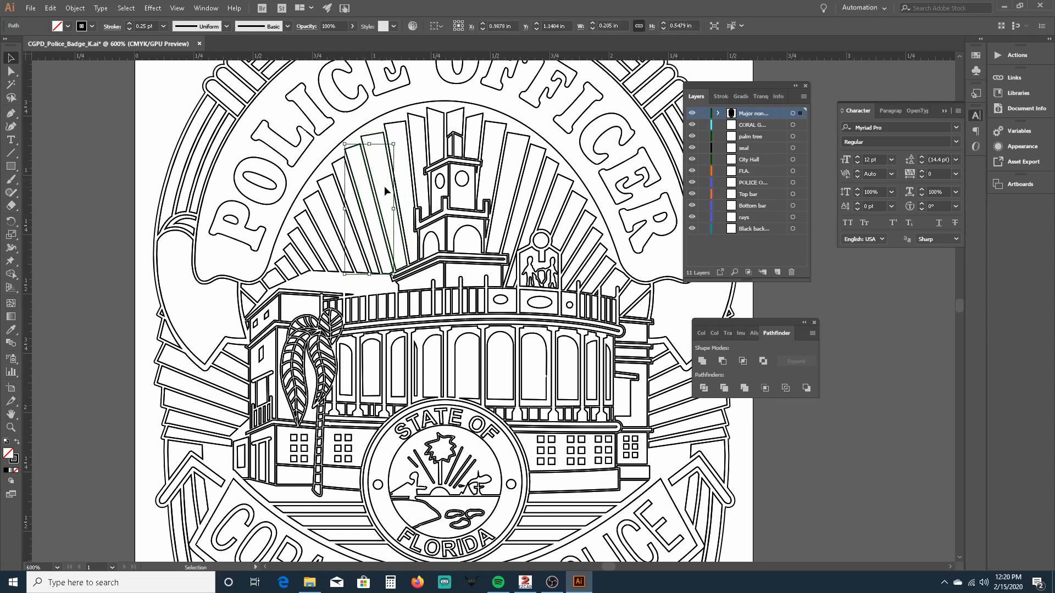
pyautogui.click(375, 179)
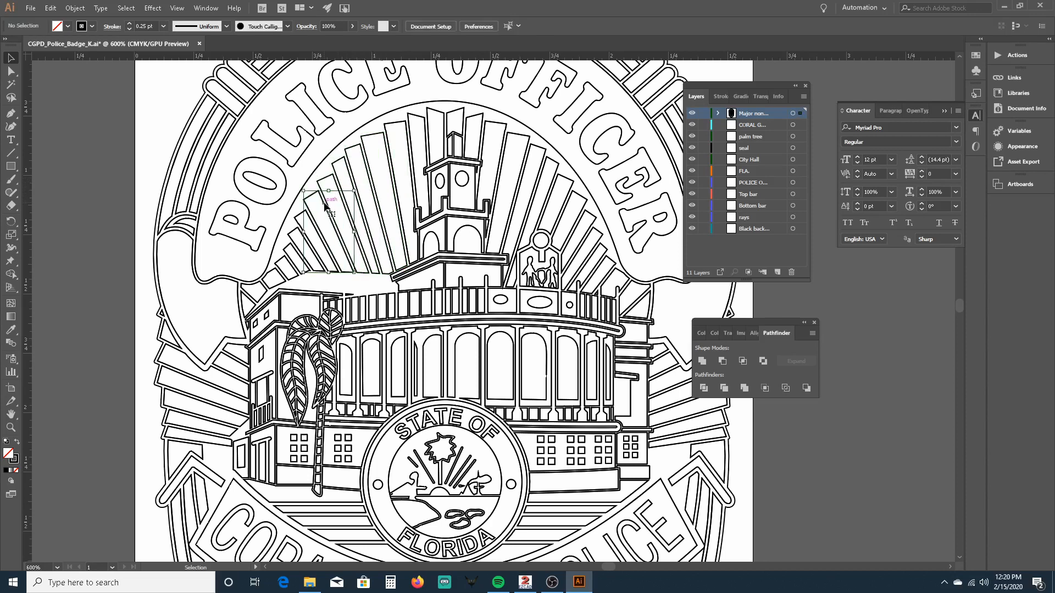
pyautogui.click(315, 231)
pyautogui.click(316, 233)
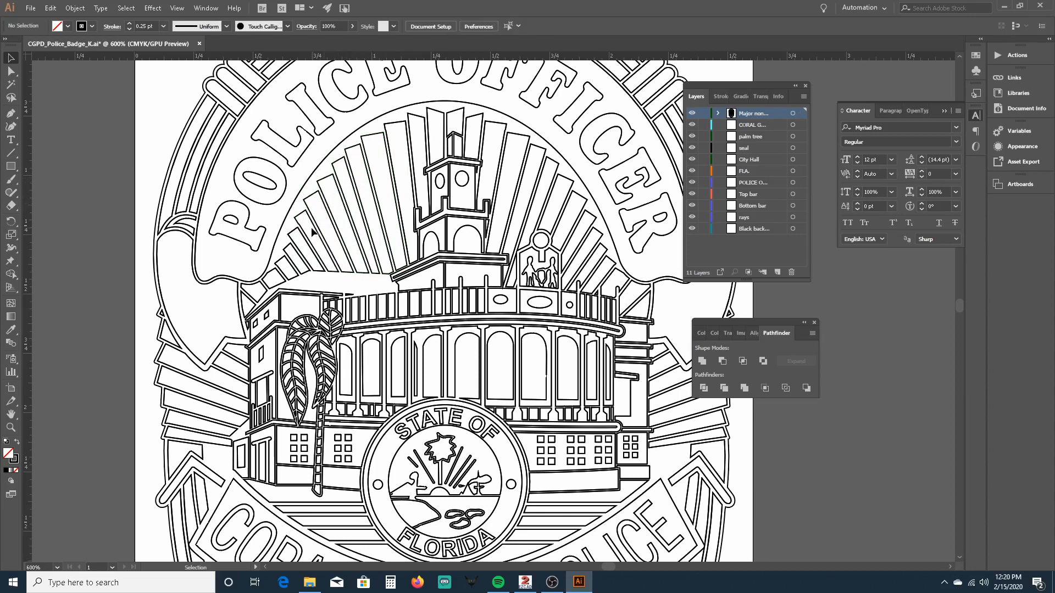
pyautogui.scroll(4, 330, 234)
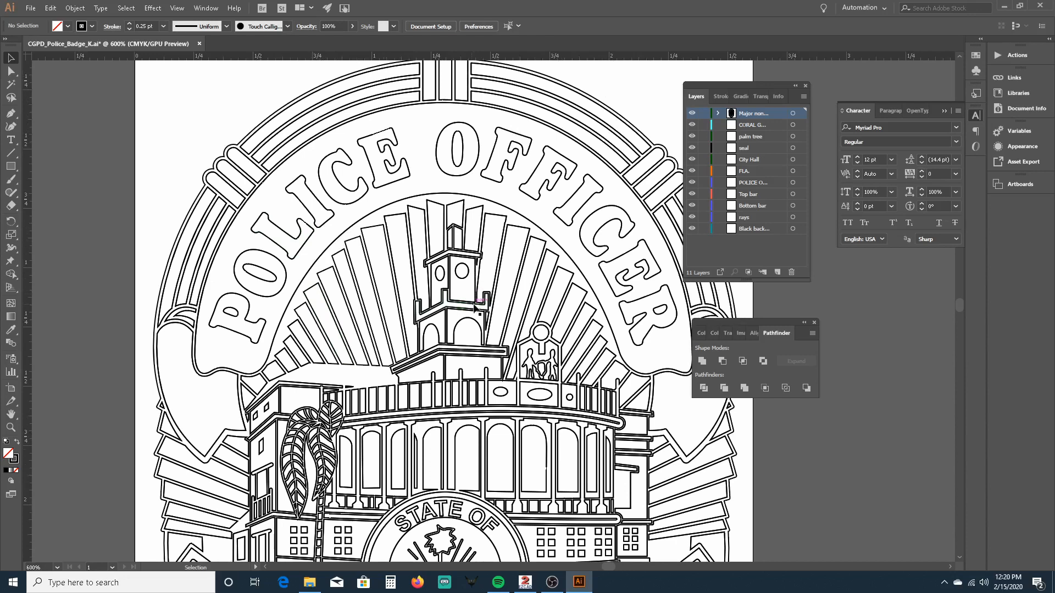
pyautogui.scroll(-8, 482, 222)
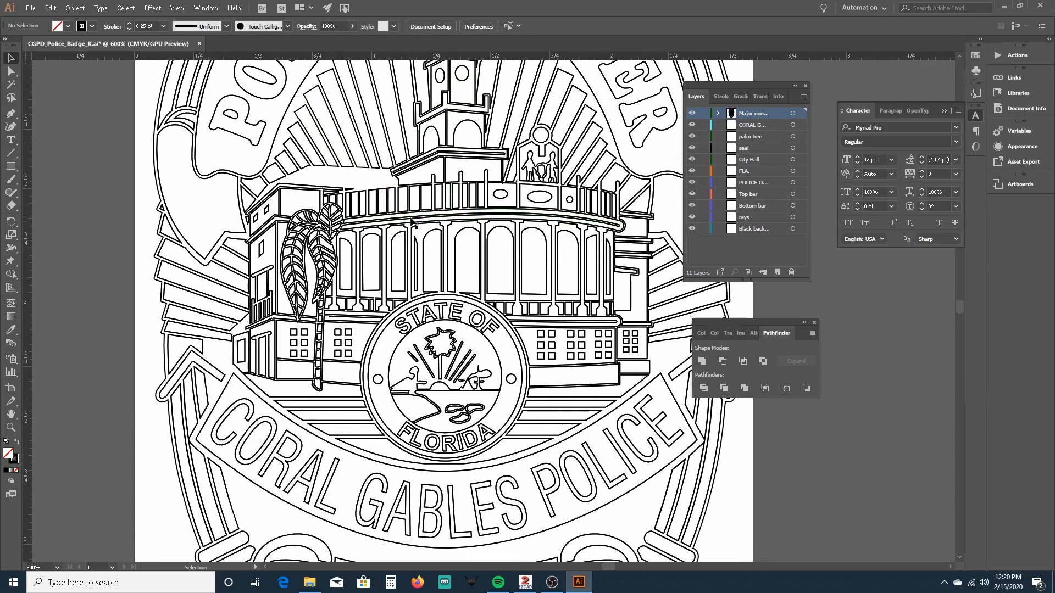
pyautogui.hscroll(-2, 426, 255)
pyautogui.scroll(-5, 426, 256)
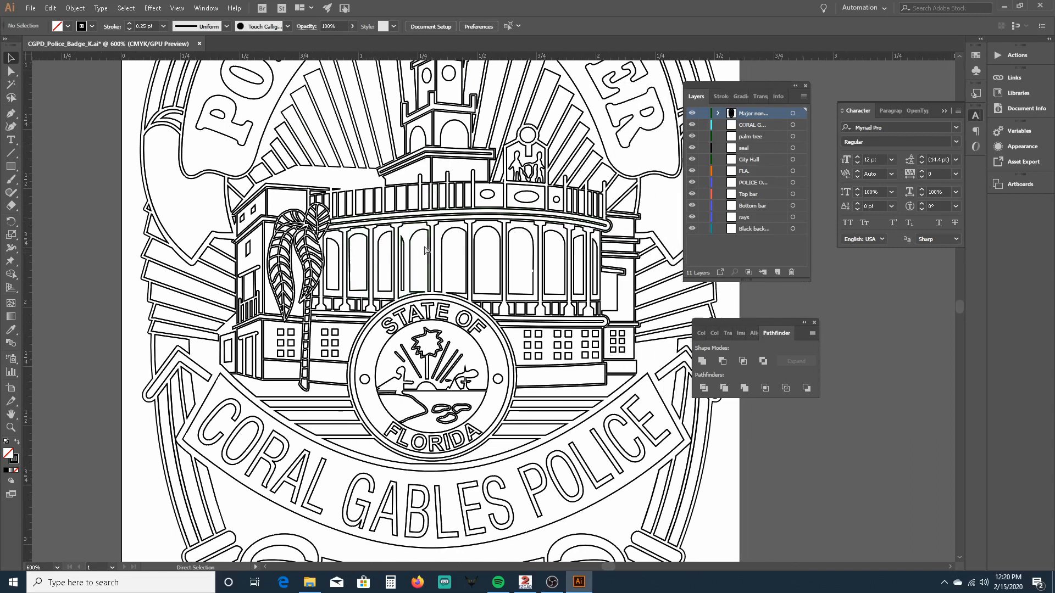
# Scale the whole badge artwork down proportionally to about 0.35 by 0.55 in and inspect its stroke thickness up close.
pyautogui.scroll(1, 427, 242)
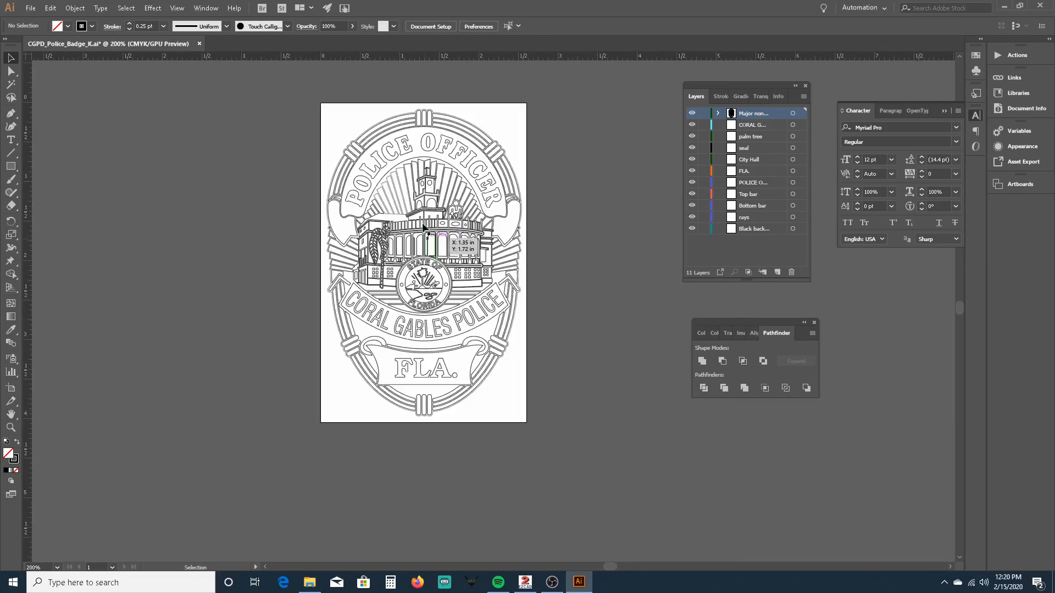
pyautogui.moveTo(401, 209); pyautogui.dragTo(529, 424)
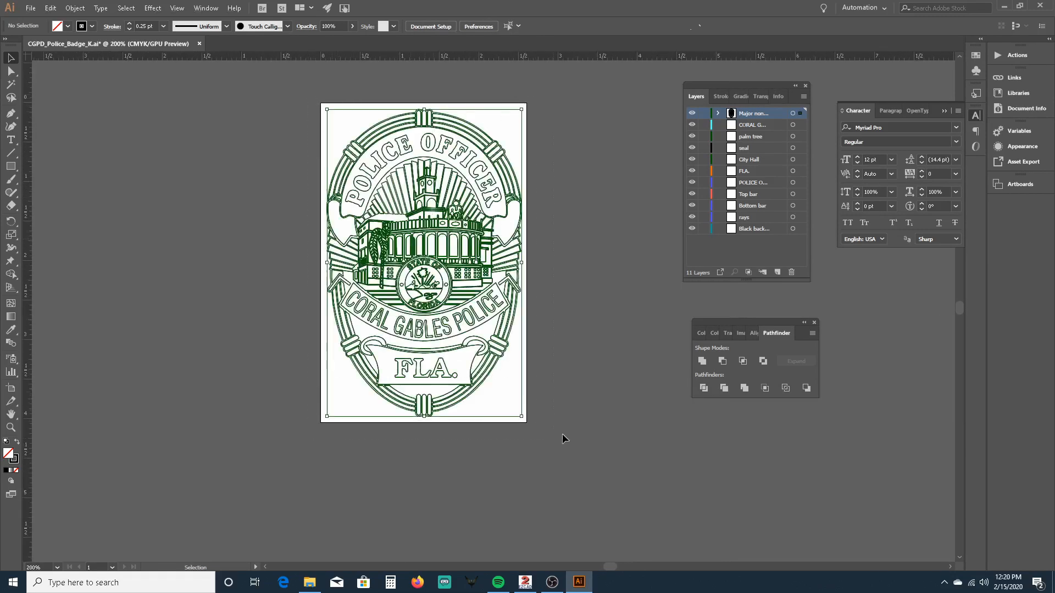
pyautogui.moveTo(521, 111); pyautogui.dragTo(370, 373)
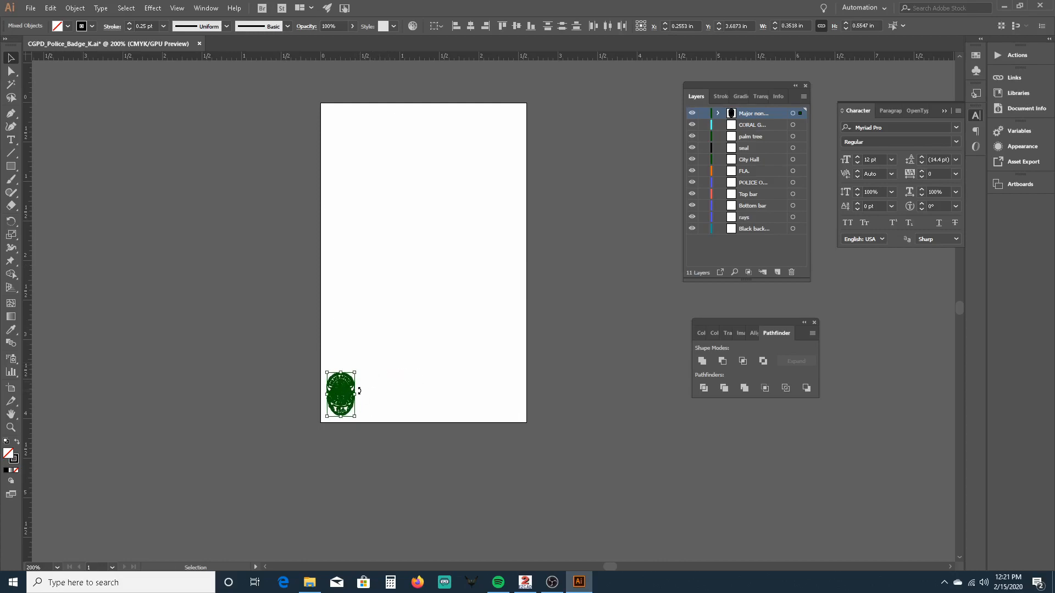
pyautogui.scroll(1, 341, 396)
pyautogui.scroll(10, 336, 396)
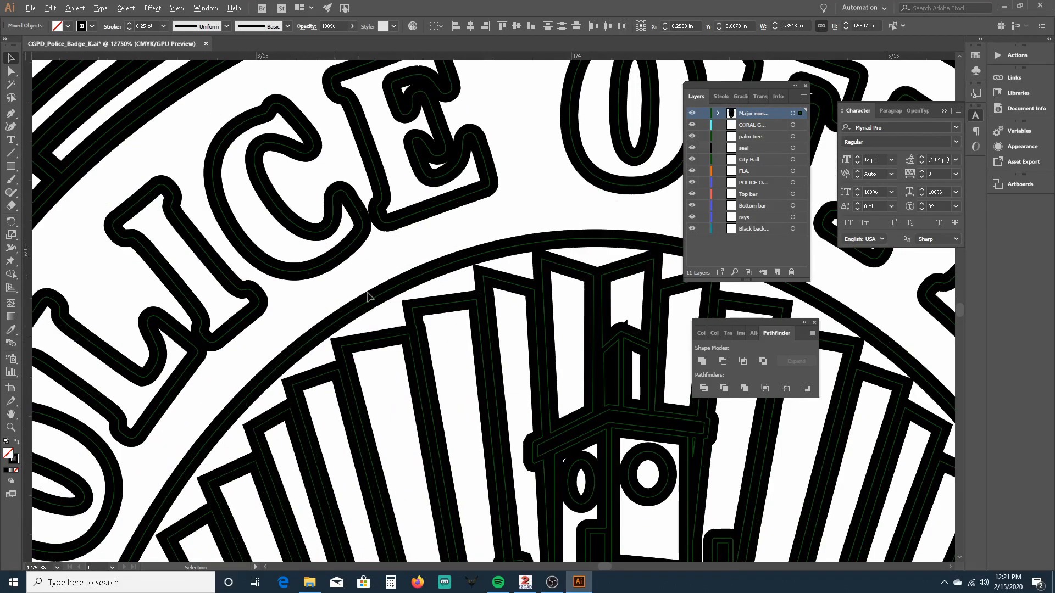
pyautogui.scroll(-12, 368, 297)
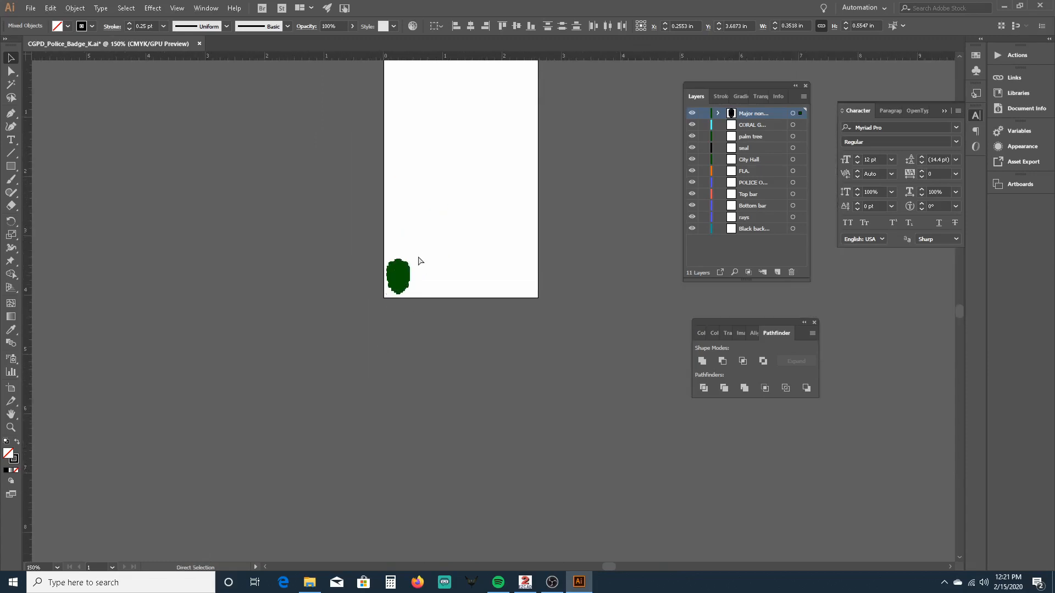
# Undo the scaling of the badge artwork and clear the selection.
pyautogui.hotkey('ctrl', 'z')
pyautogui.click(563, 228)
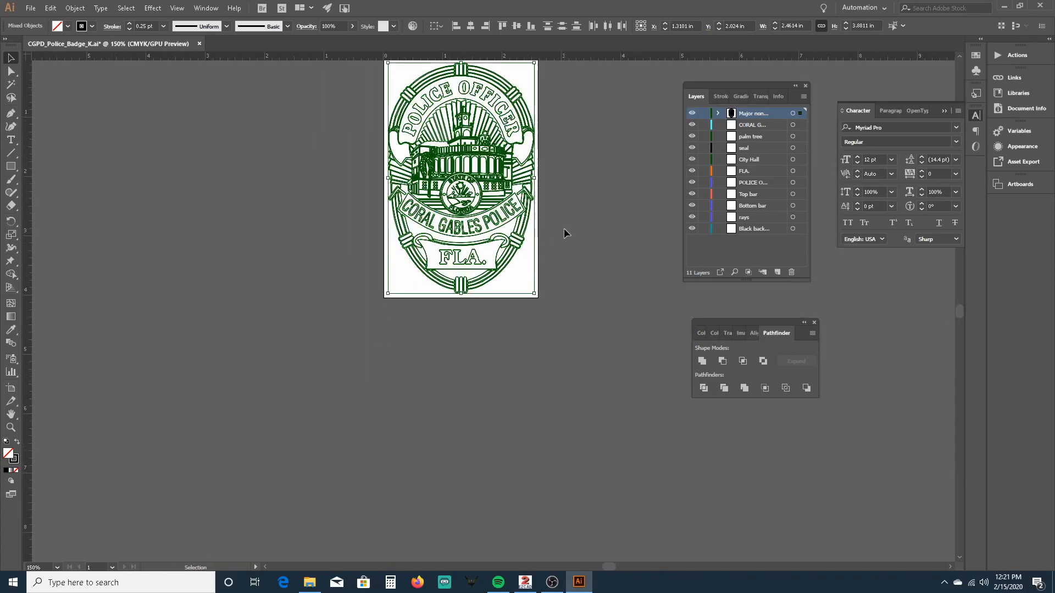
pyautogui.scroll(3, 563, 227)
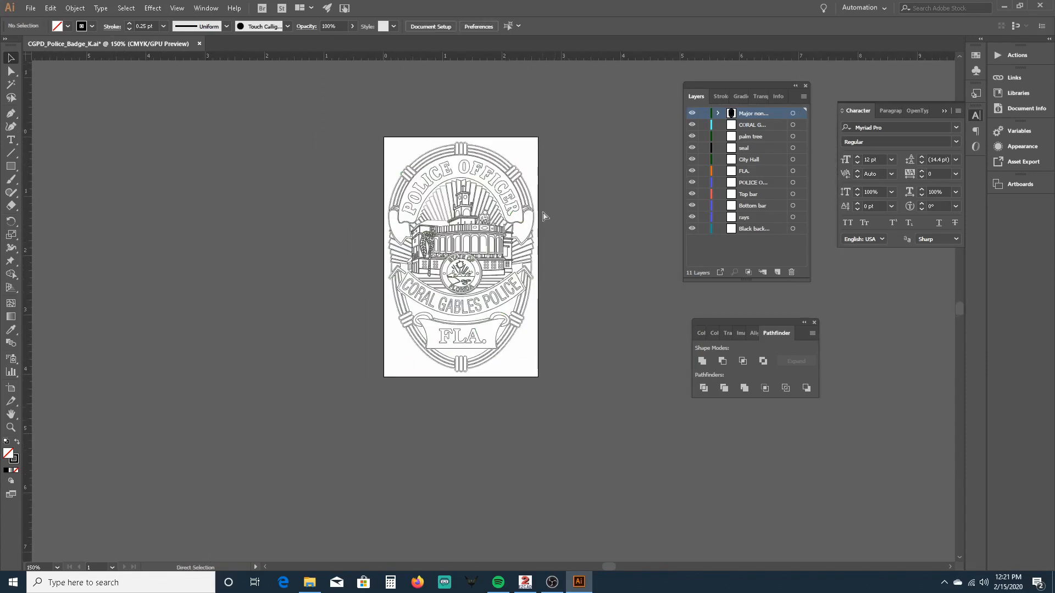
# Undo the outline and merge edits back to the original layered, filled badge artwork, and clear the selection.
pyautogui.hotkey('ctrl', 'a')
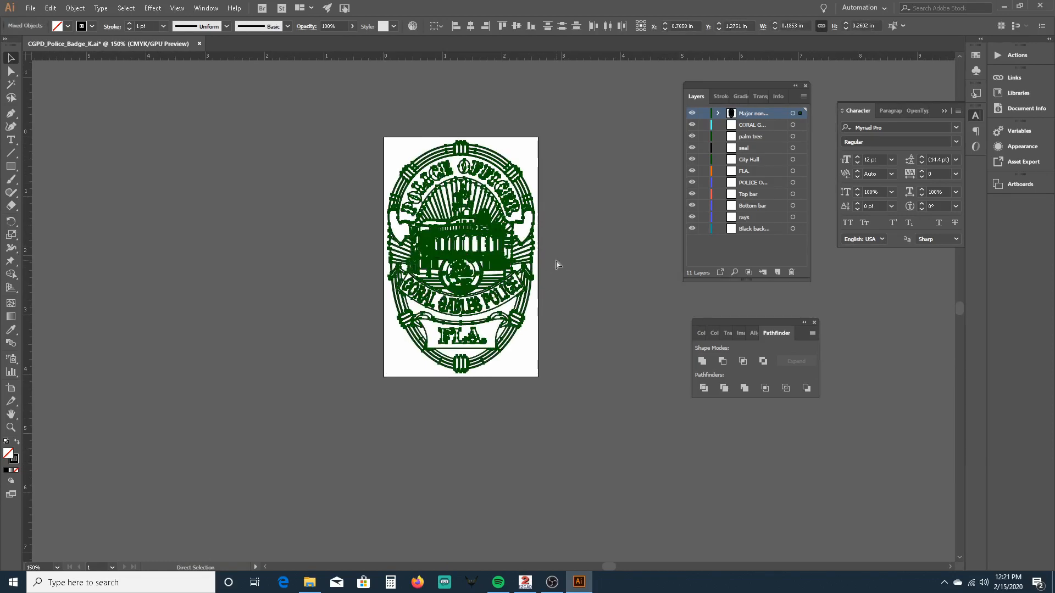
pyautogui.hotkey('ctrl', 'z')
pyautogui.hotkey('ctrl', 'z')
pyautogui.hotkey('ctrl', 'z')
pyautogui.hotkey('ctrl', 'z')
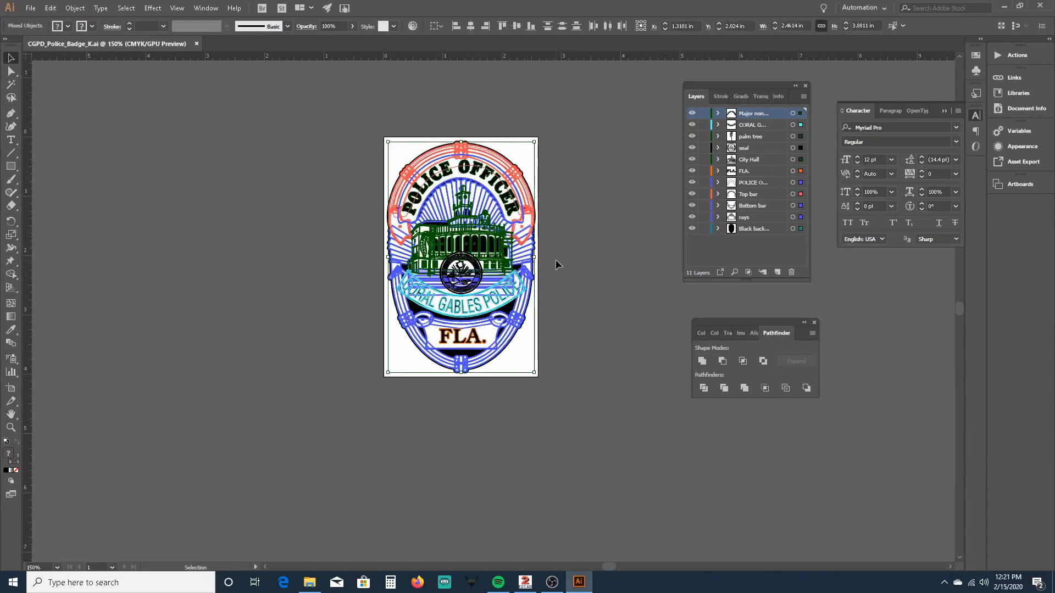
pyautogui.click(554, 263)
pyautogui.scroll(1, 551, 266)
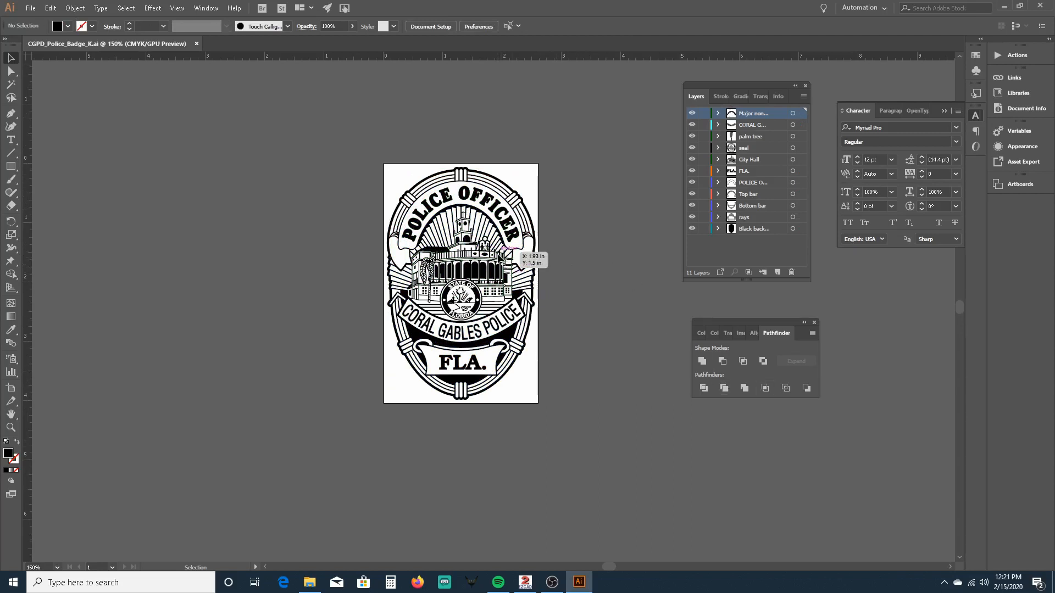
# Try the Unite, Minus Front and Divide Pathfinder operations on the whole badge artwork, undoing each one.
pyautogui.hotkey('ctrl', 'a')
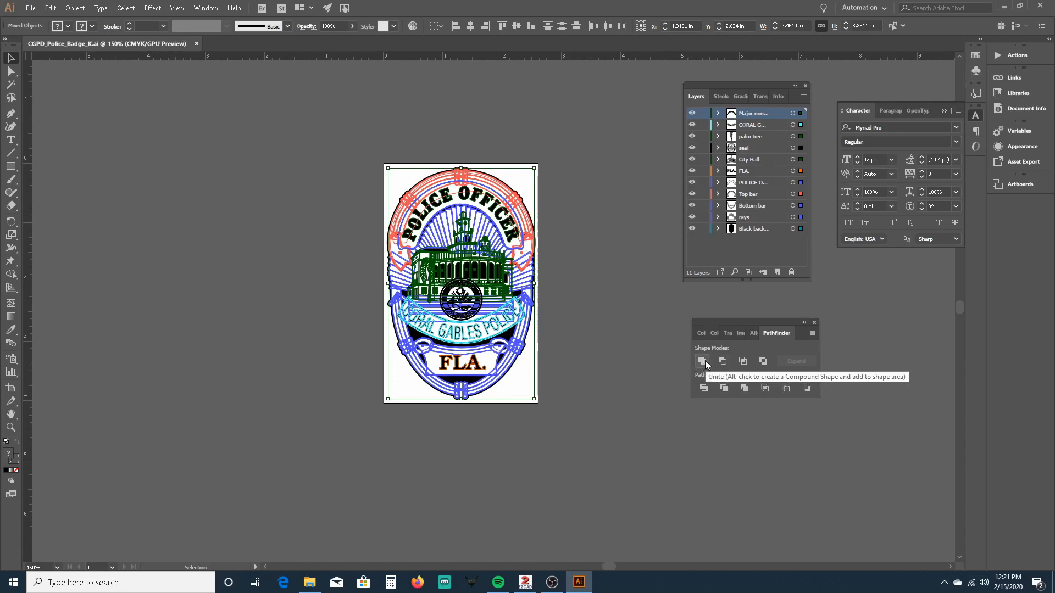
pyautogui.click(703, 361)
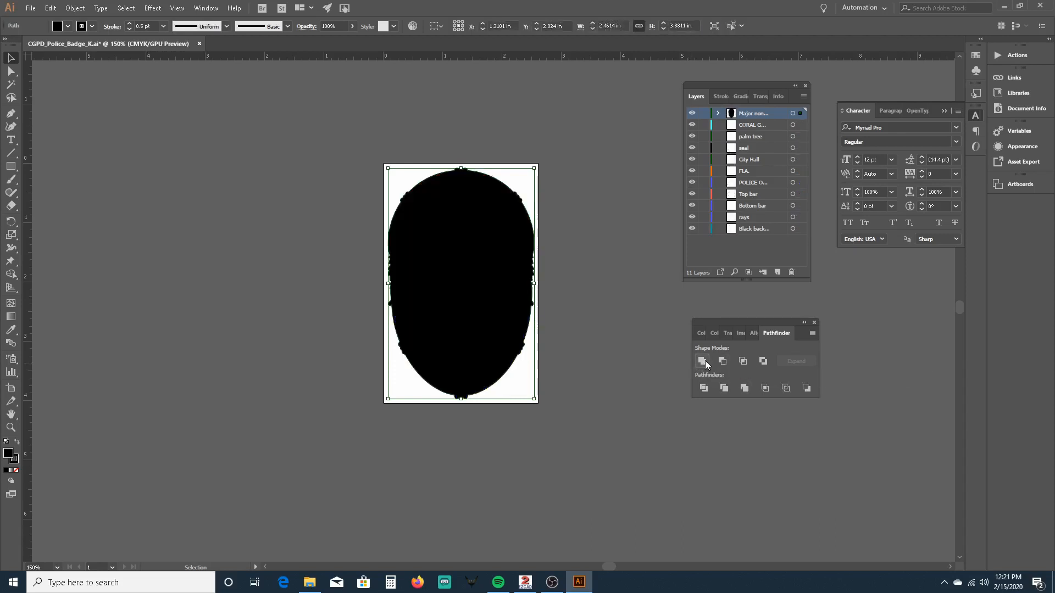
pyautogui.hotkey('ctrl', 'z')
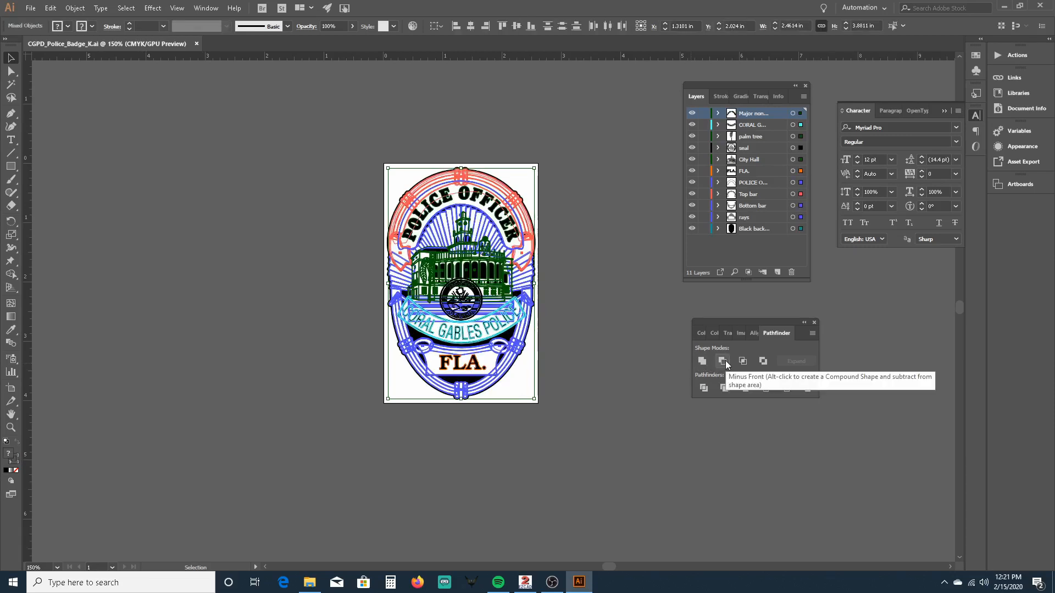
pyautogui.click(725, 361)
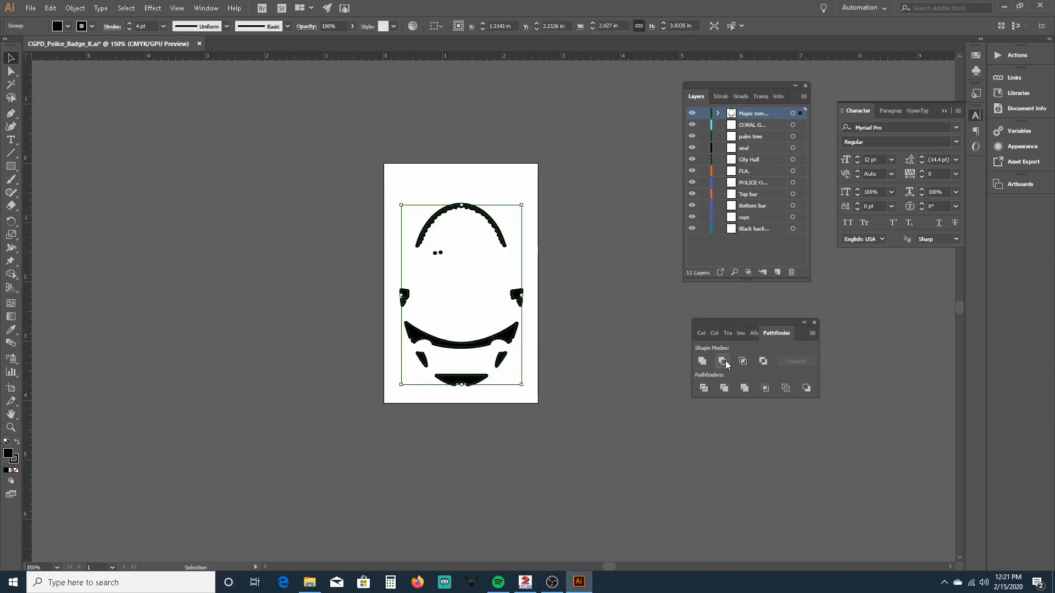
pyautogui.hotkey('ctrl', 'z')
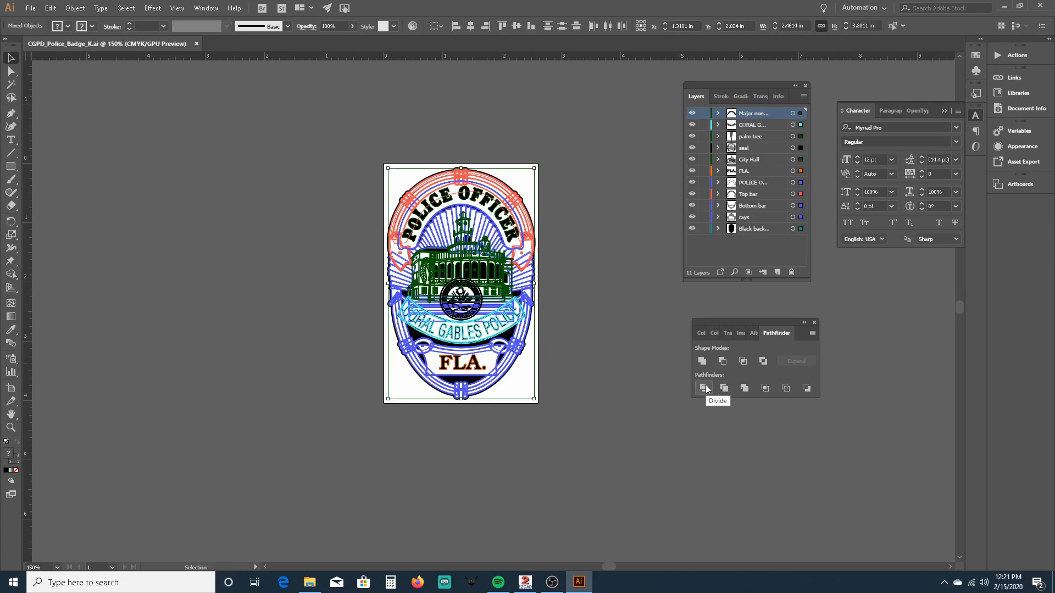
pyautogui.click(704, 387)
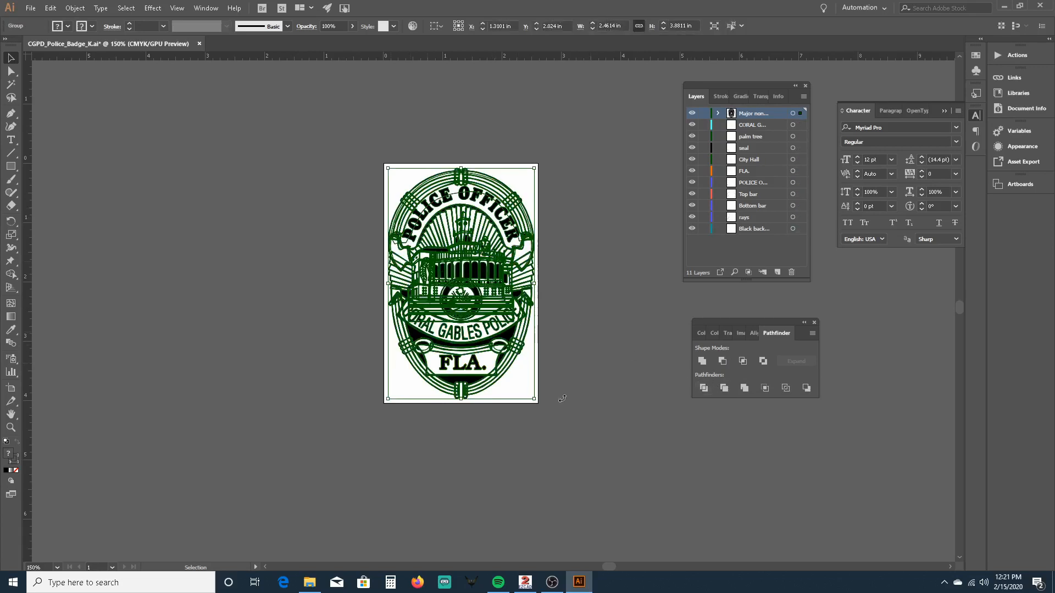
pyautogui.hotkey('ctrl', 'z')
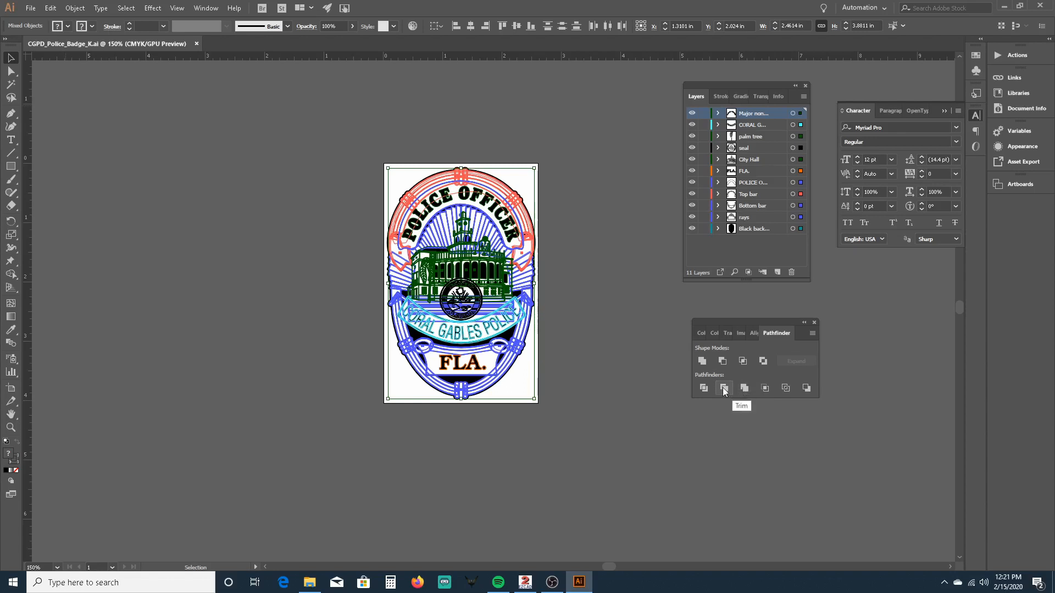
# Apply the Pathfinder Trim operation to the whole badge artwork and check the merged shapes.
pyautogui.click(723, 387)
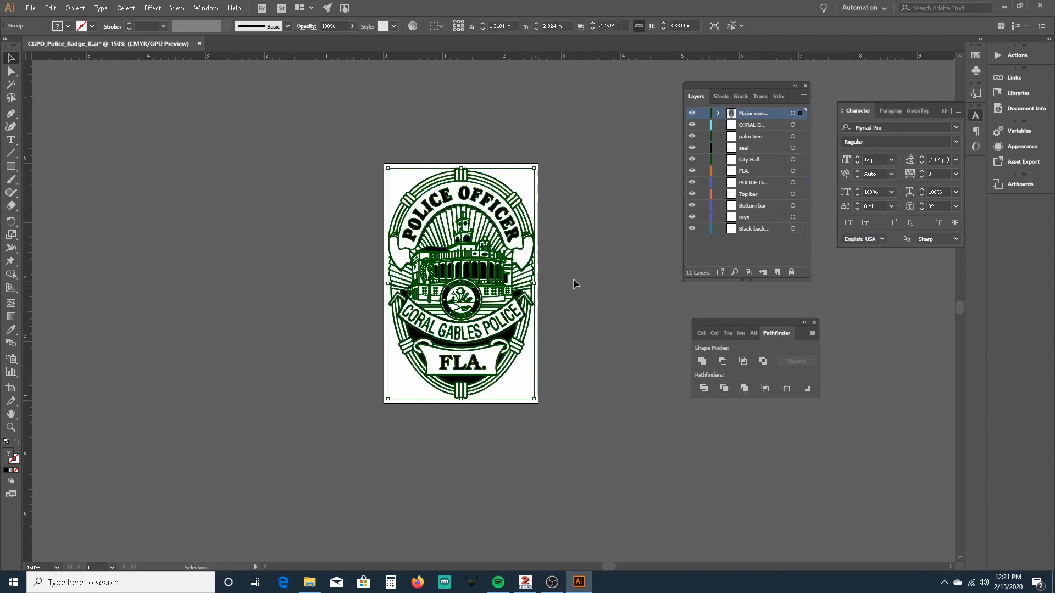
pyautogui.scroll(5, 484, 259)
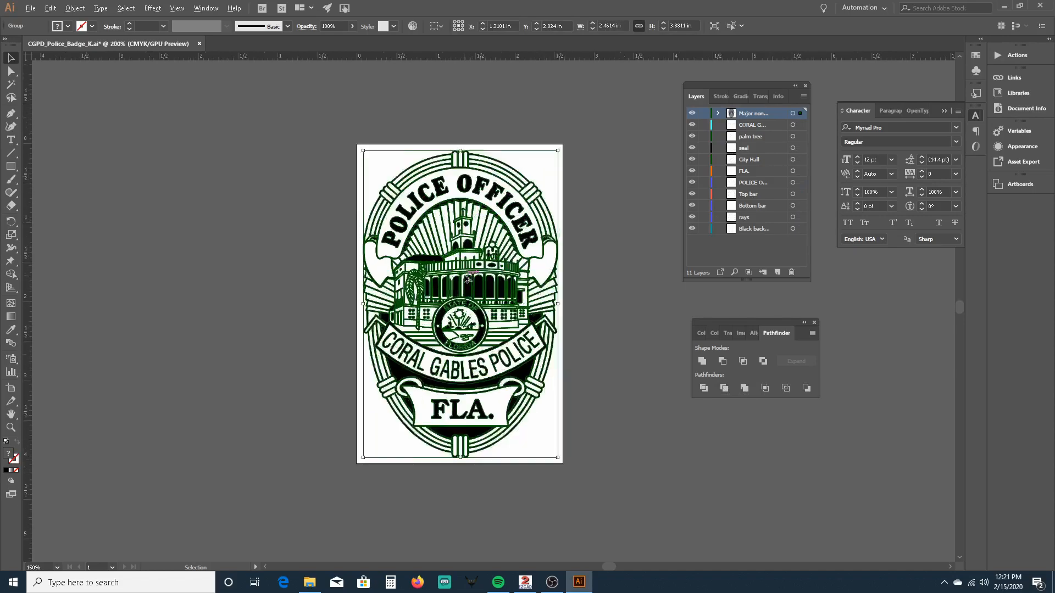
pyautogui.scroll(-4, 433, 293)
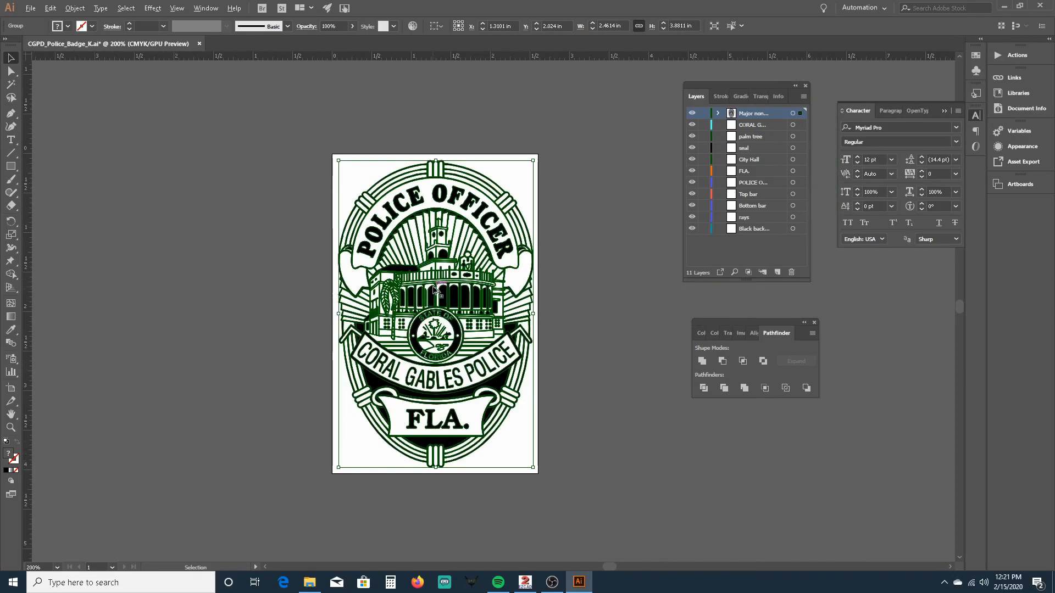
# Set the trimmed badge artwork's fill to None.
pyautogui.keyDown('shift'); pyautogui.click(60, 27); pyautogui.keyUp('shift')
pyautogui.click(7, 103)
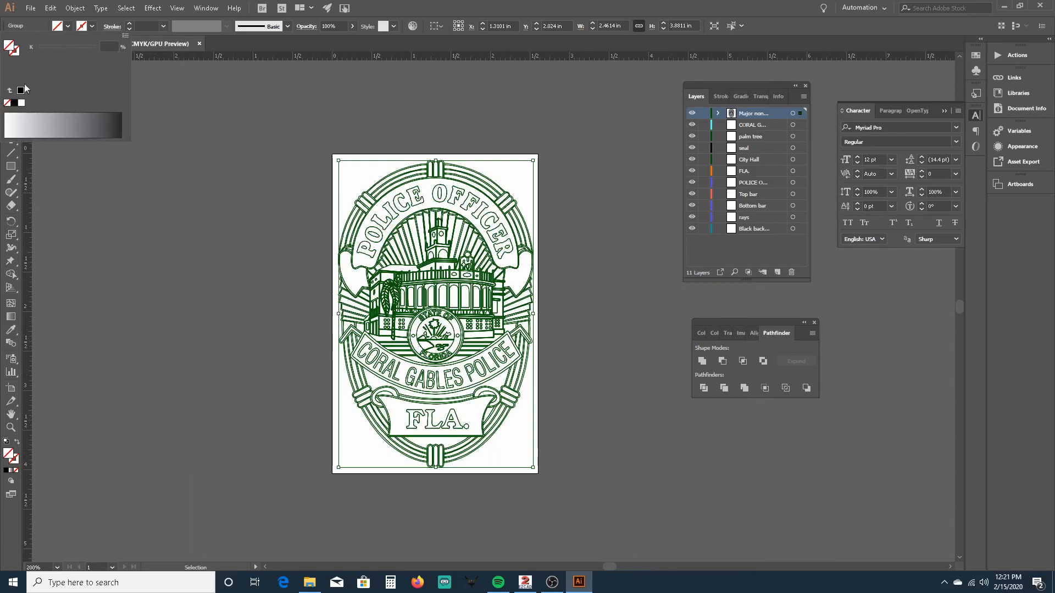
# Give the trimmed badge artwork a black 0.25 pt stroke and clear the selection.
pyautogui.click(81, 28)
pyautogui.keyDown('shift'); pyautogui.click(79, 27); pyautogui.keyUp('shift')
pyautogui.click(15, 103)
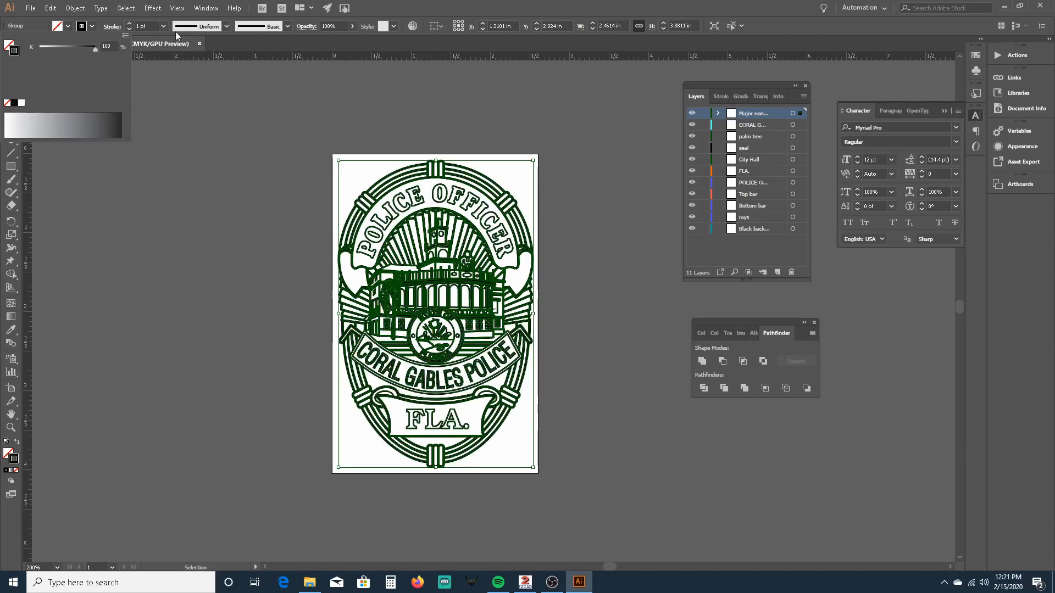
pyautogui.click(164, 26)
pyautogui.click(163, 26)
pyautogui.click(175, 69)
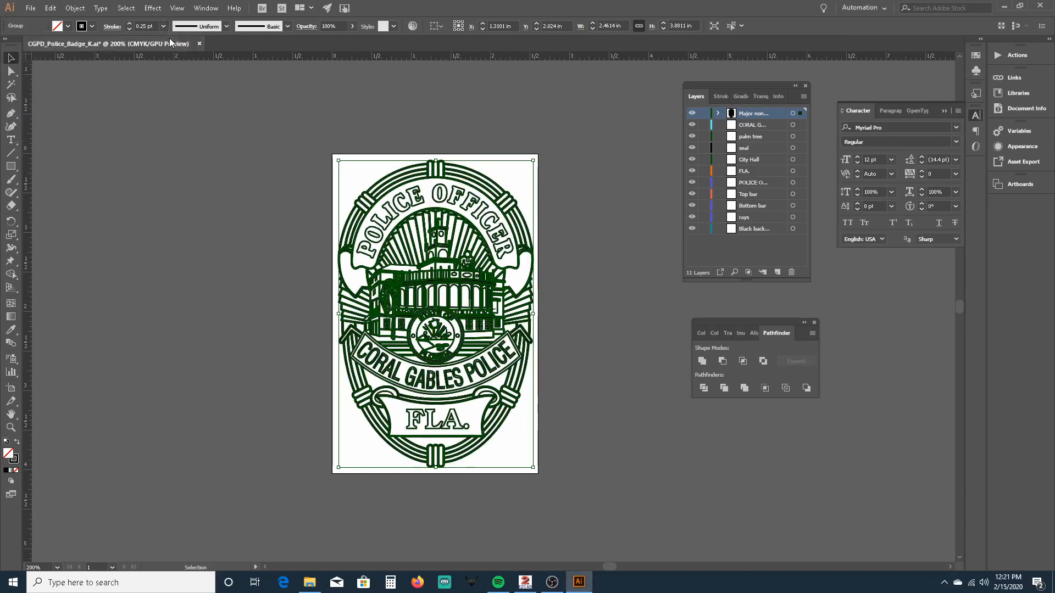
pyautogui.click(269, 159)
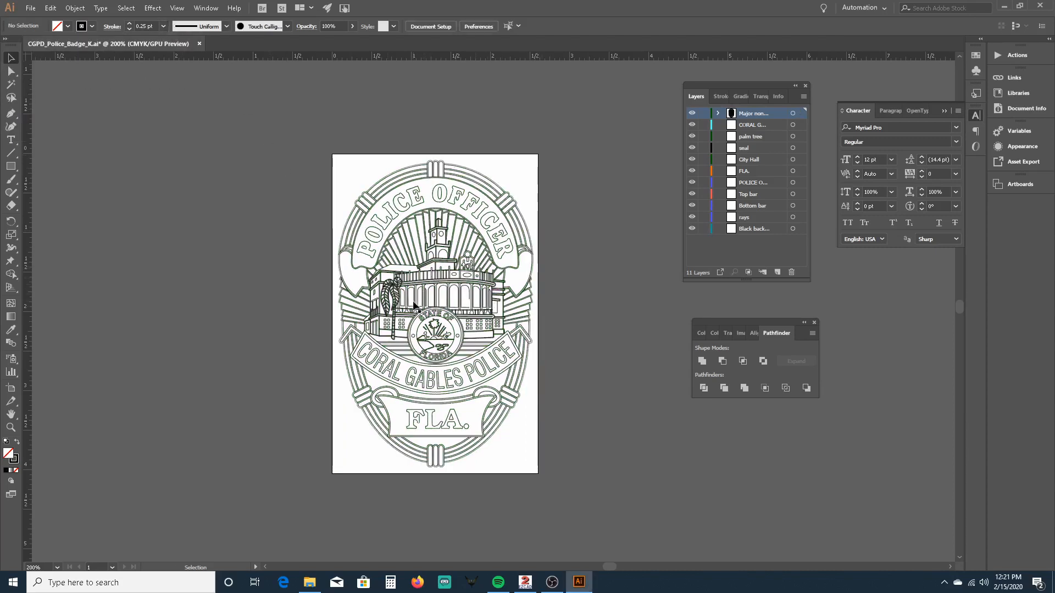
# Ungroup the trimmed badge artwork.
pyautogui.scroll(-5, 413, 301)
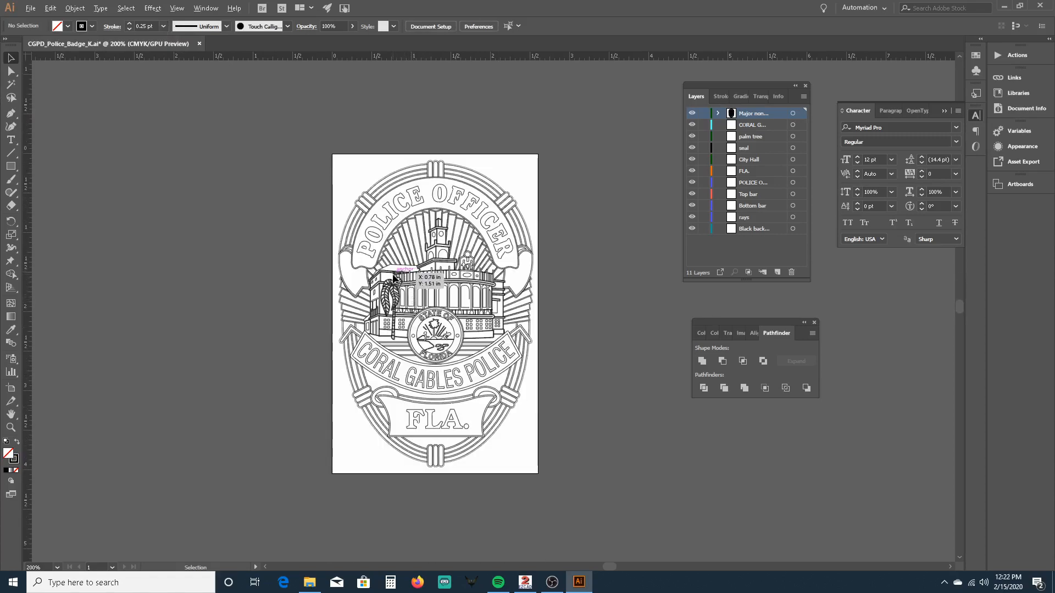
pyautogui.scroll(2, 395, 277)
pyautogui.scroll(2, 394, 277)
pyautogui.click(515, 237)
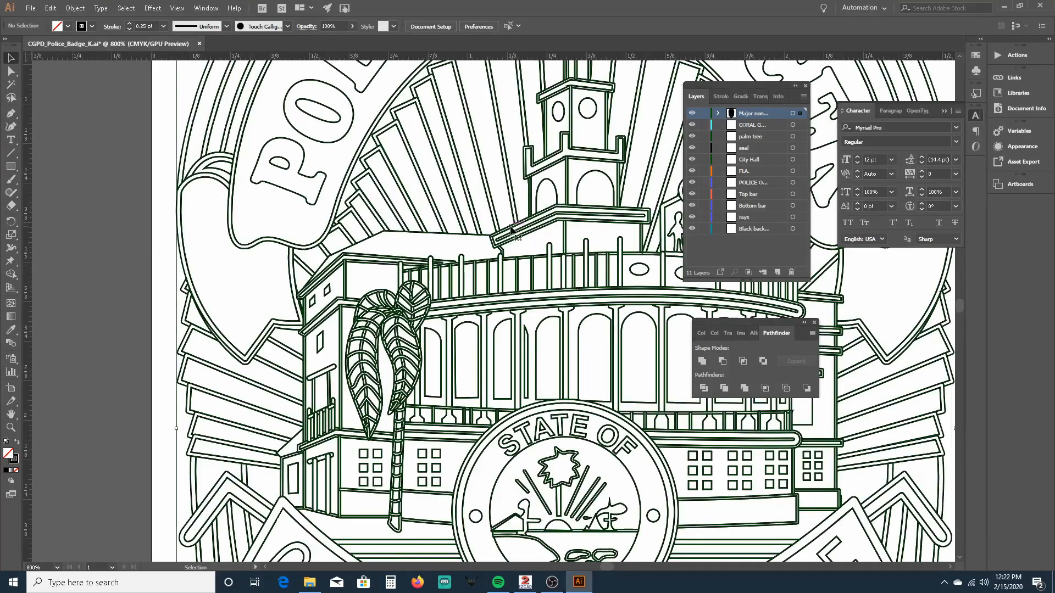
pyautogui.rightClick(516, 234)
pyautogui.click(572, 318)
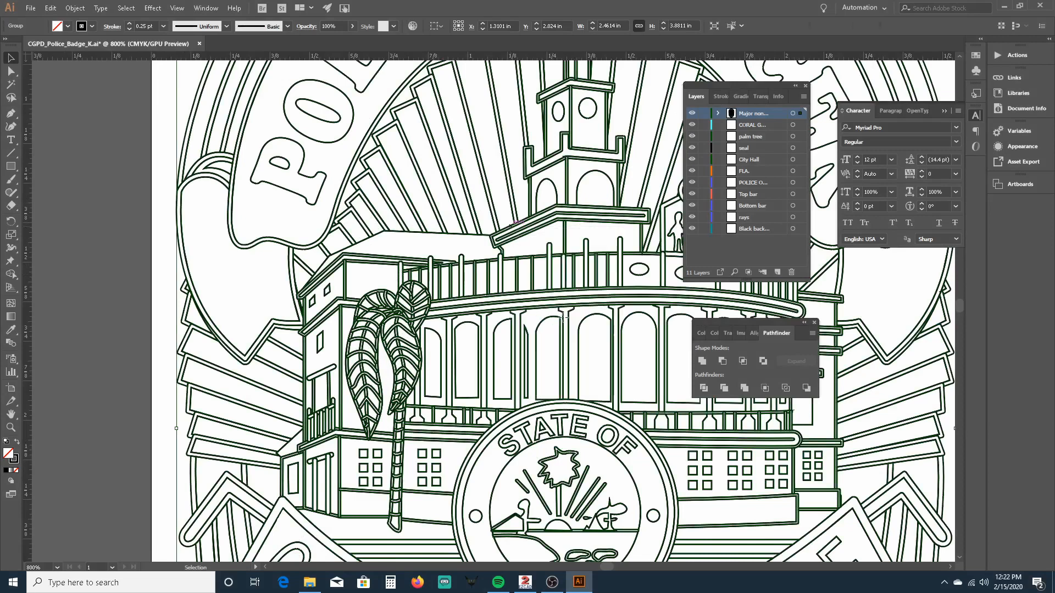
pyautogui.rightClick(521, 239)
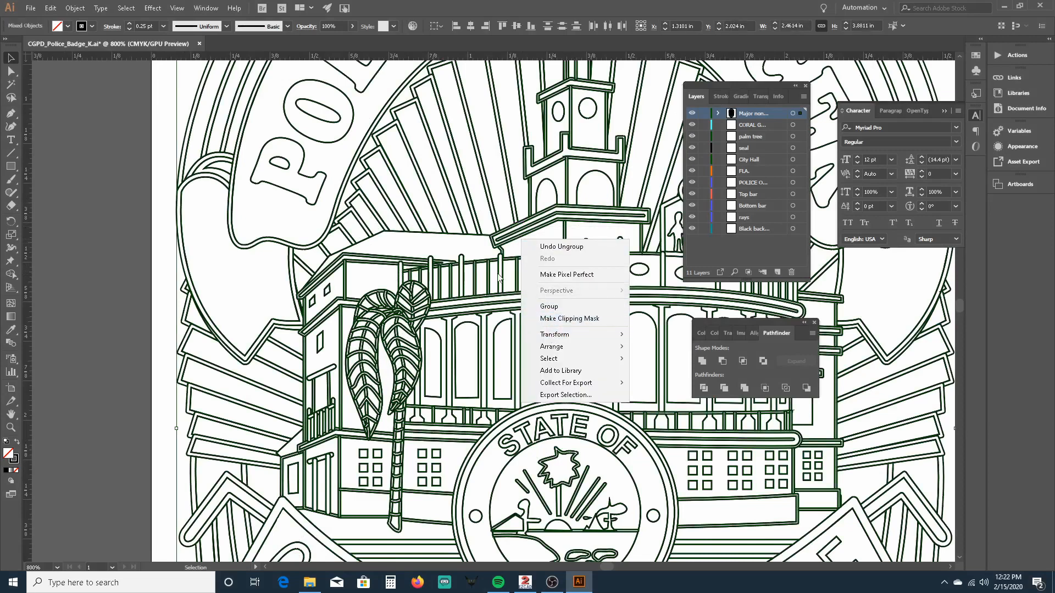
pyautogui.click(464, 226)
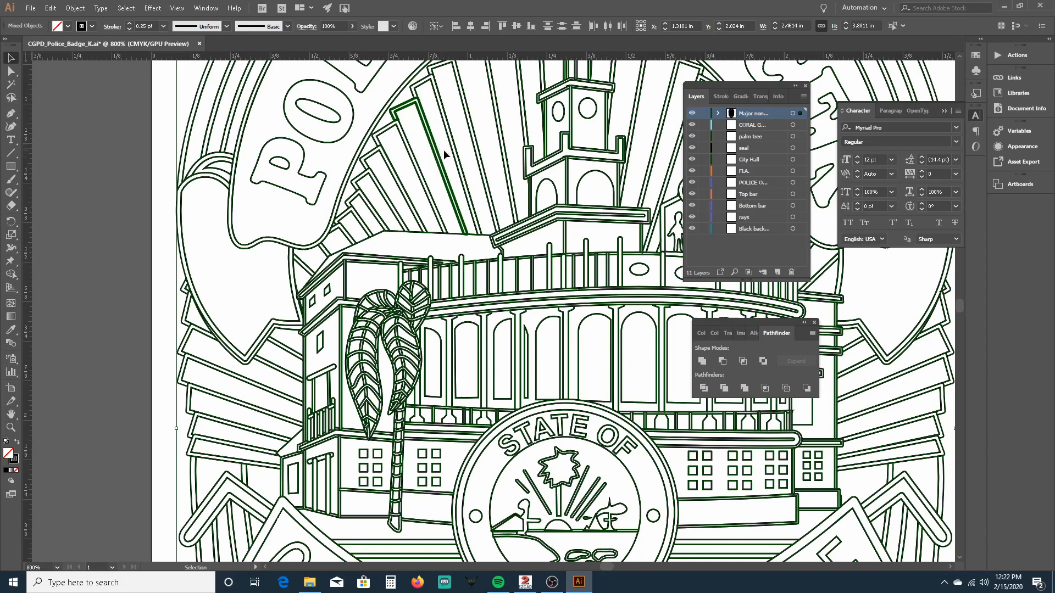
# Clear the selection and select a single ray beside the City Hall tower to examine its separated outline.
pyautogui.hotkey('ctrl', 'shift', 'a')
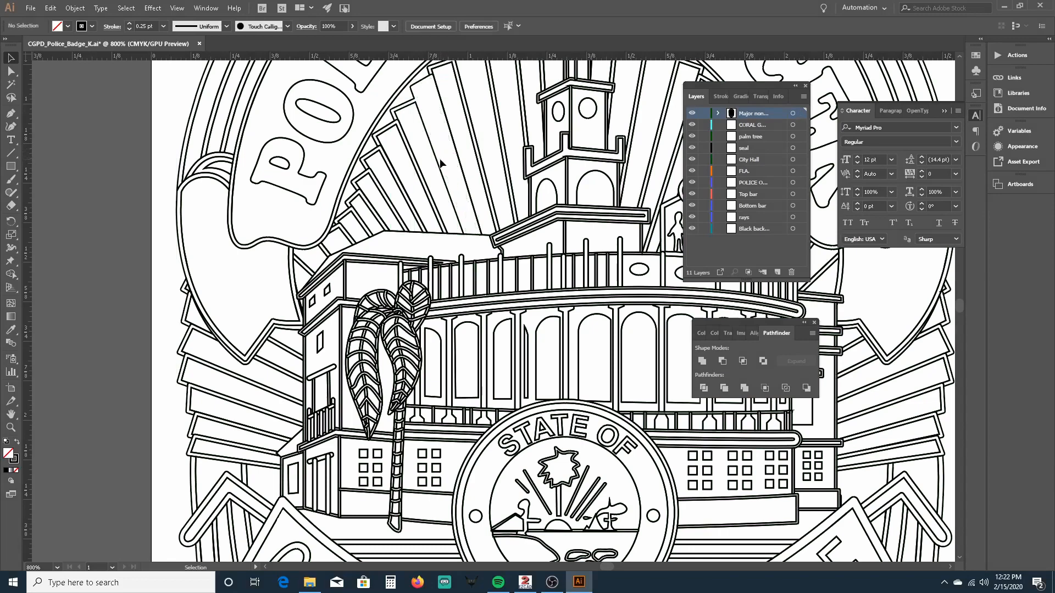
pyautogui.keyDown('ctrl'); pyautogui.click(442, 163); pyautogui.keyUp('ctrl')
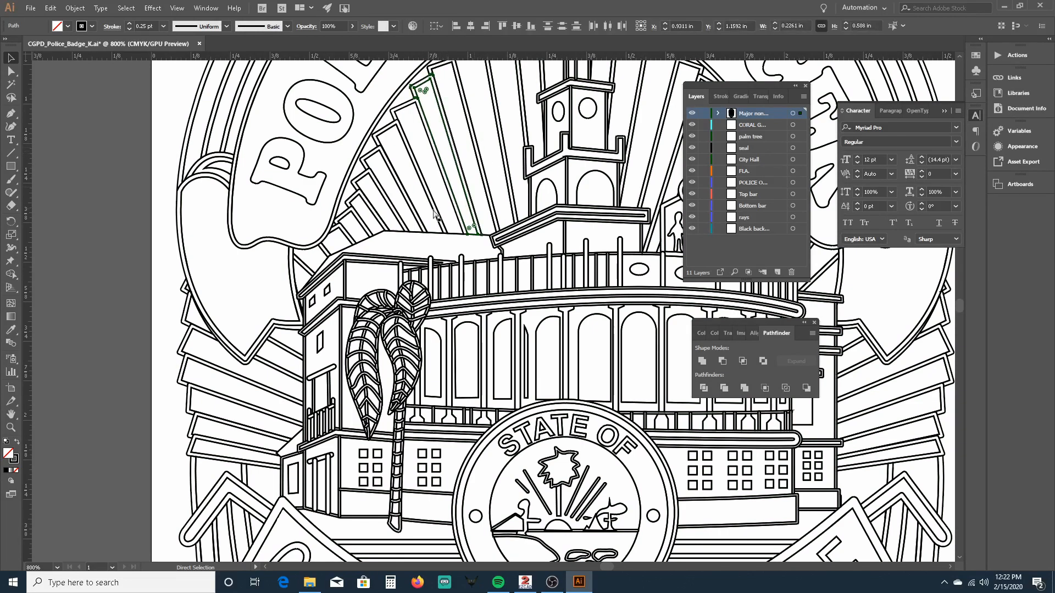
pyautogui.scroll(-4, 427, 215)
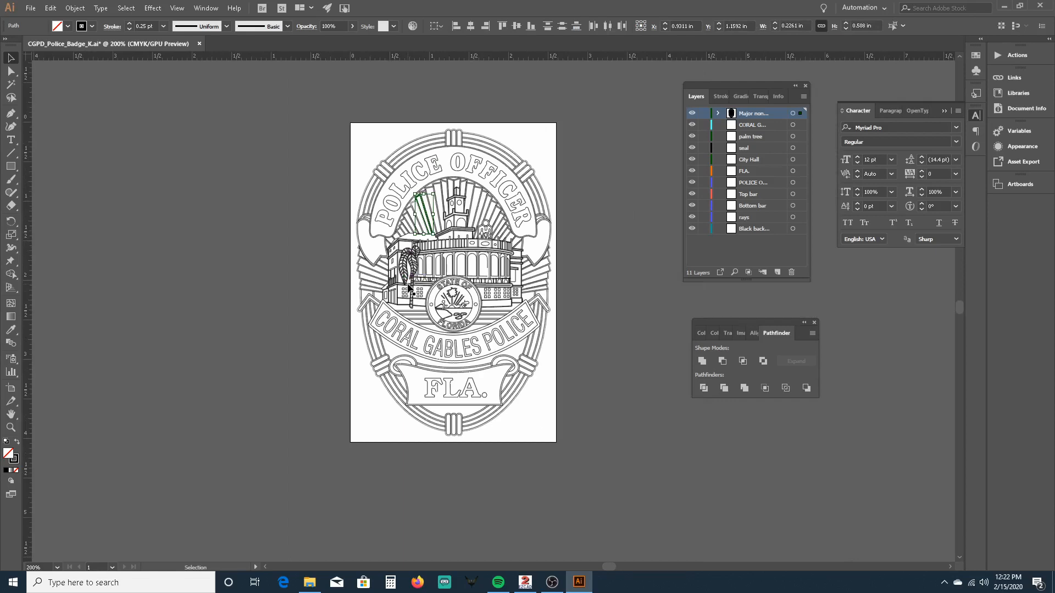
pyautogui.scroll(1, 565, 323)
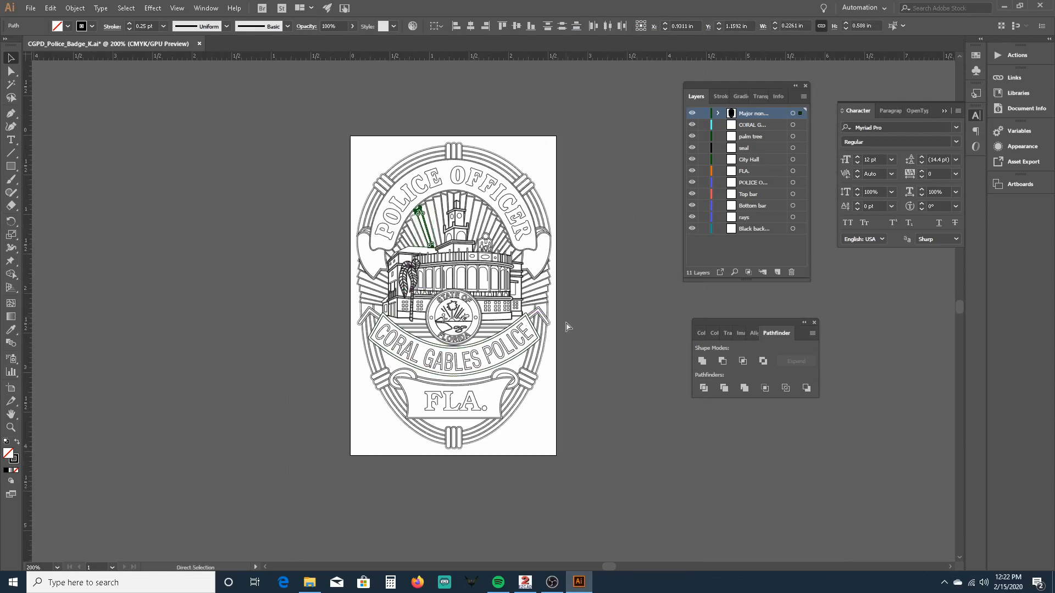
# Undo the ungroup, stroke, fill and Trim edits back to the original layered, filled badge artwork, and clear the selection.
pyautogui.hotkey('ctrl', 'a')
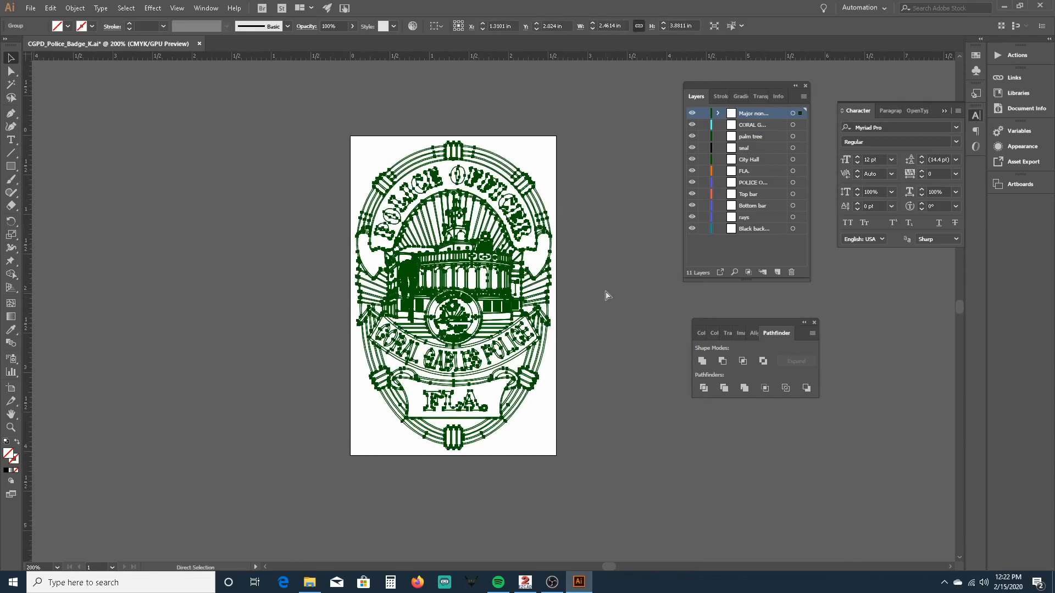
pyautogui.hotkey('ctrl', 'z')
pyautogui.click(605, 292)
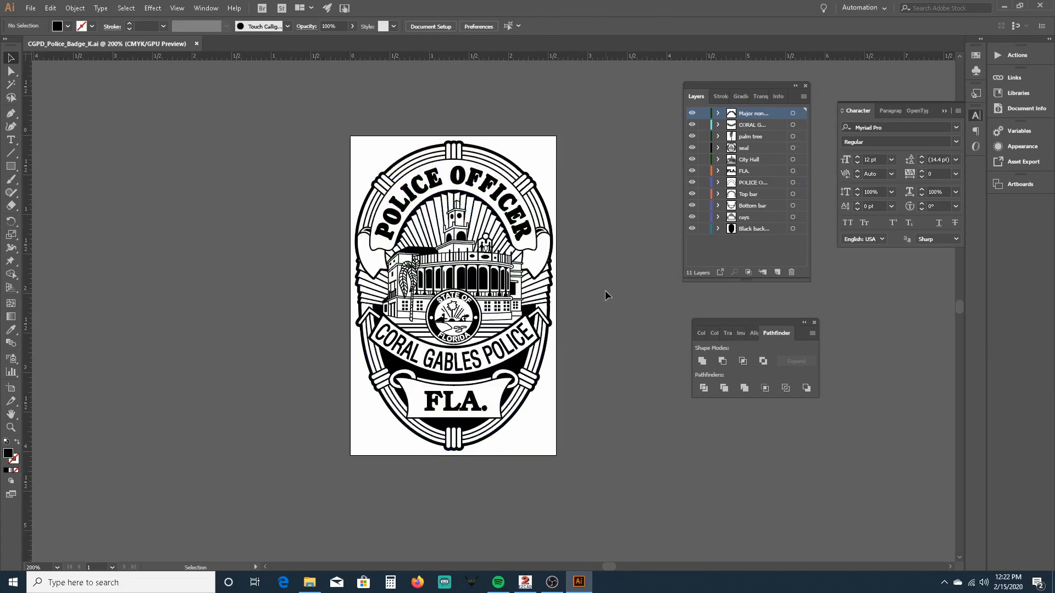
pyautogui.scroll(2, 608, 274)
pyautogui.scroll(-2, 608, 274)
pyautogui.press('z')
pyautogui.scroll(2, 609, 274)
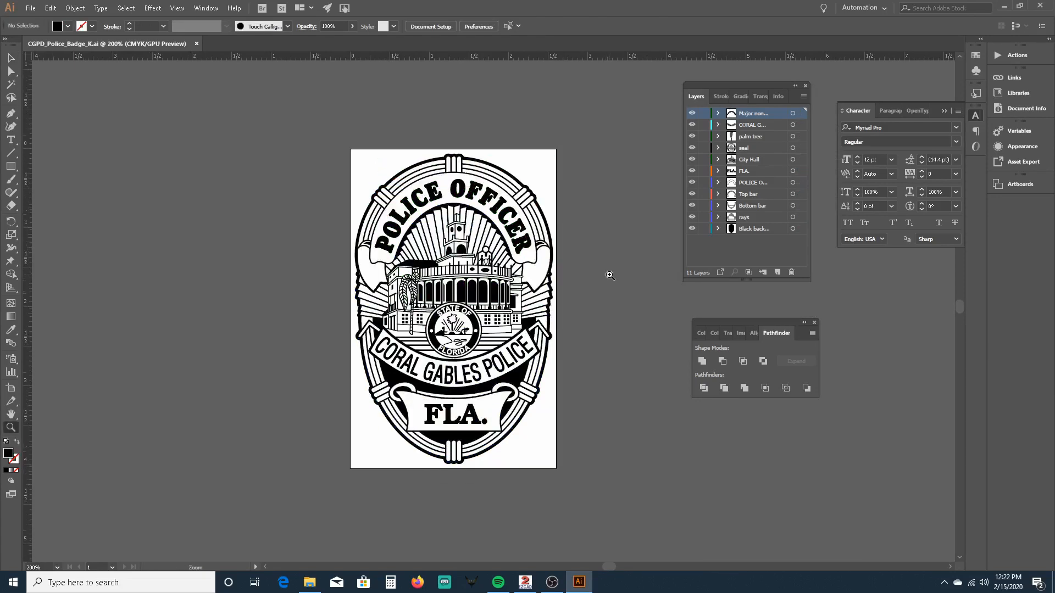
pyautogui.scroll(-1, 609, 274)
pyautogui.scroll(2, 423, 244)
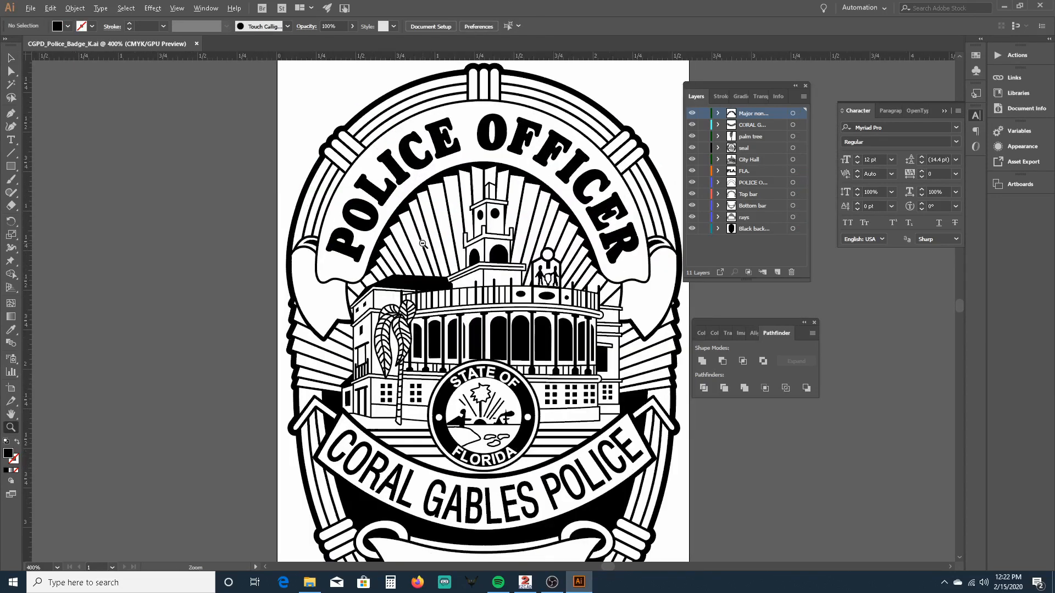
pyautogui.scroll(-2, 415, 234)
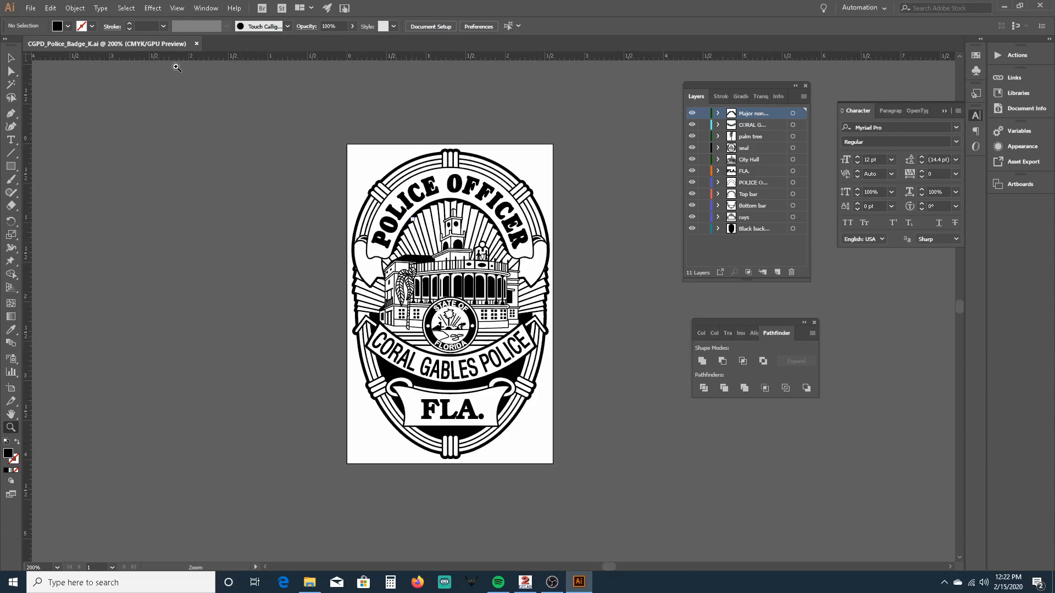
# Export the badge artwork in TIFF format as CGPD_Police_Badge_K.tif to the badge tutorial folder, replacing the existing file.
pyautogui.click(31, 8)
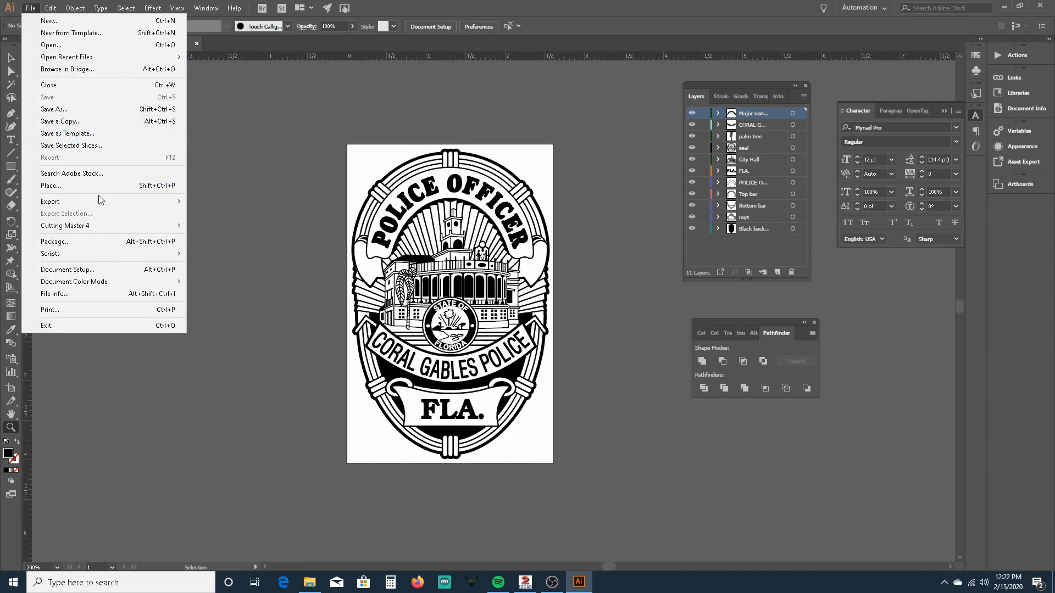
pyautogui.moveTo(107, 201)
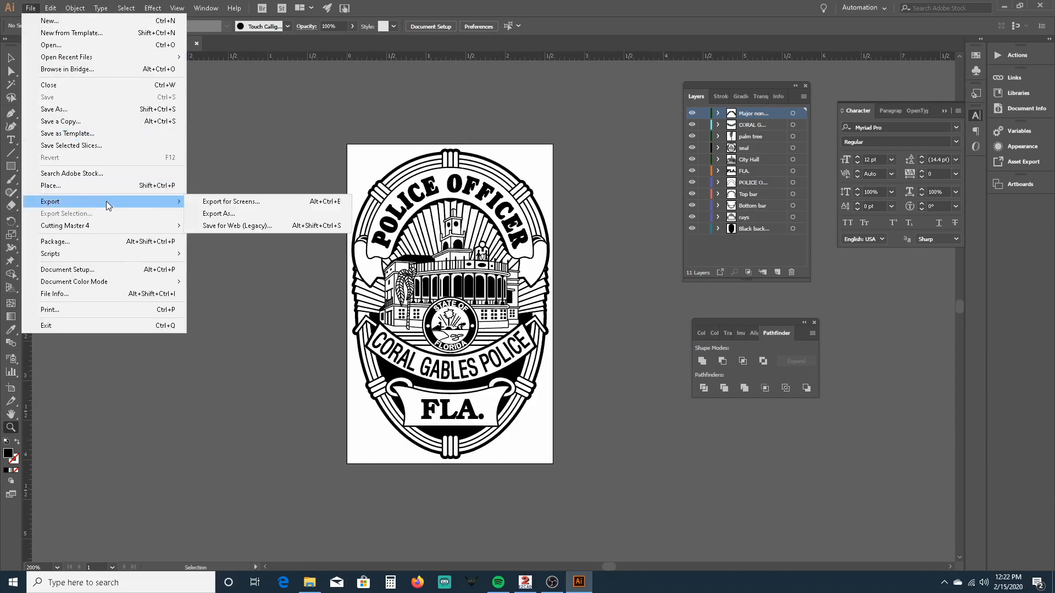
pyautogui.click(276, 212)
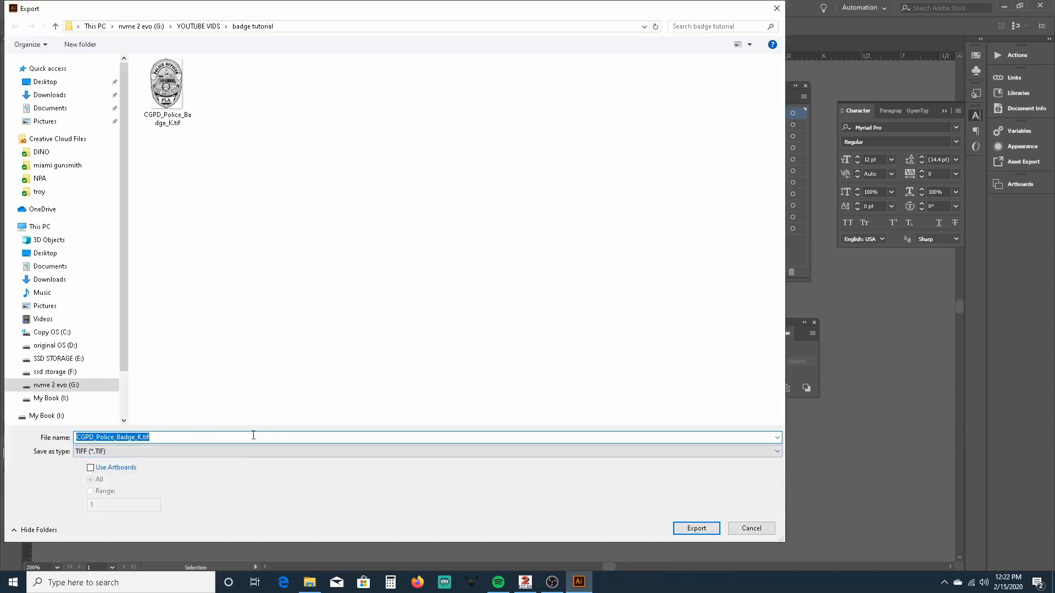
pyautogui.click(242, 452)
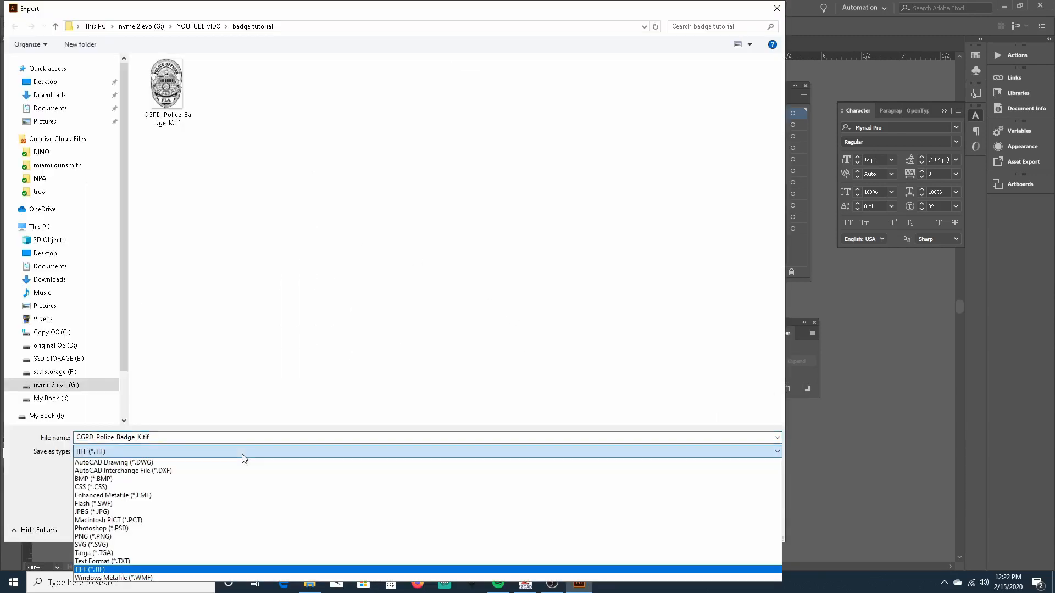
pyautogui.click(130, 569)
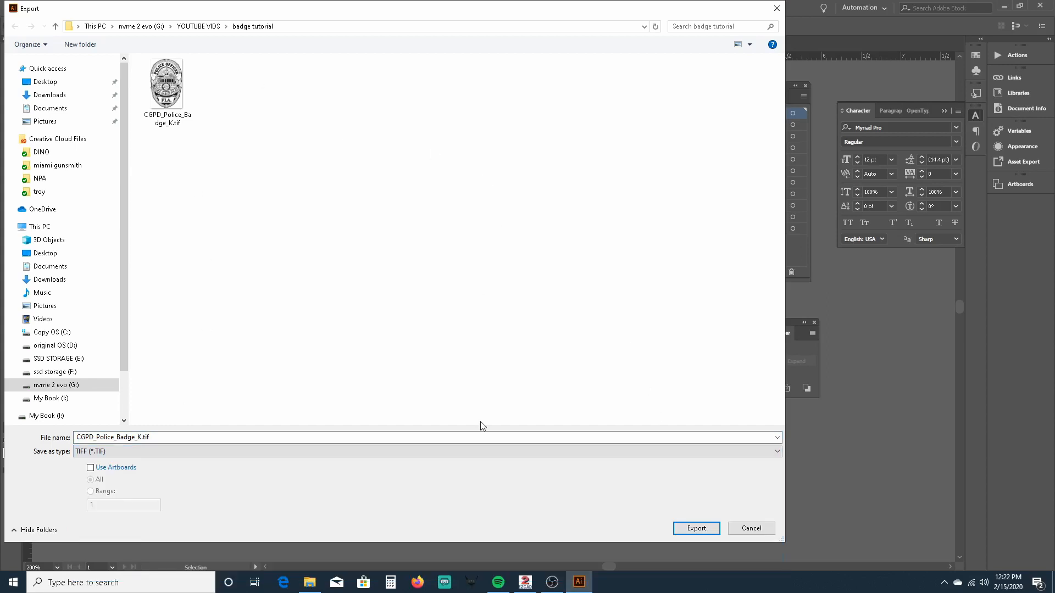
pyautogui.click(690, 532)
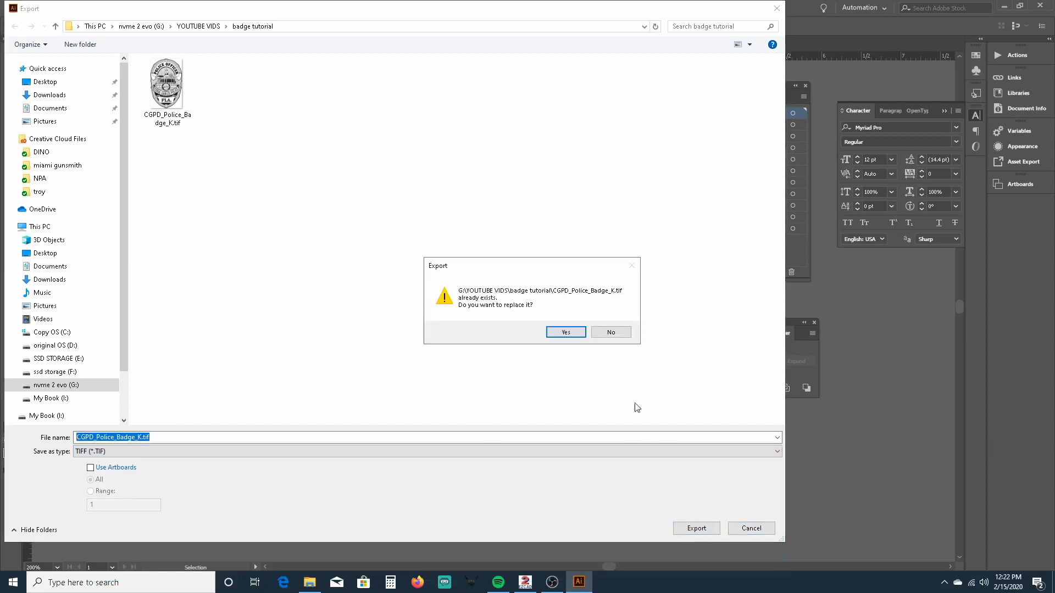
pyautogui.click(559, 333)
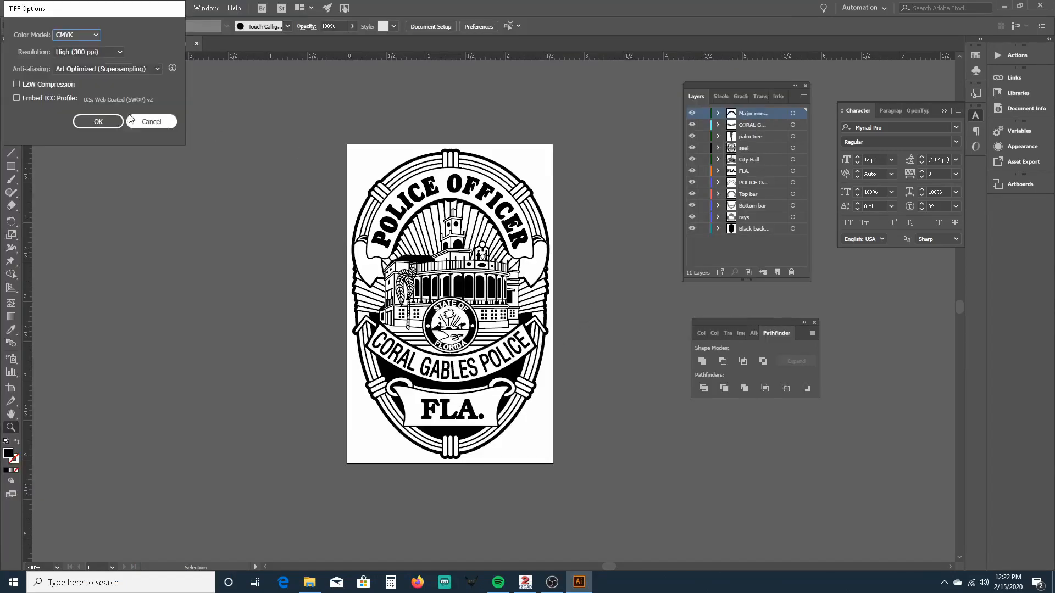
# Set the TIFF export to the Grayscale color model at High (300 ppi) resolution and complete it.
pyautogui.click(120, 51)
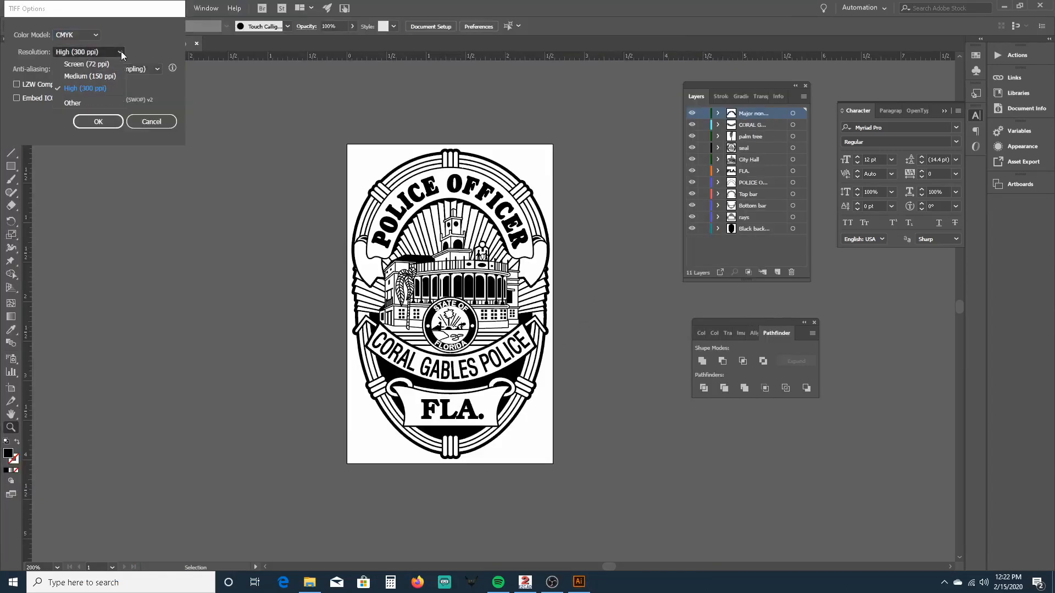
pyautogui.click(90, 90)
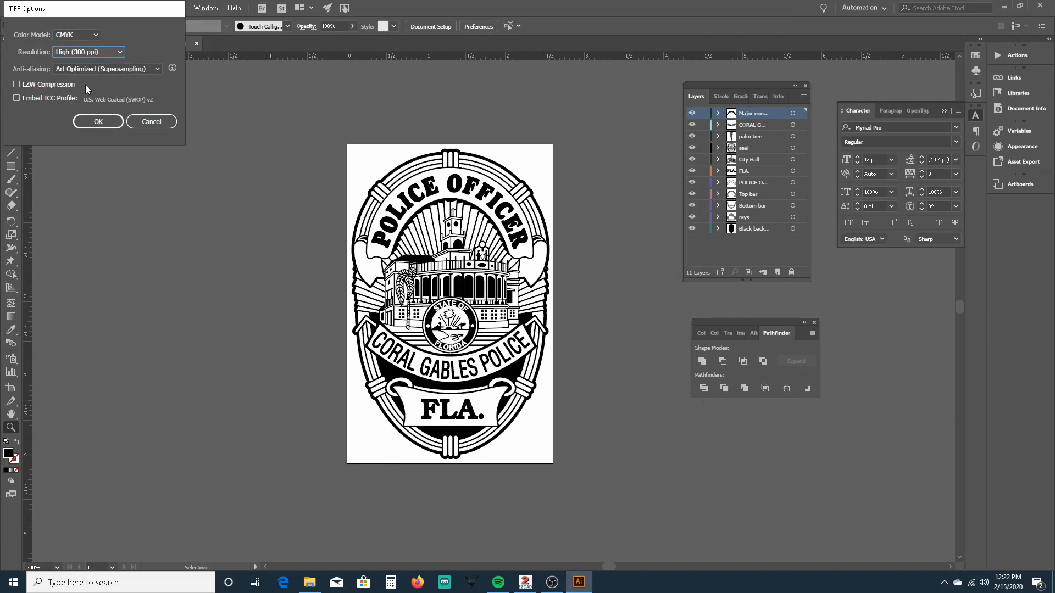
pyautogui.click(88, 33)
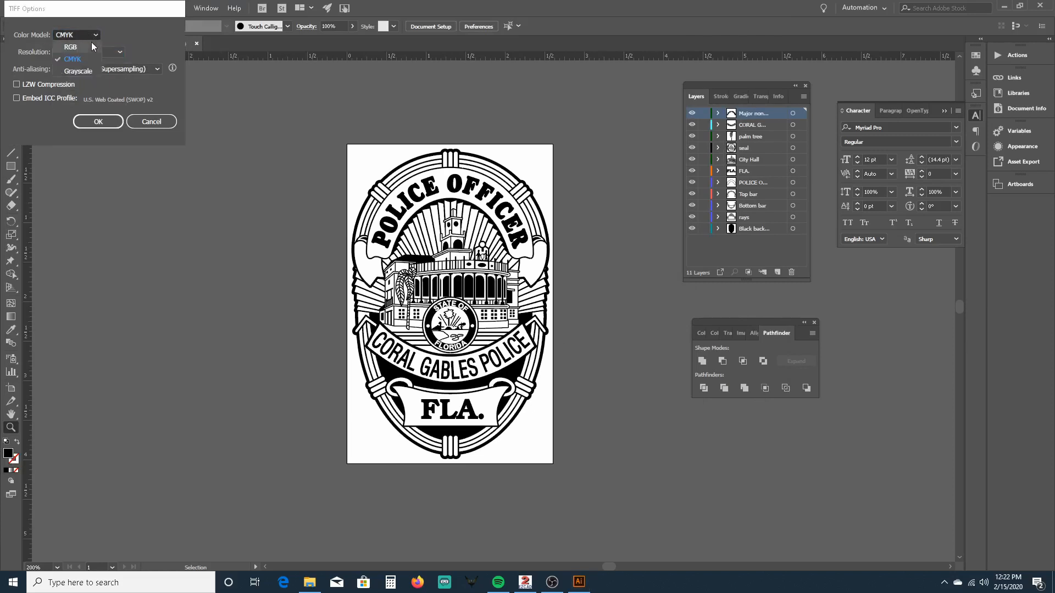
pyautogui.click(85, 70)
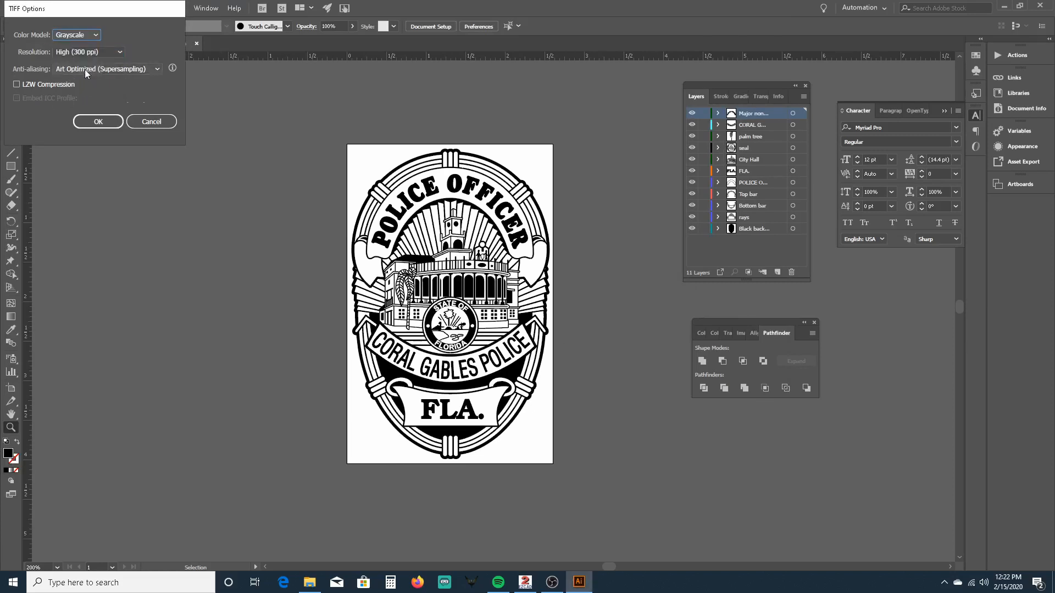
pyautogui.click(104, 124)
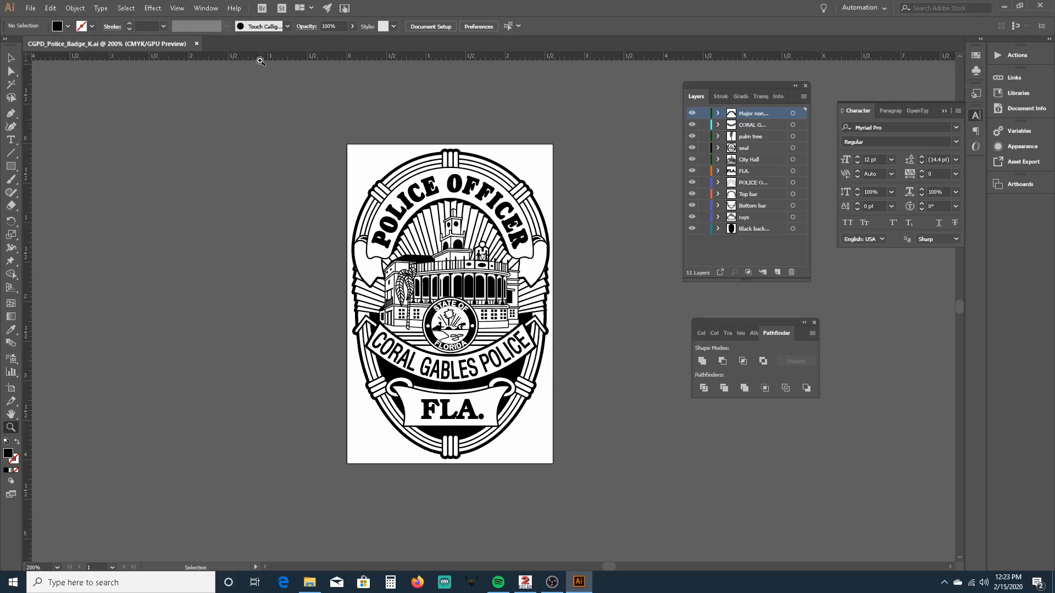
# Create a new 8.5 x 11 in Letter document and postpone the Illustrator update reminder.
pyautogui.click(27, 10)
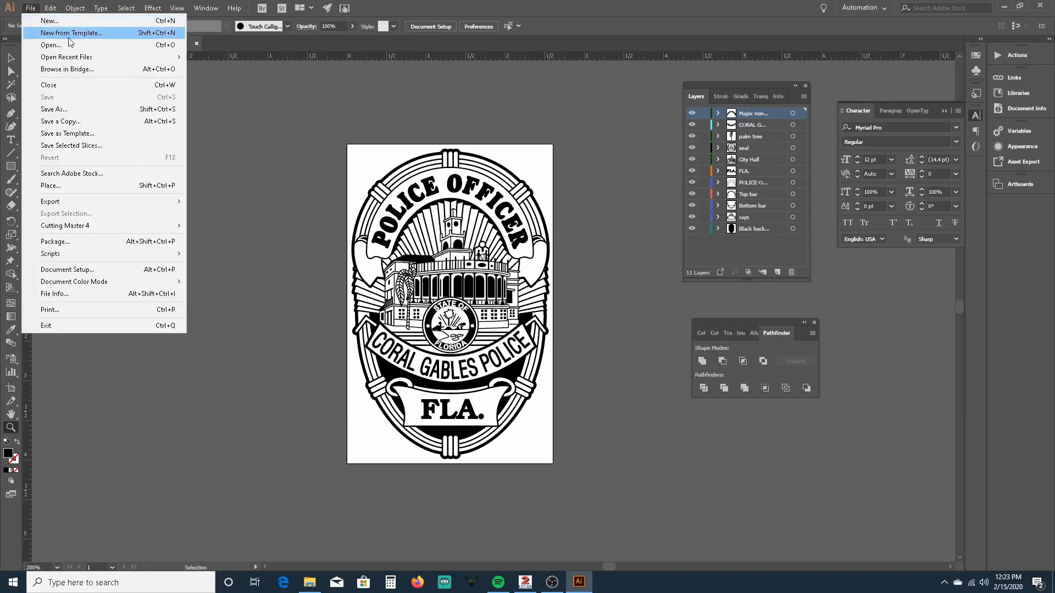
pyautogui.click(76, 23)
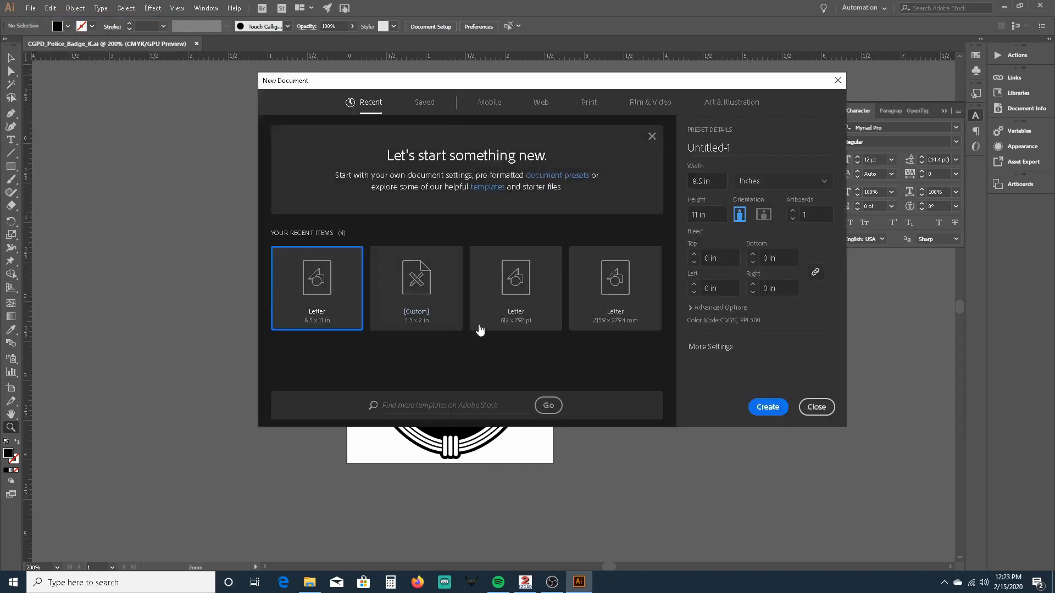
pyautogui.click(763, 413)
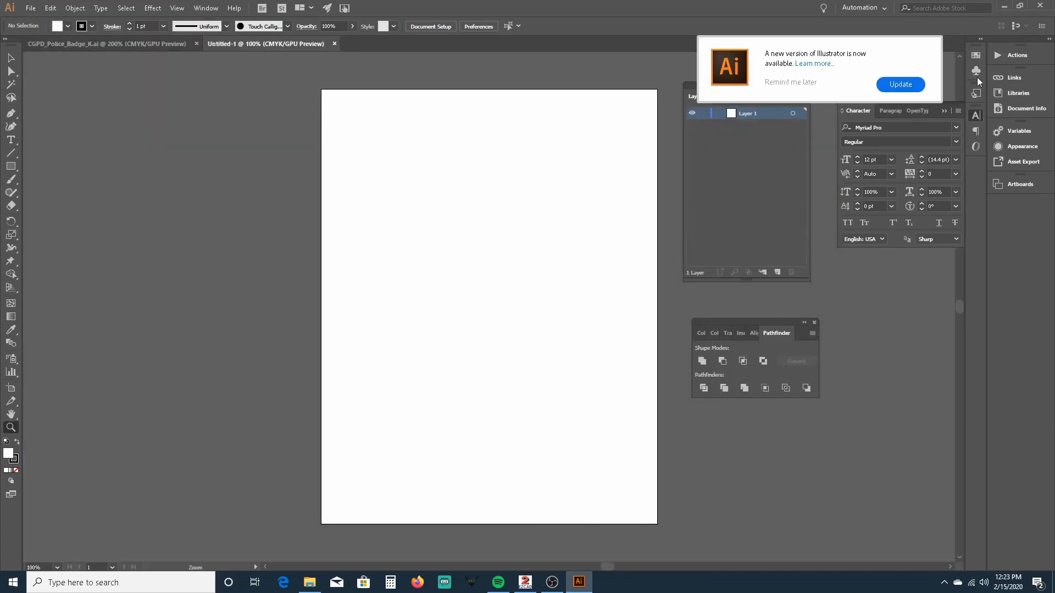
pyautogui.click(791, 85)
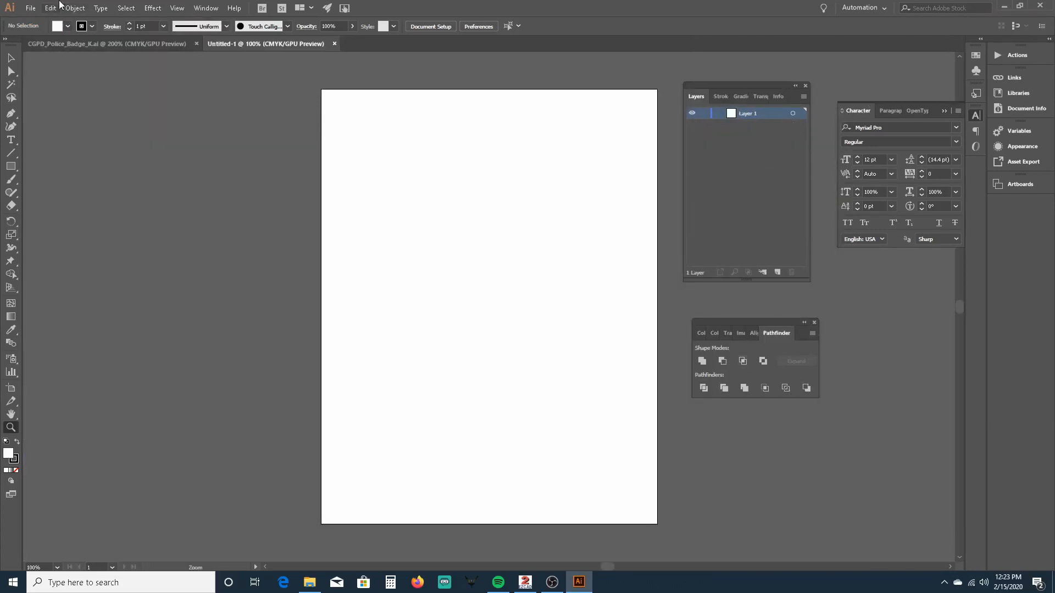
# Place CGPD_Police_Badge_K.tif as a linked image in the upper-left area of the new Letter artboard.
pyautogui.click(31, 7)
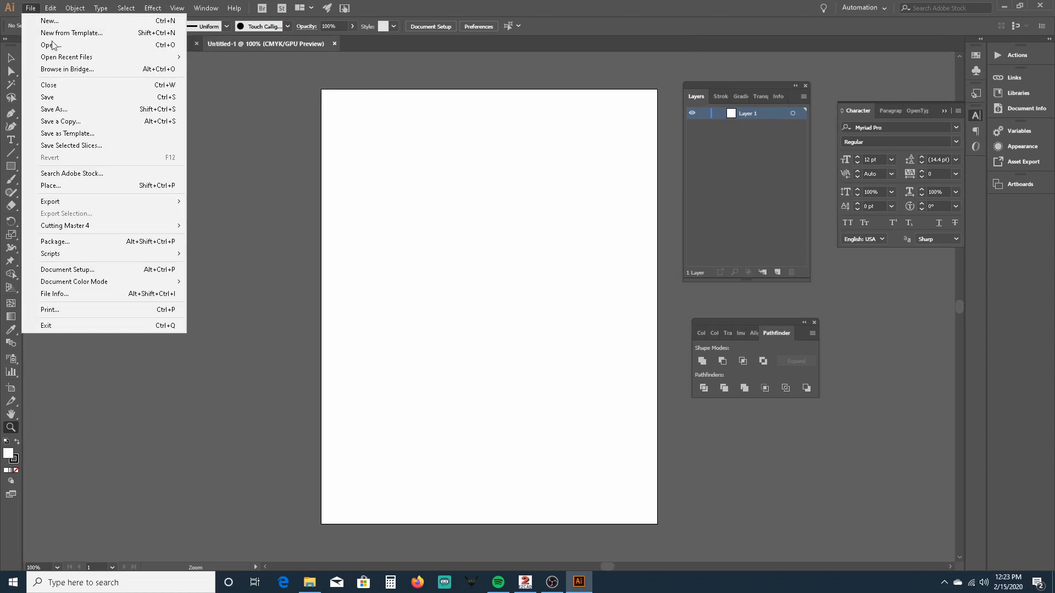
pyautogui.click(116, 183)
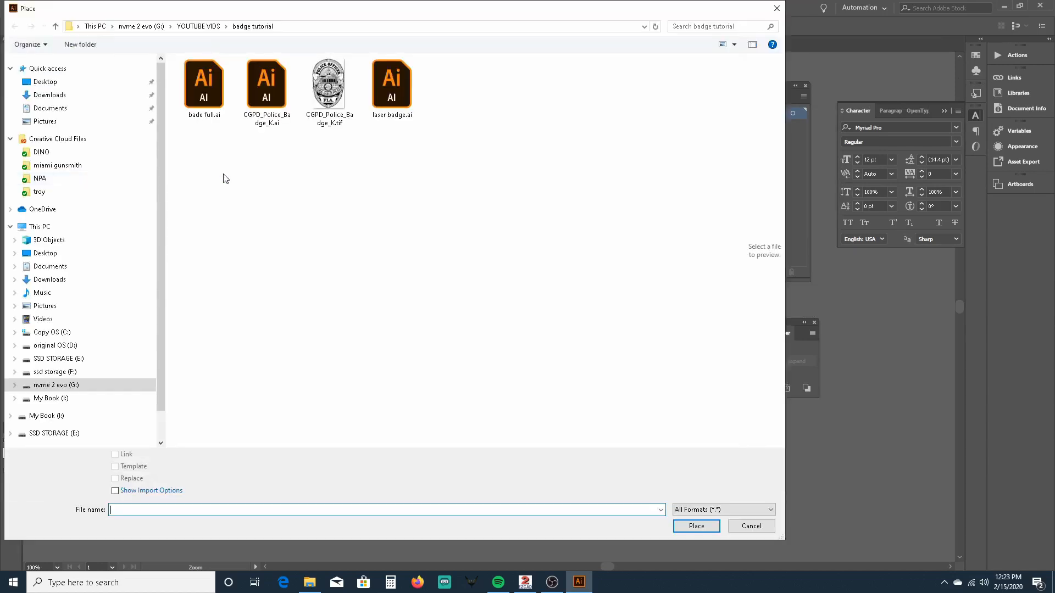
pyautogui.click(336, 96)
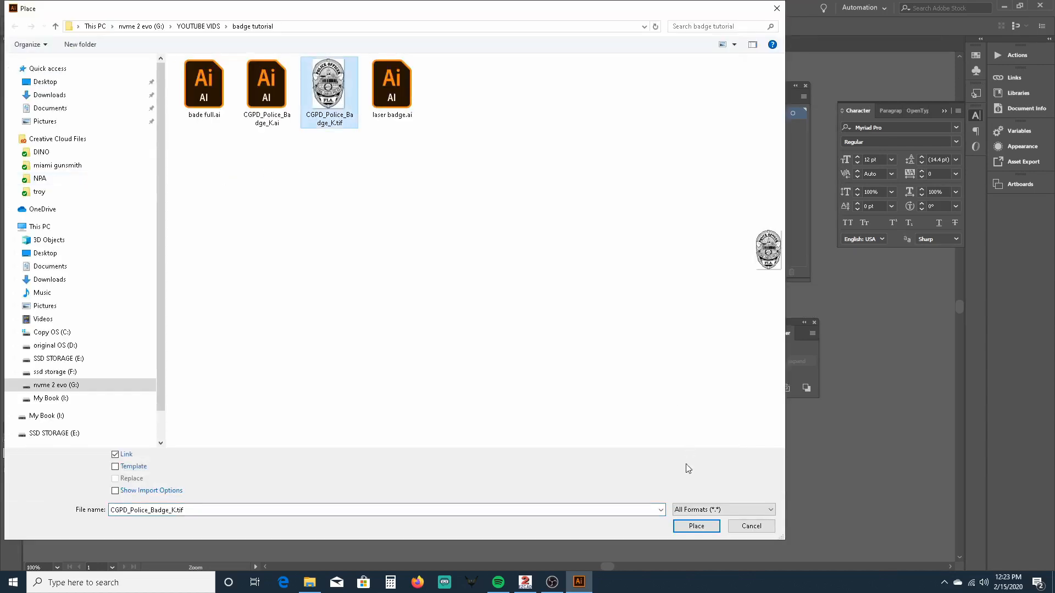
pyautogui.click(696, 526)
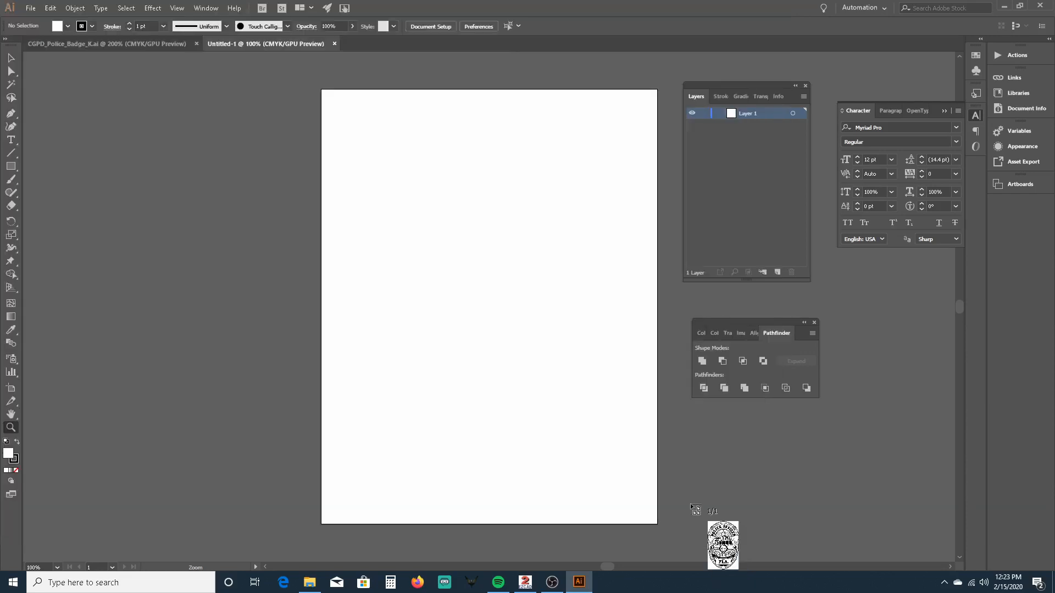
pyautogui.click(356, 135)
# Embed the placed badge TIFF, flattening its layers to a single image, and inspect its edges up close.
pyautogui.press('z')
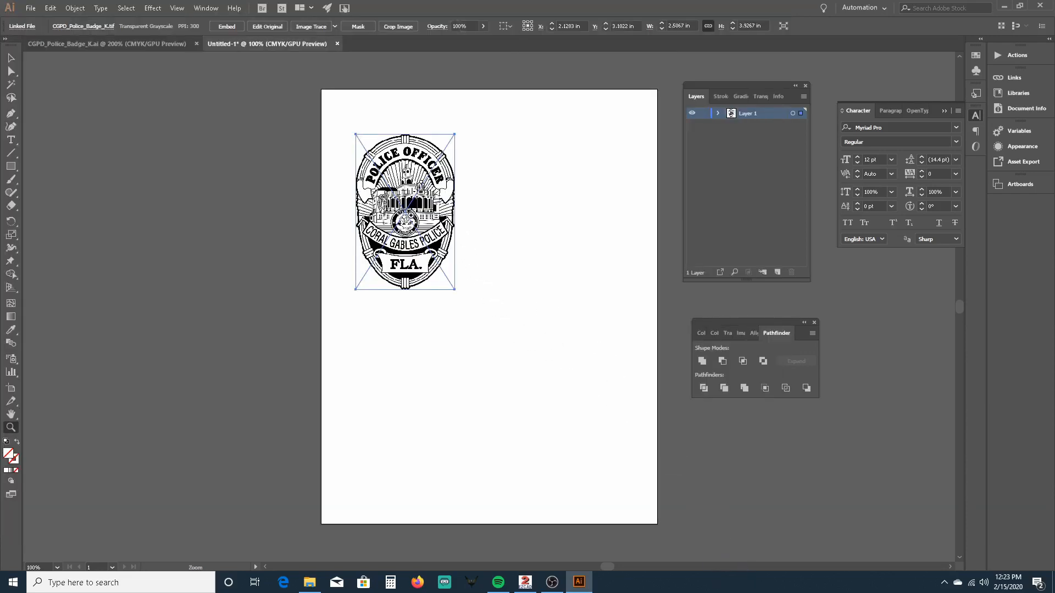
pyautogui.click(388, 201)
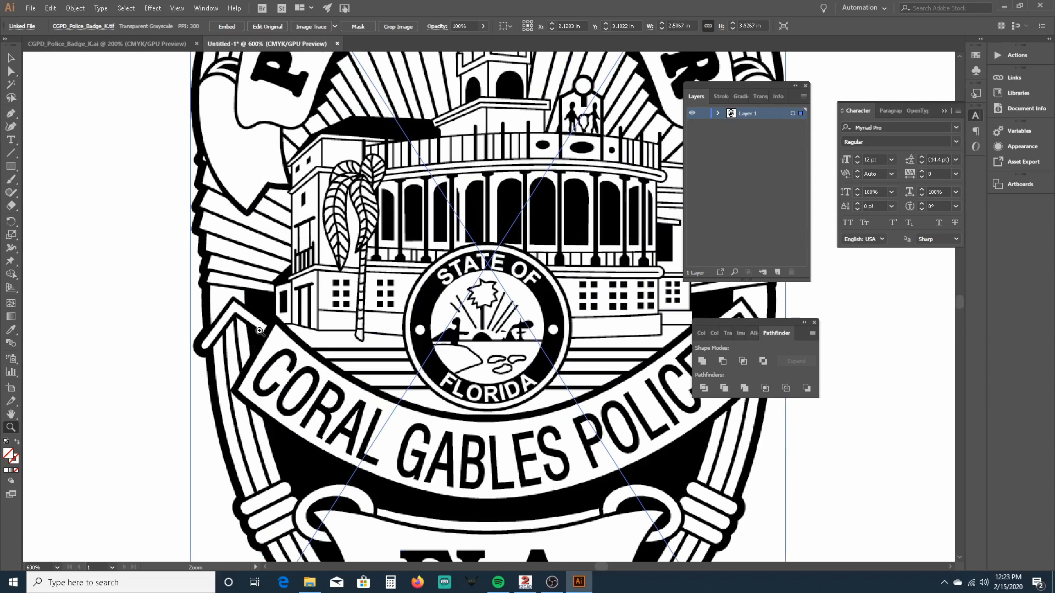
pyautogui.click(226, 27)
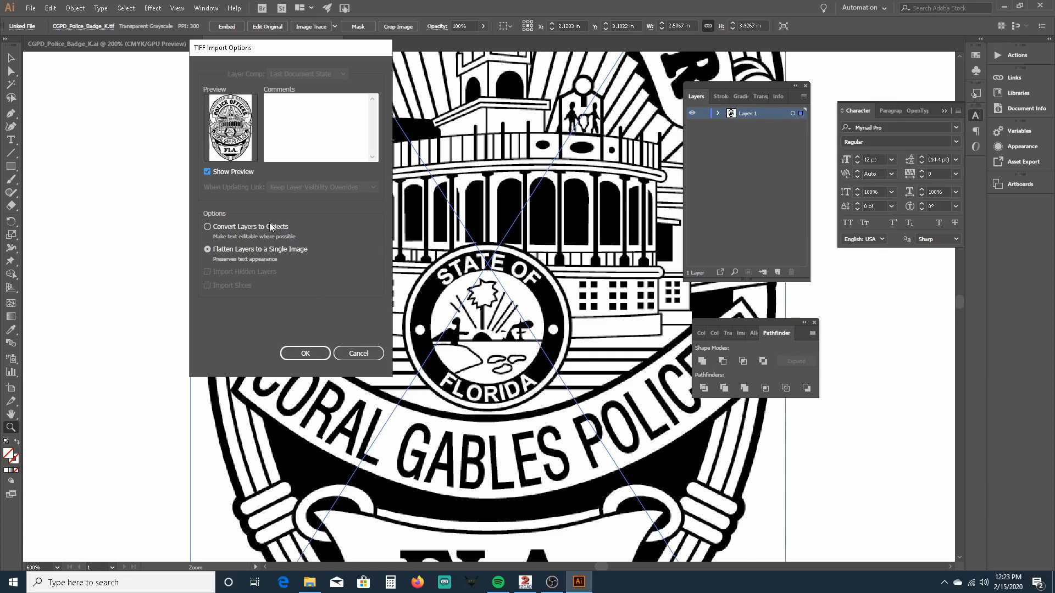
pyautogui.click(305, 354)
pyautogui.scroll(5, 412, 336)
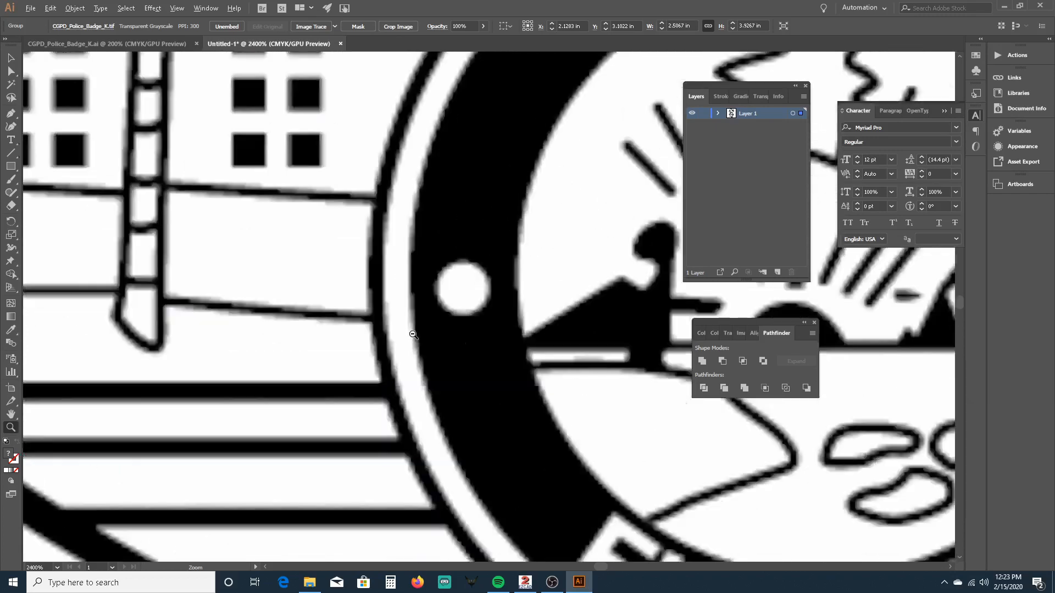
pyautogui.scroll(5, 423, 316)
pyautogui.scroll(-10, 473, 206)
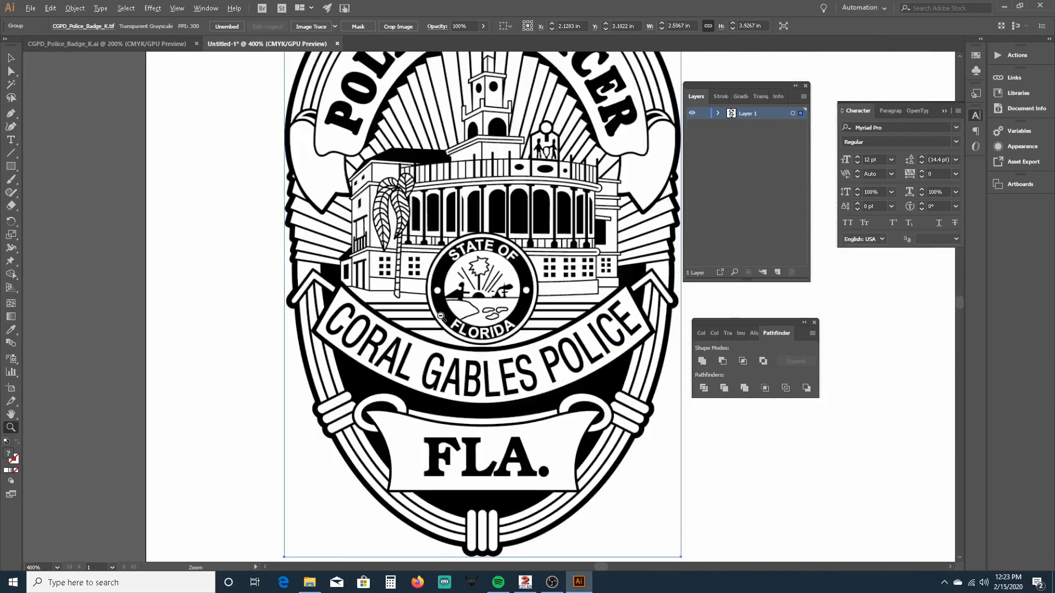
pyautogui.scroll(-2, 441, 316)
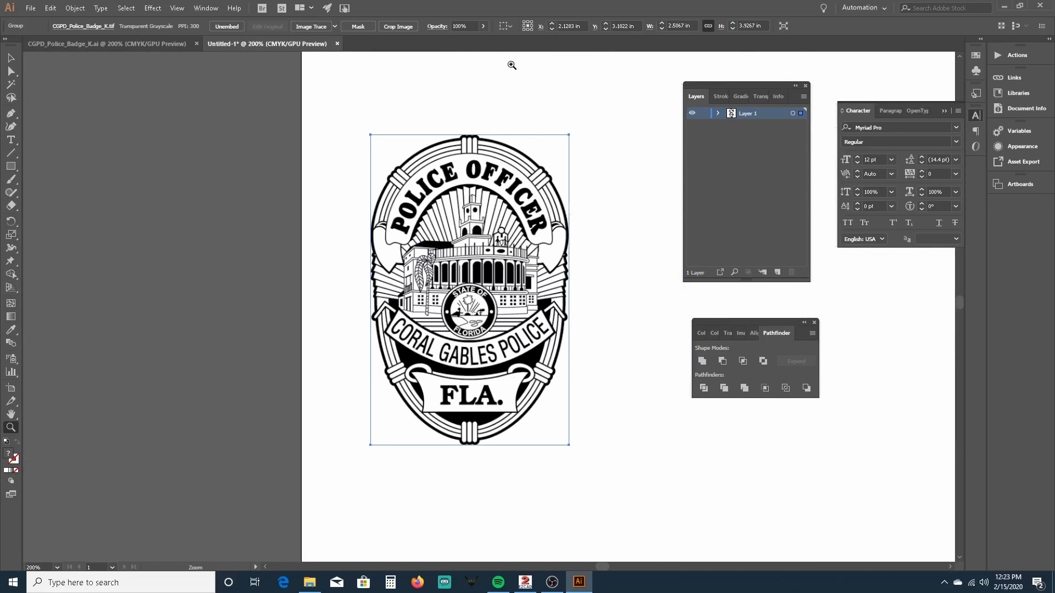
# Select the embedded badge image and apply Image Trace with the default settings.
pyautogui.click(9, 60)
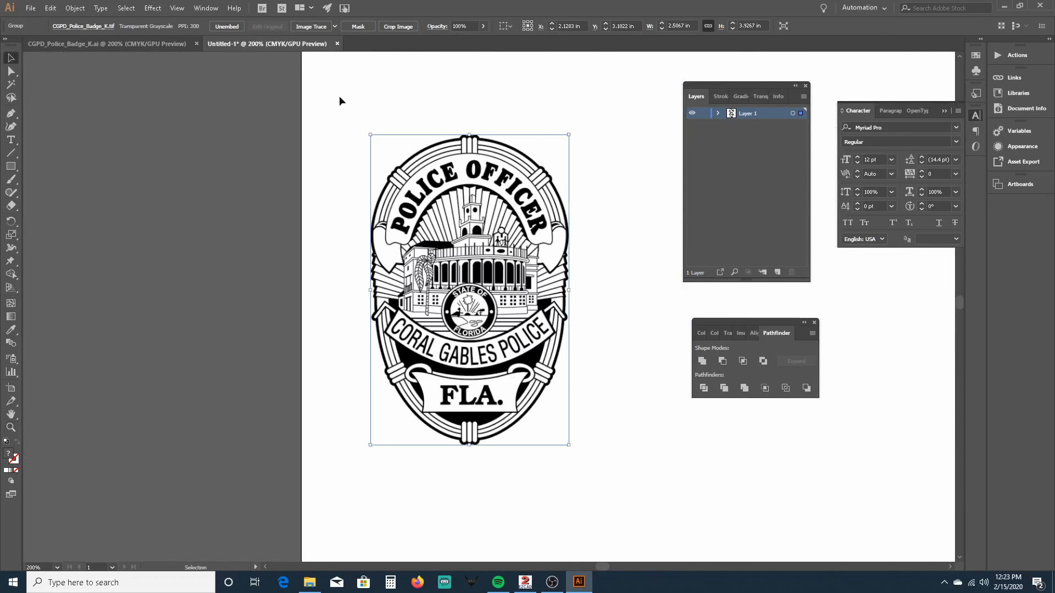
pyautogui.click(417, 81)
pyautogui.click(455, 147)
pyautogui.click(305, 26)
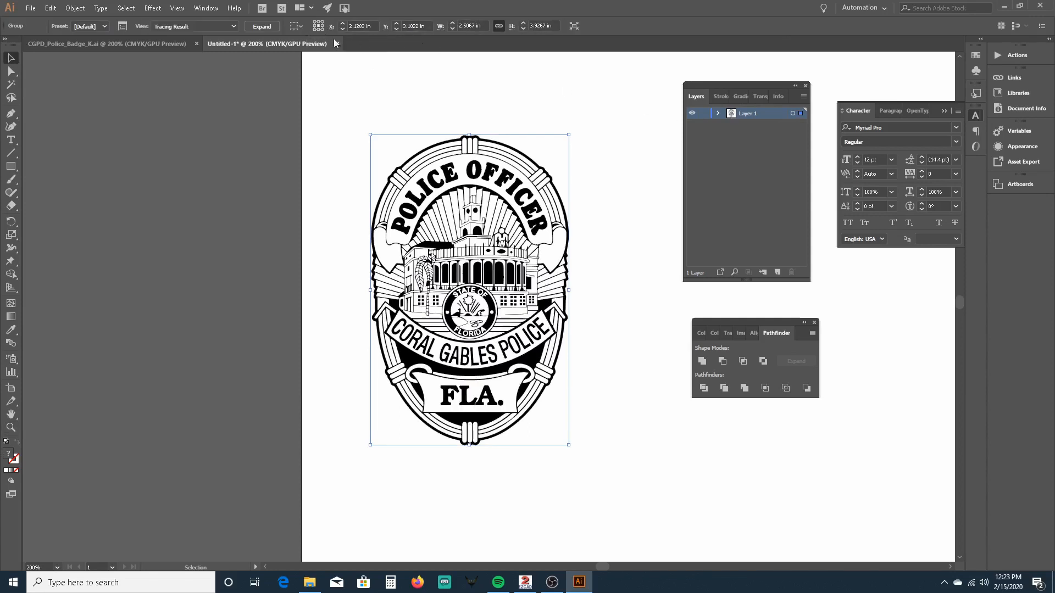
# Open the detailed Image Trace settings with the advanced options and enable Ignore White for the badge trace.
pyautogui.click(121, 28)
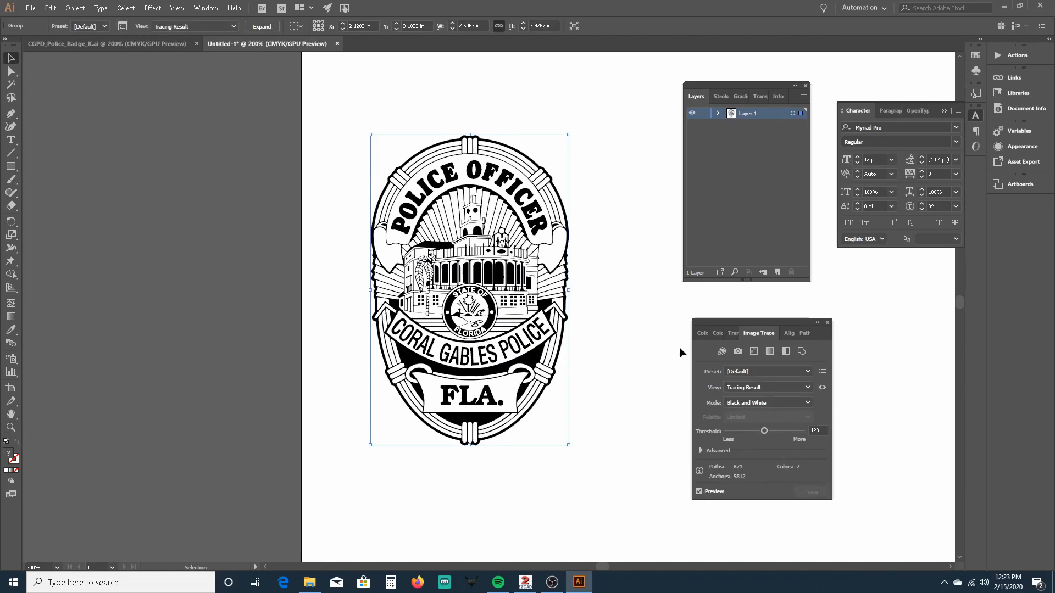
pyautogui.moveTo(746, 319); pyautogui.dragTo(724, 284)
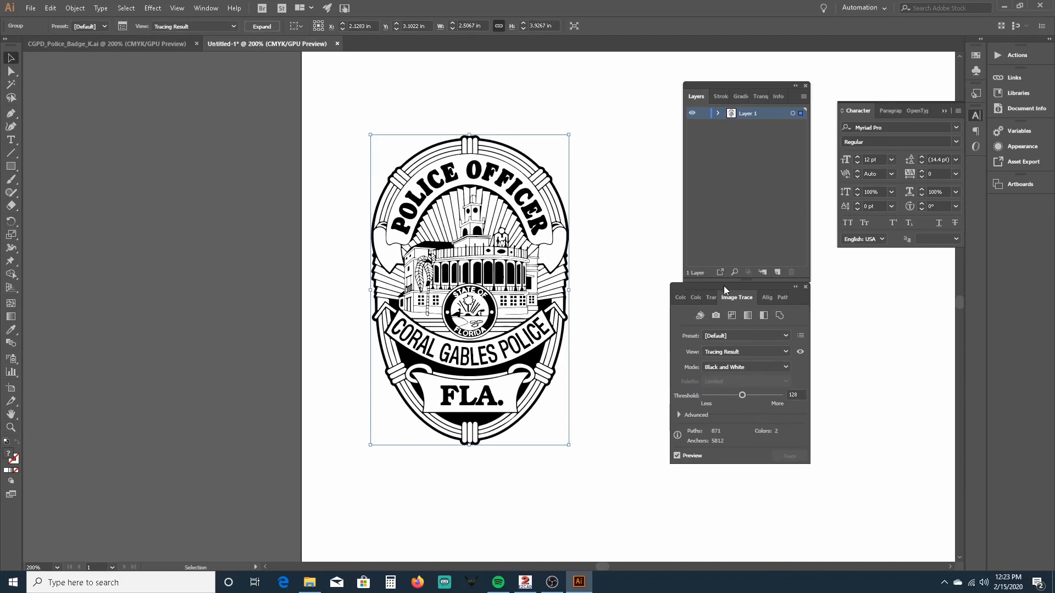
pyautogui.click(679, 415)
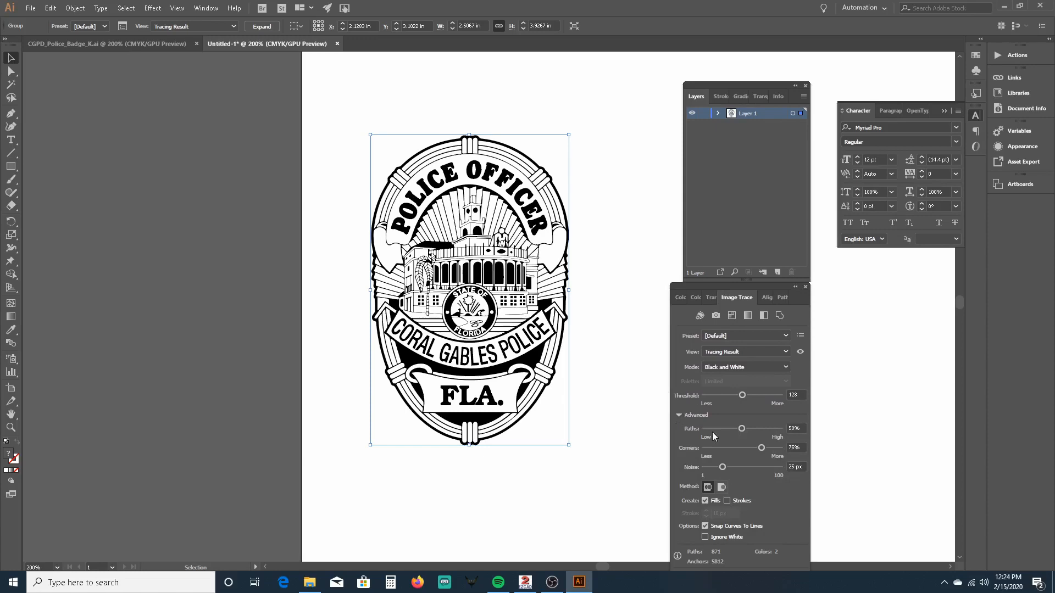
pyautogui.click(705, 538)
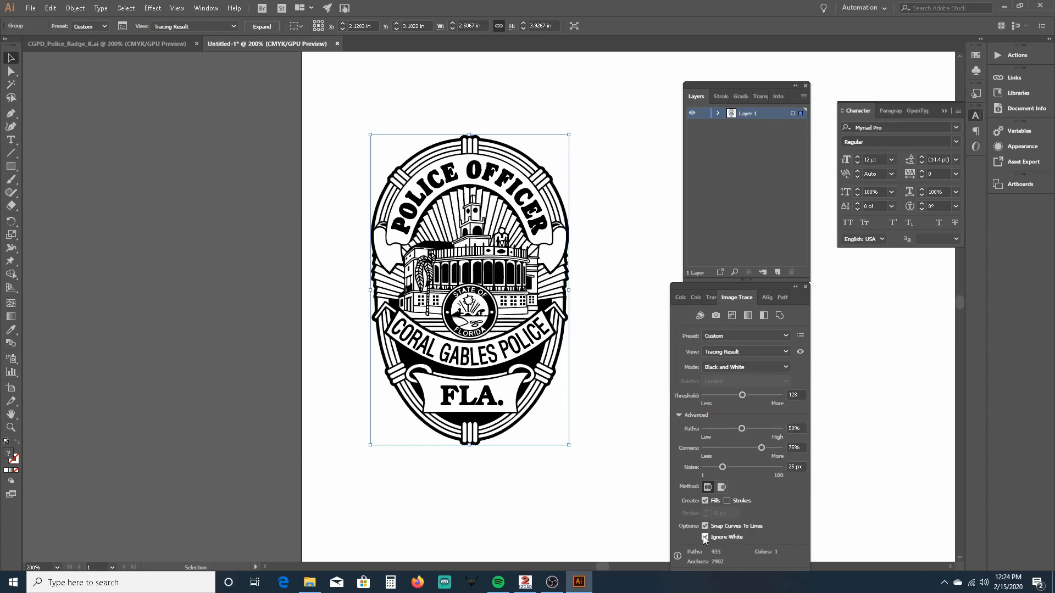
# Check the traced seal and lettering up close, then set the trace view to Tracing Result with Outlines.
pyautogui.scroll(3, 479, 302)
pyautogui.scroll(-1, 479, 300)
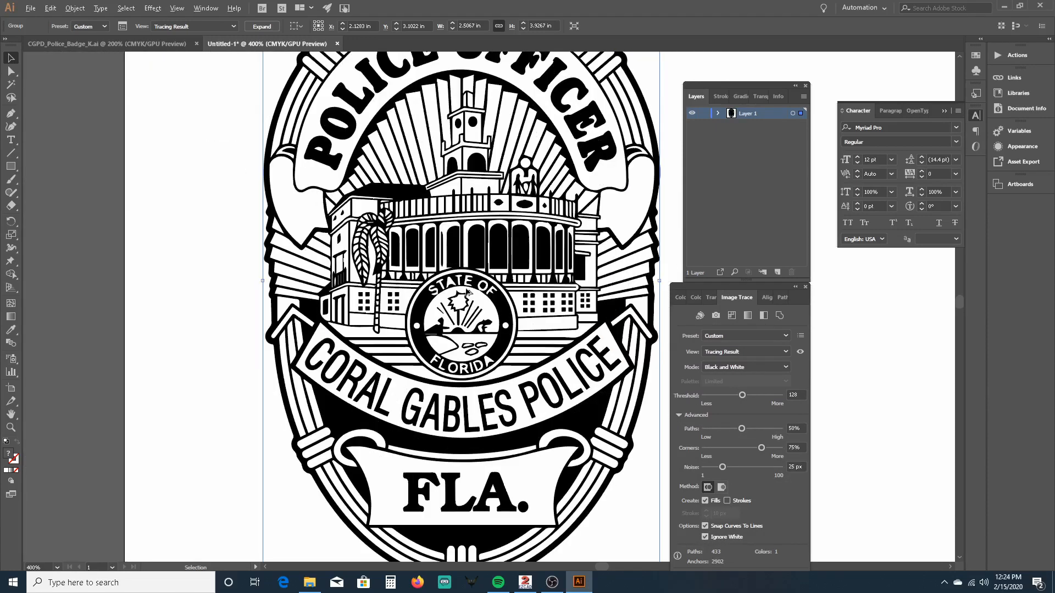
pyautogui.scroll(1, 475, 295)
pyautogui.scroll(3, 474, 296)
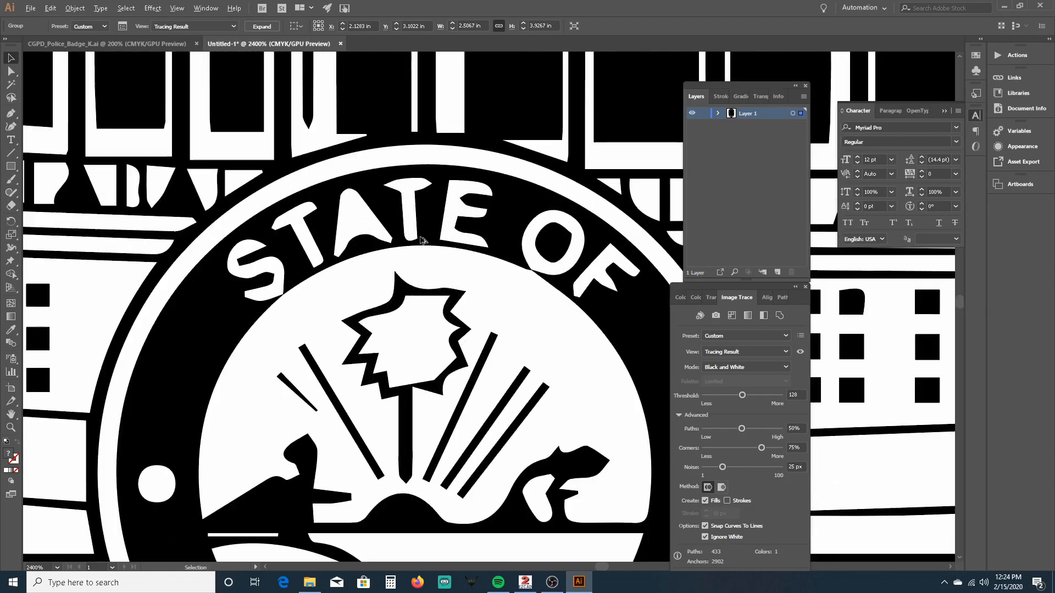
pyautogui.scroll(-4, 453, 297)
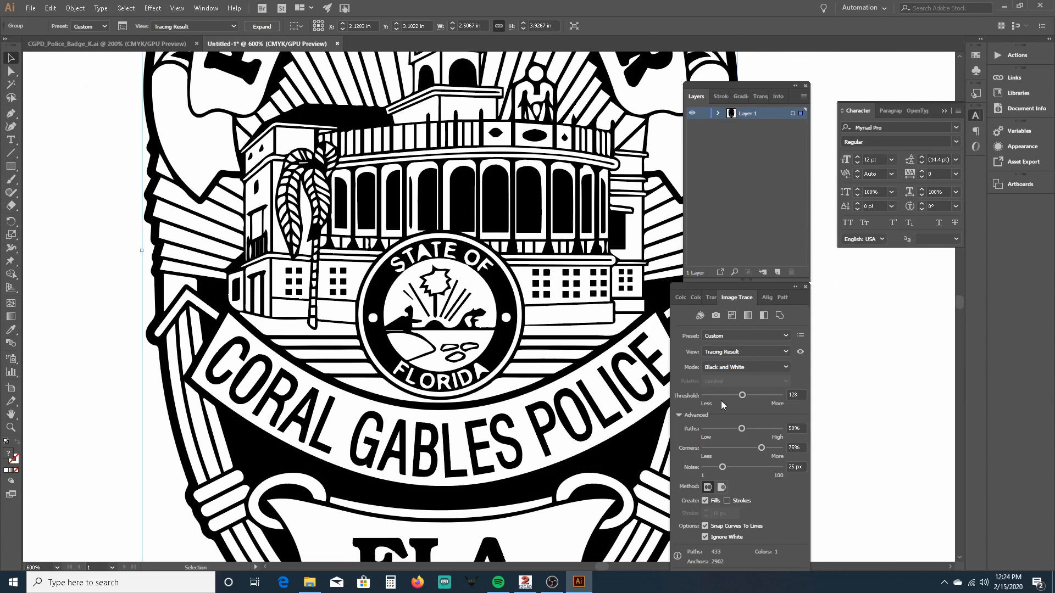
pyautogui.click(741, 350)
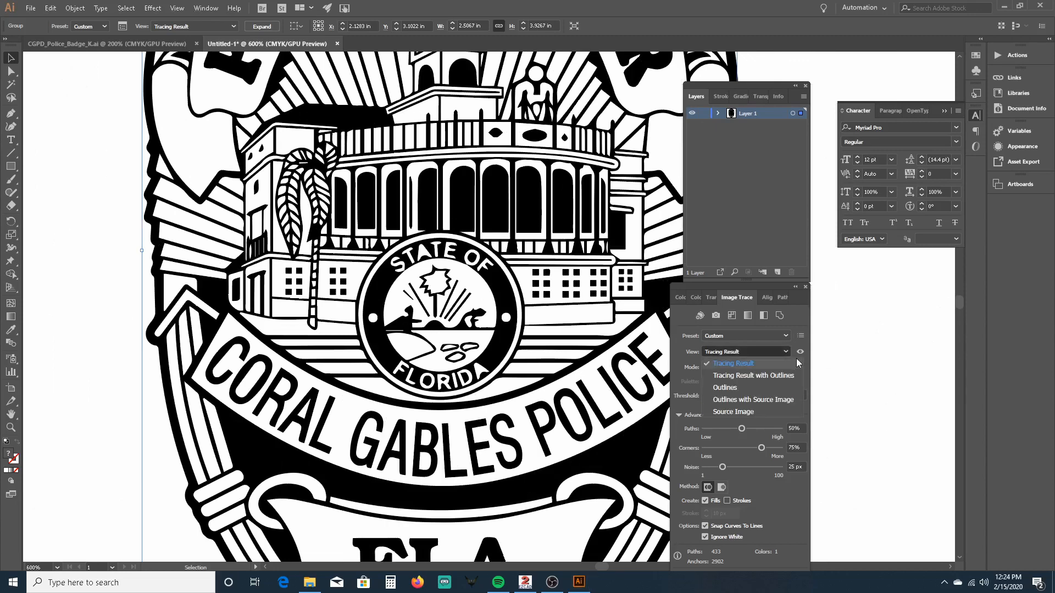
pyautogui.click(756, 375)
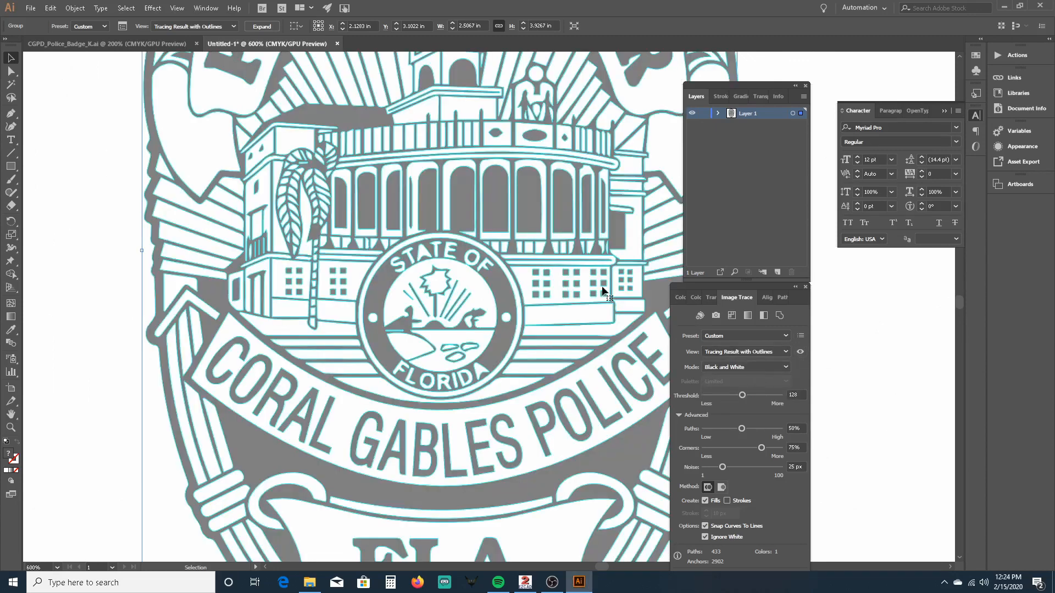
# Examine the traced outlines around the building tower, the lettering and the State of Florida seal.
pyautogui.scroll(5, 502, 208)
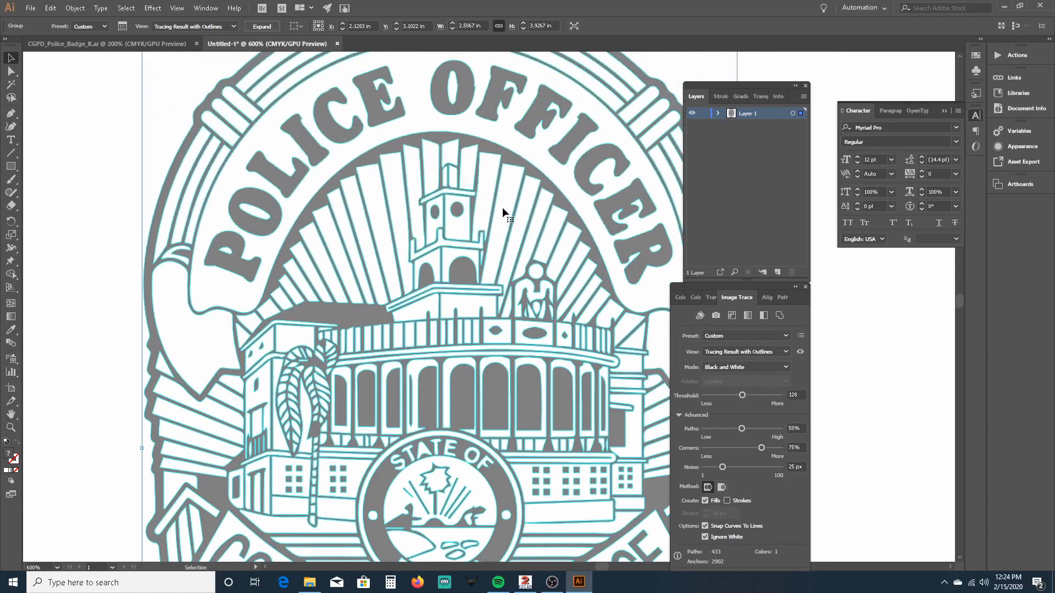
pyautogui.scroll(8, 438, 238)
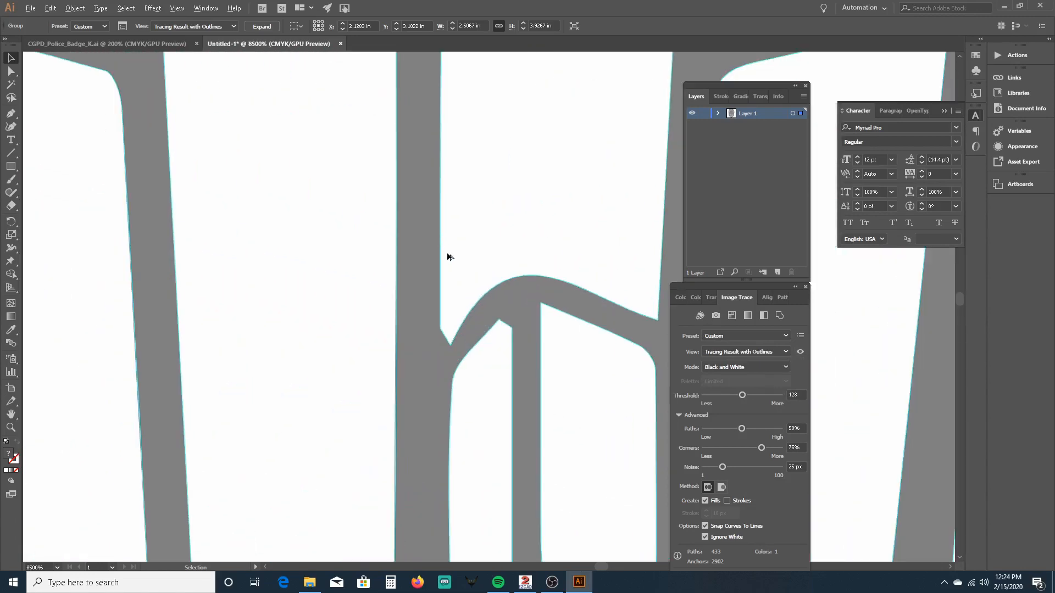
pyautogui.scroll(-8, 445, 242)
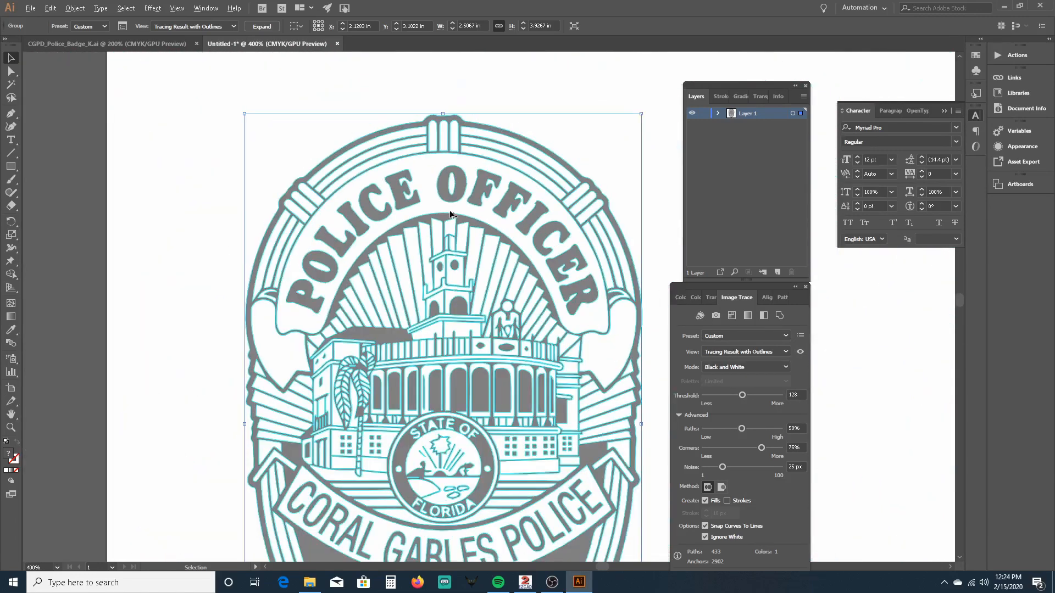
pyautogui.scroll(-3, 457, 345)
pyautogui.scroll(4, 464, 343)
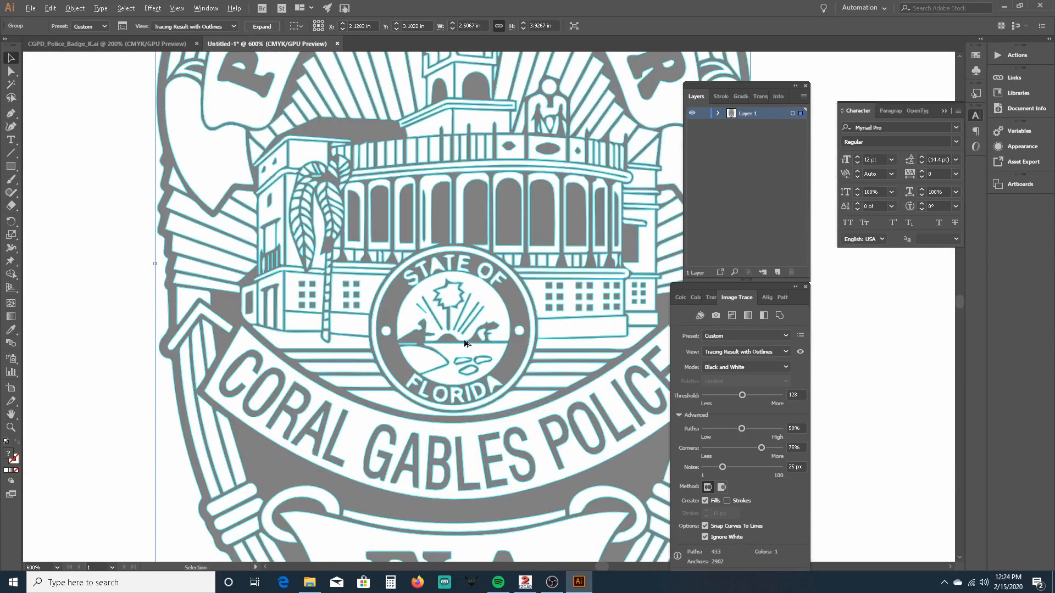
pyautogui.scroll(1, 464, 344)
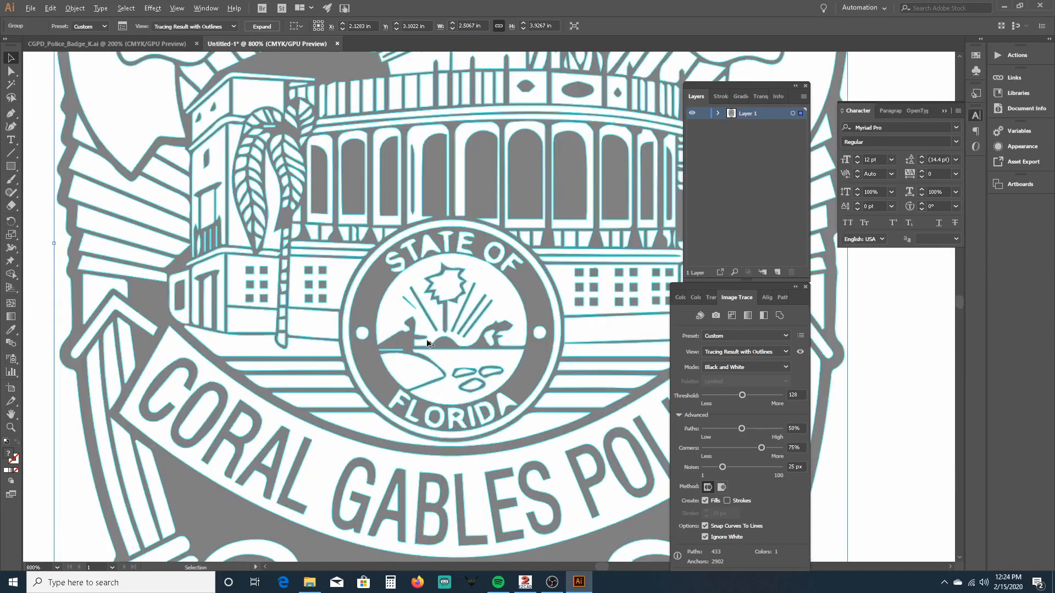
pyautogui.scroll(-2, 427, 343)
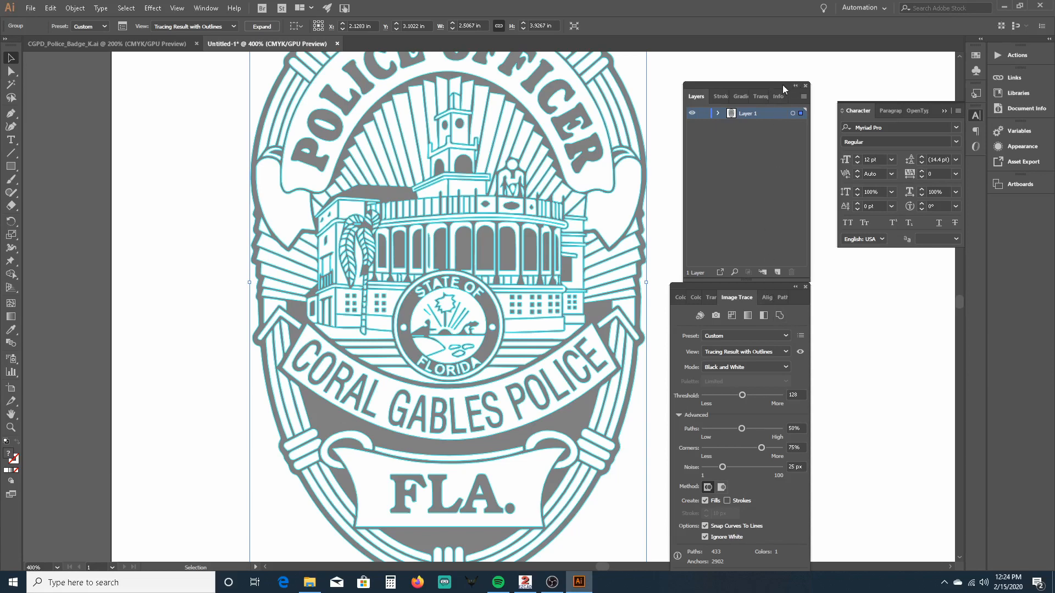
# Move the Layers and Image Trace panels clear of the badge and enlarge the building and seal area.
pyautogui.moveTo(774, 83); pyautogui.dragTo(1034, 235)
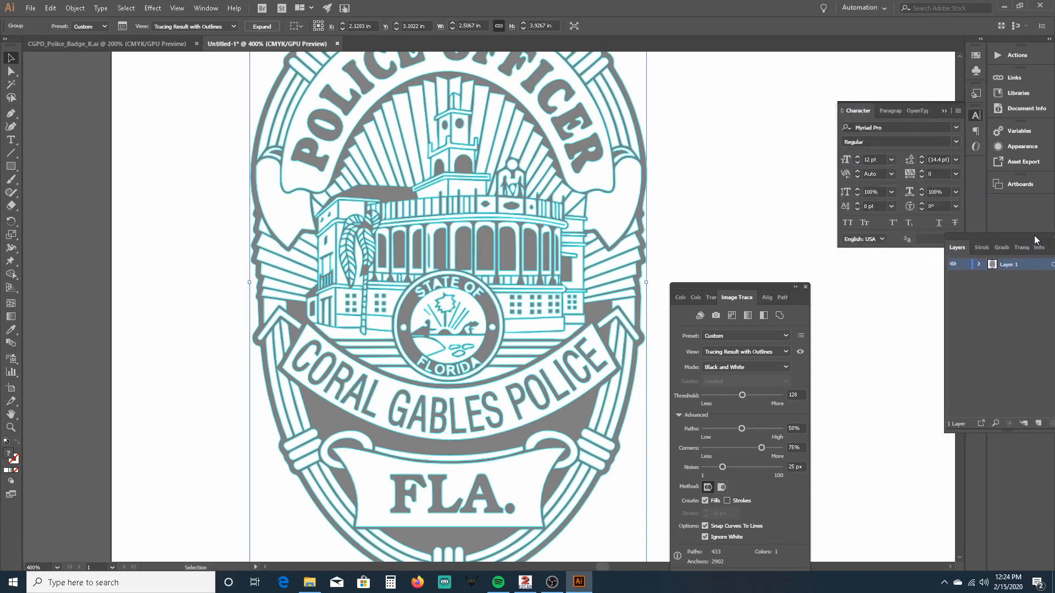
pyautogui.moveTo(759, 284); pyautogui.dragTo(782, 103)
pyautogui.scroll(1, 520, 217)
pyautogui.scroll(2, 521, 217)
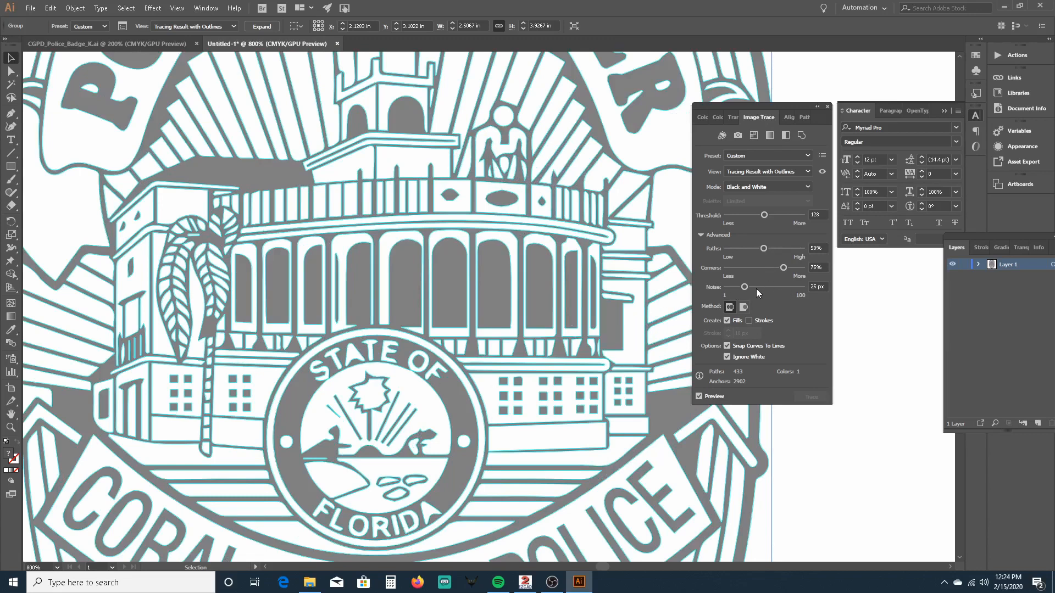
# Try Noise values of 85 px, 24 px and 28 px on the badge trace.
pyautogui.moveTo(744, 288); pyautogui.dragTo(758, 289)
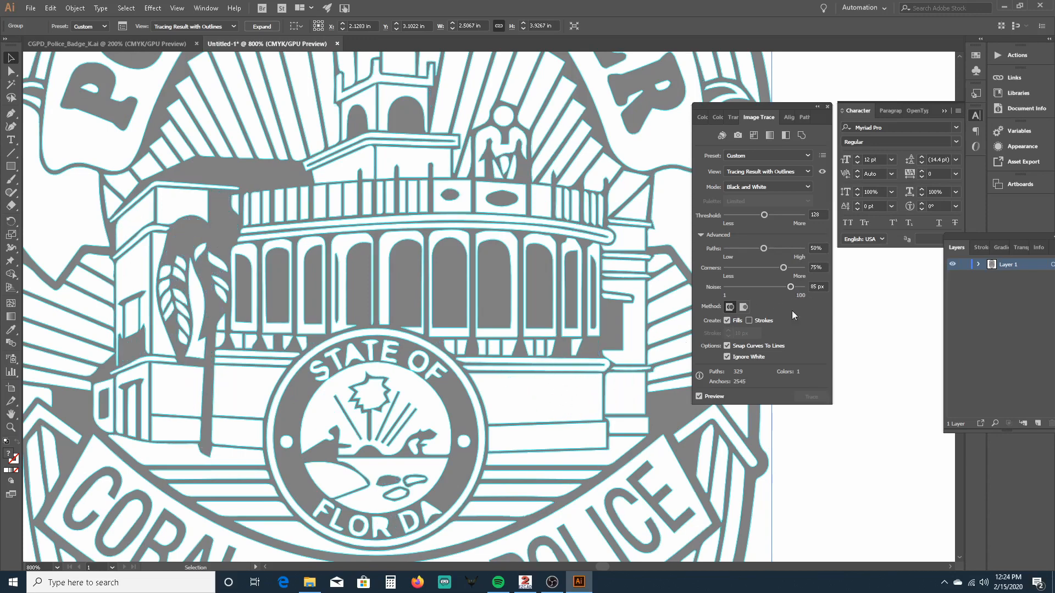
pyautogui.moveTo(790, 286); pyautogui.dragTo(717, 285)
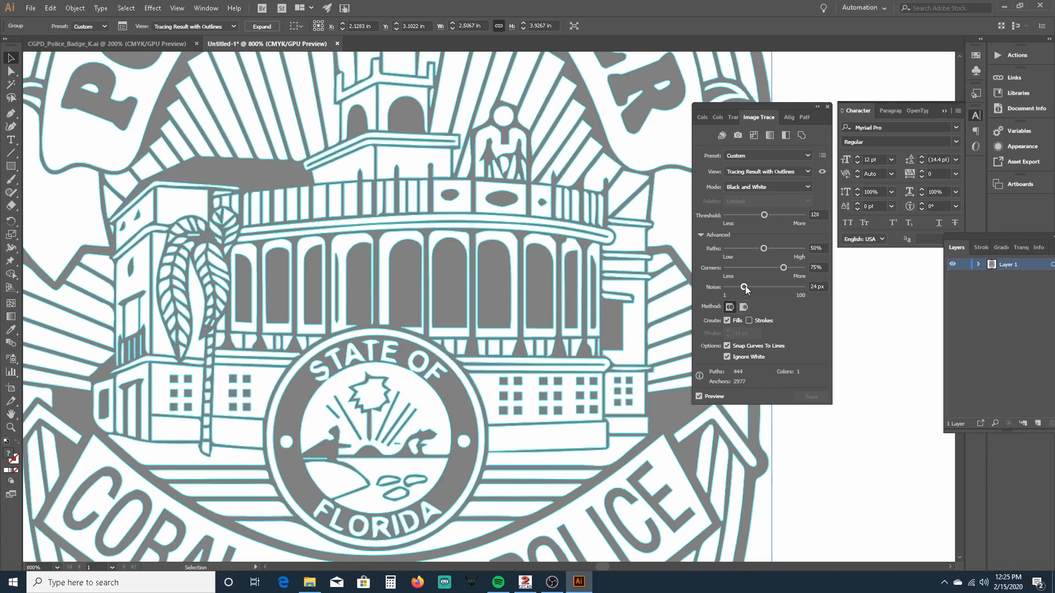
pyautogui.moveTo(745, 286); pyautogui.dragTo(750, 286)
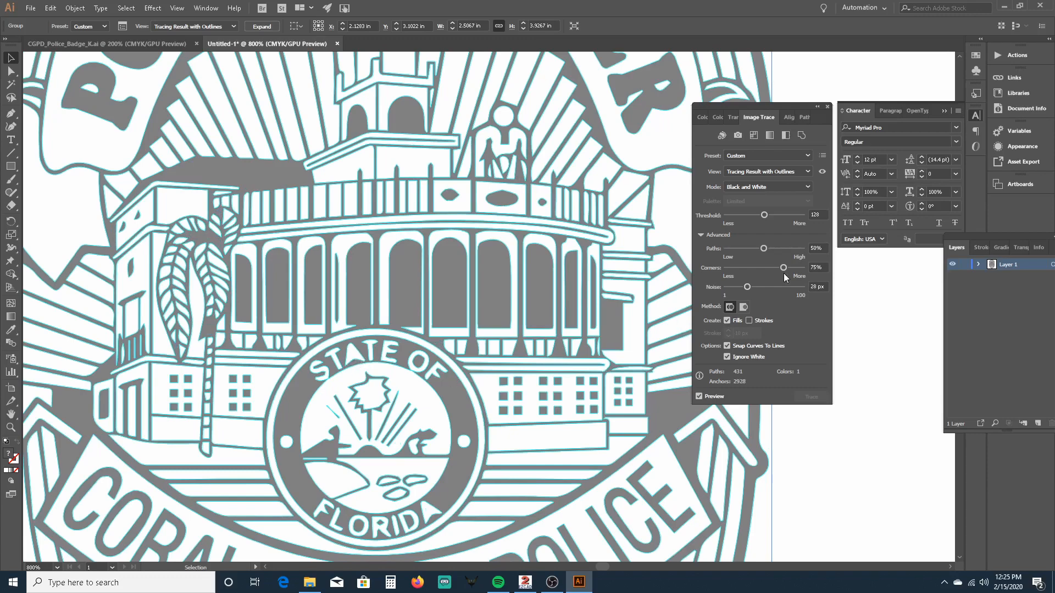
# Set the badge trace's Noise to 1 px and Paths to 92%, checking the upper part of the artwork.
pyautogui.moveTo(746, 285); pyautogui.dragTo(719, 283)
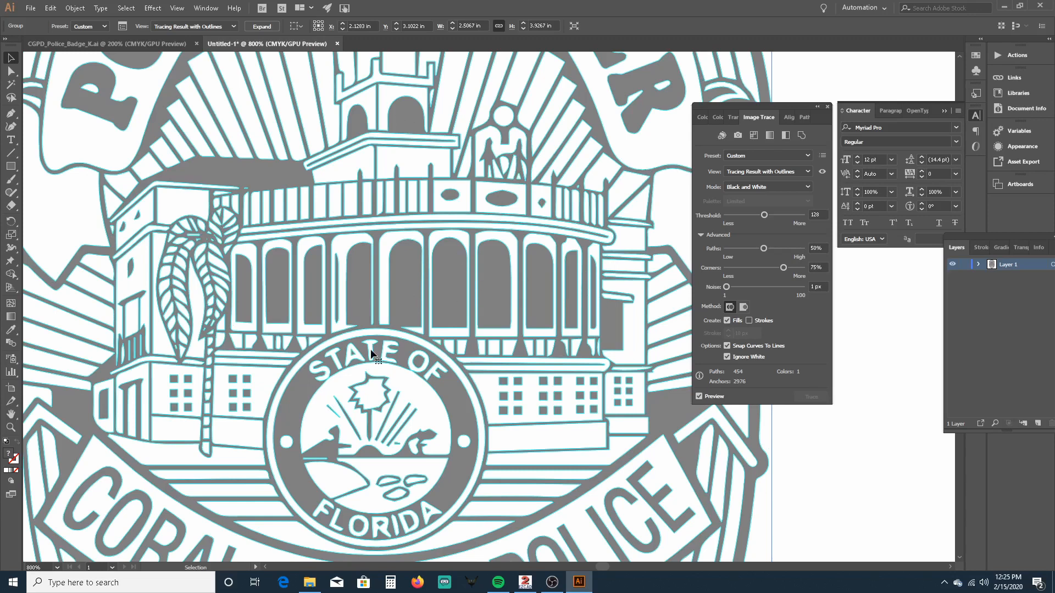
pyautogui.scroll(5, 653, 268)
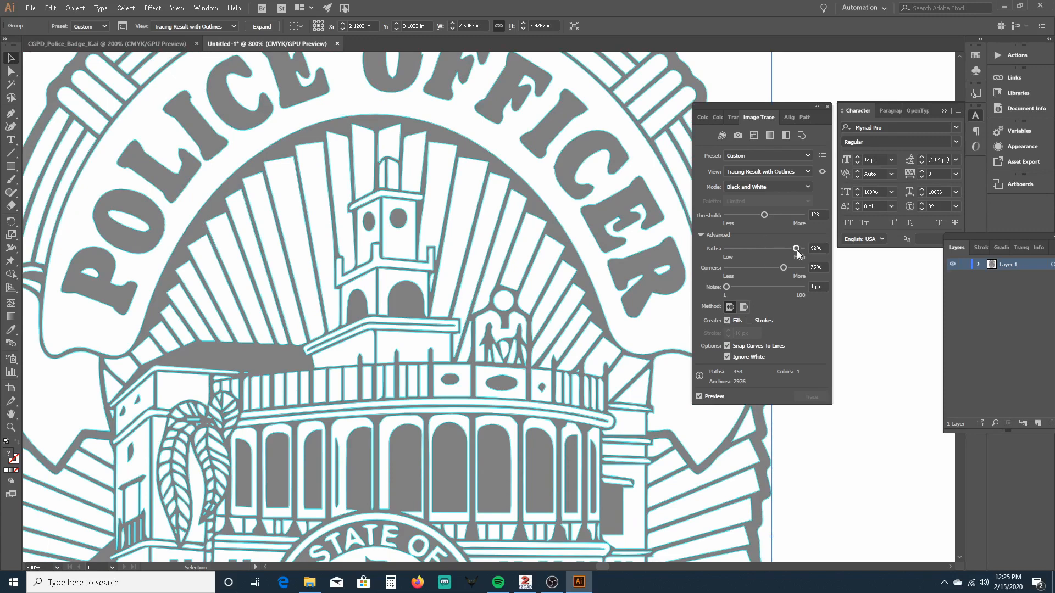
pyautogui.scroll(-5, 391, 335)
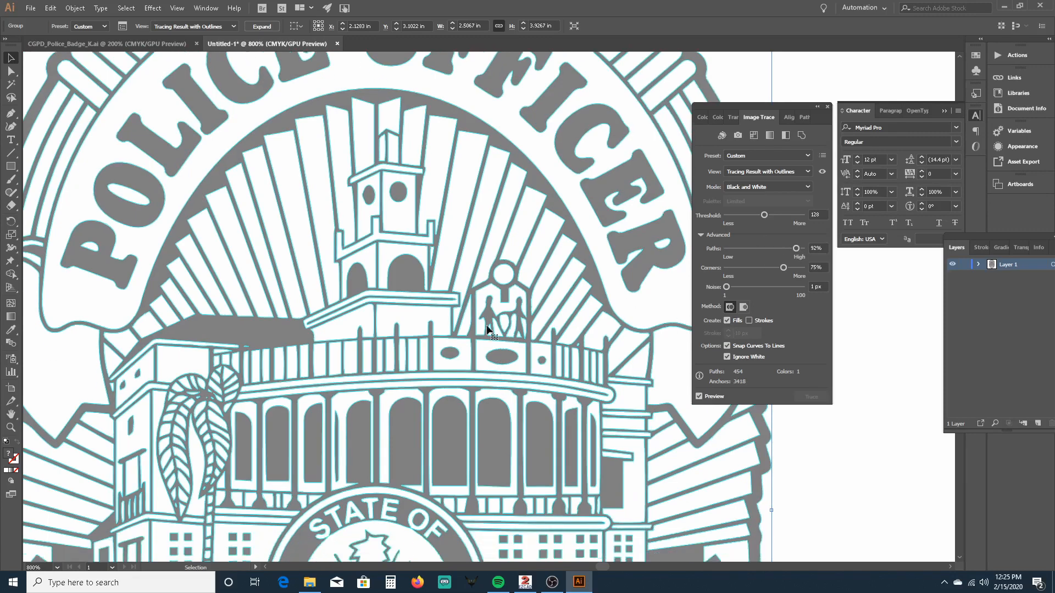
# Try a Threshold of 36 on the badge trace and settle on 115, comparing the outlines of the building's balcony railing.
pyautogui.scroll(-3, 393, 335)
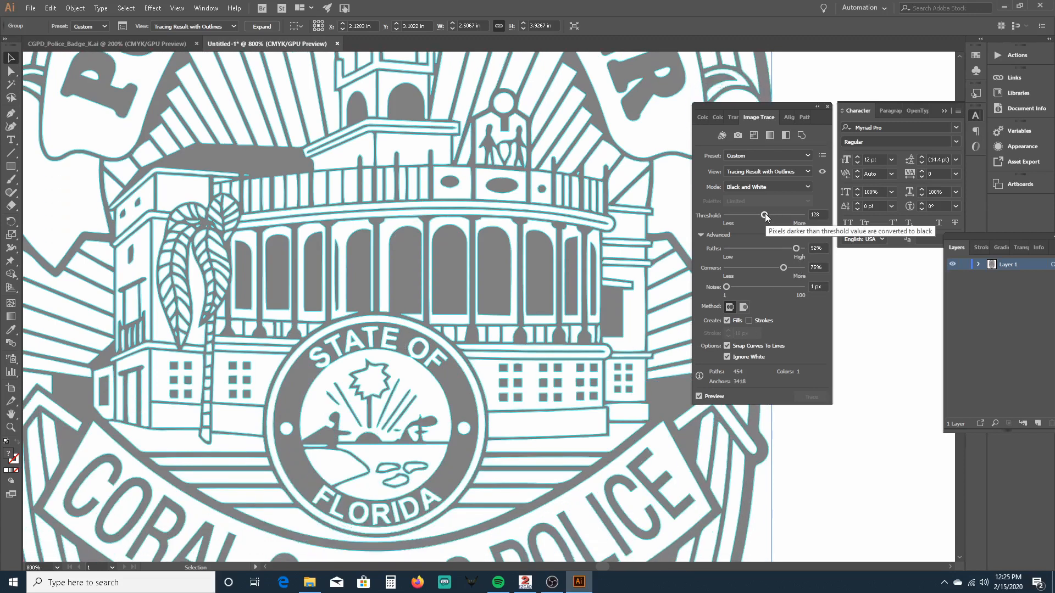
pyautogui.moveTo(765, 216); pyautogui.dragTo(738, 216)
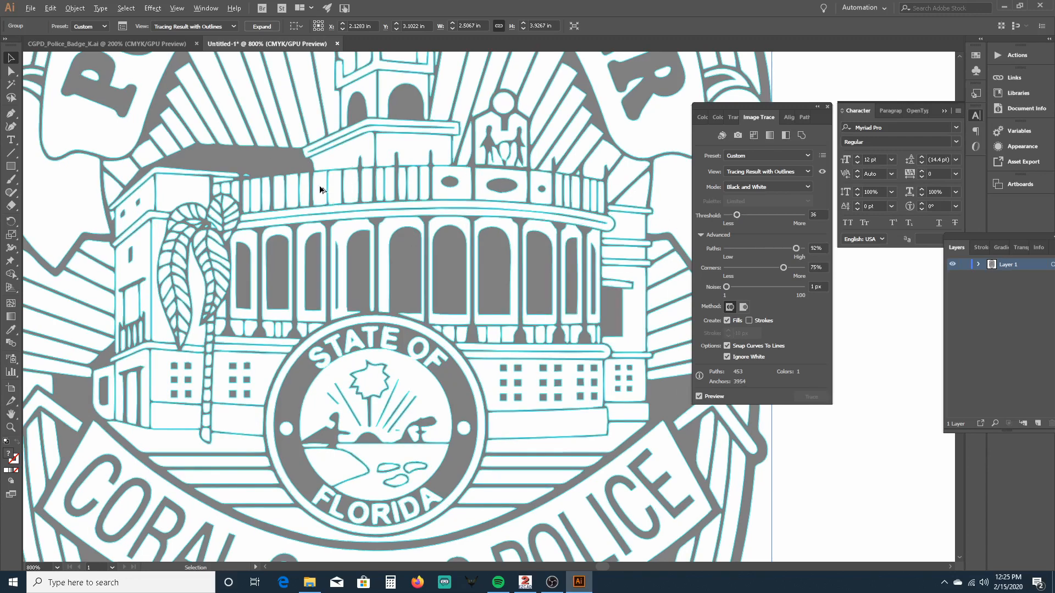
pyautogui.scroll(4, 320, 190)
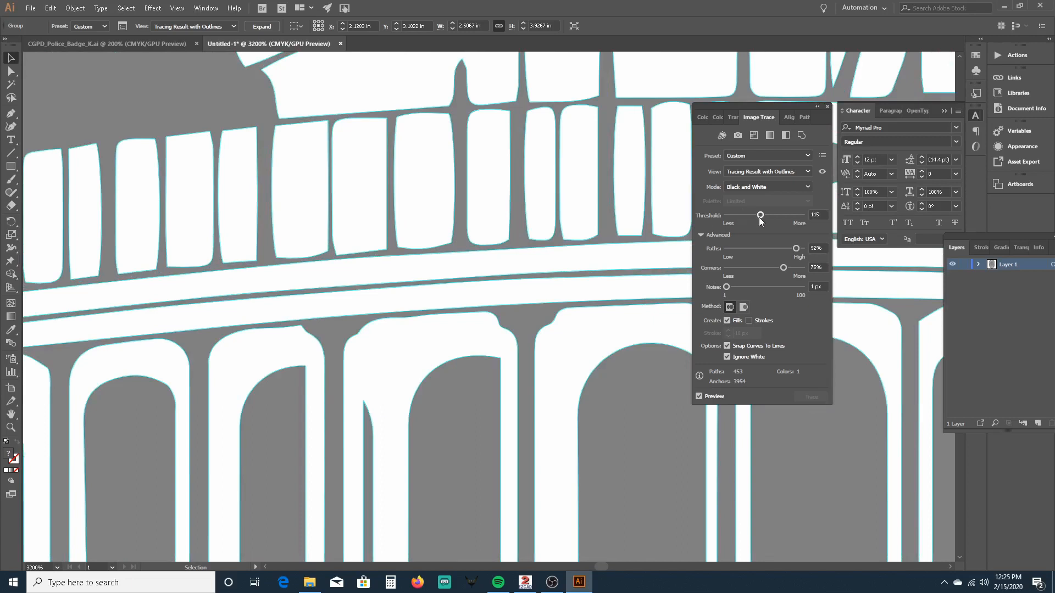
pyautogui.moveTo(758, 216); pyautogui.dragTo(760, 216)
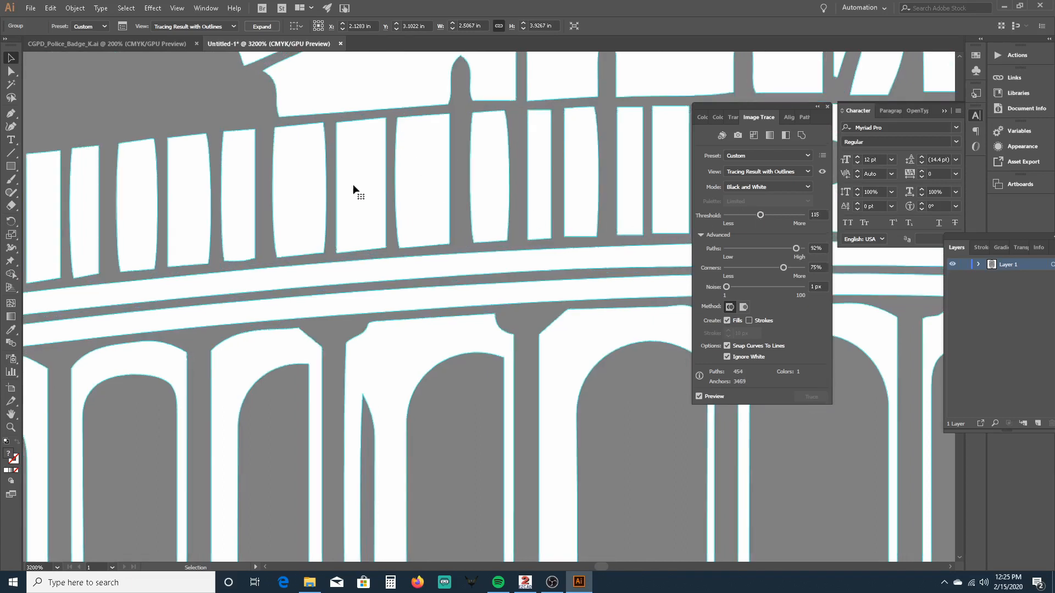
# Set the badge trace's Corners to 100% and check the balcony railing, the sunrays and the POLICE OFFICER lettering.
pyautogui.scroll(3, 374, 207)
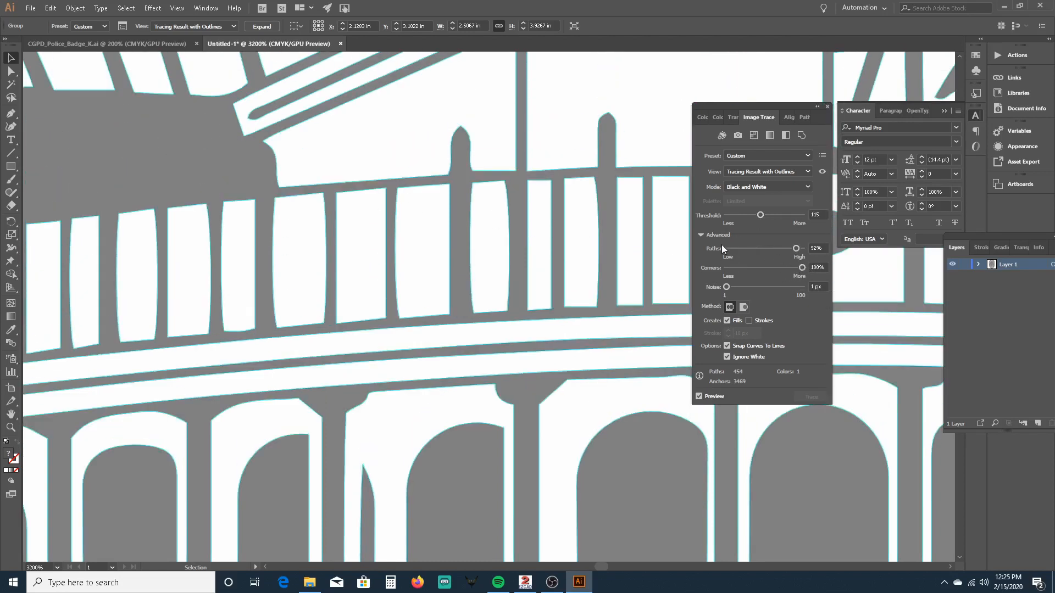
pyautogui.scroll(-2, 584, 250)
pyautogui.scroll(4, 584, 250)
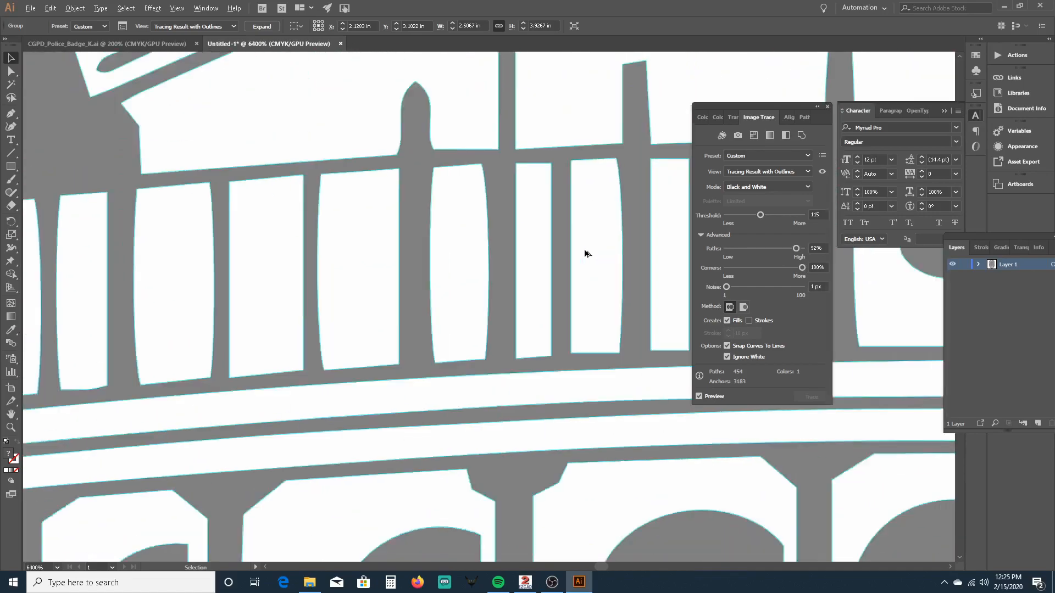
pyautogui.scroll(-9, 584, 253)
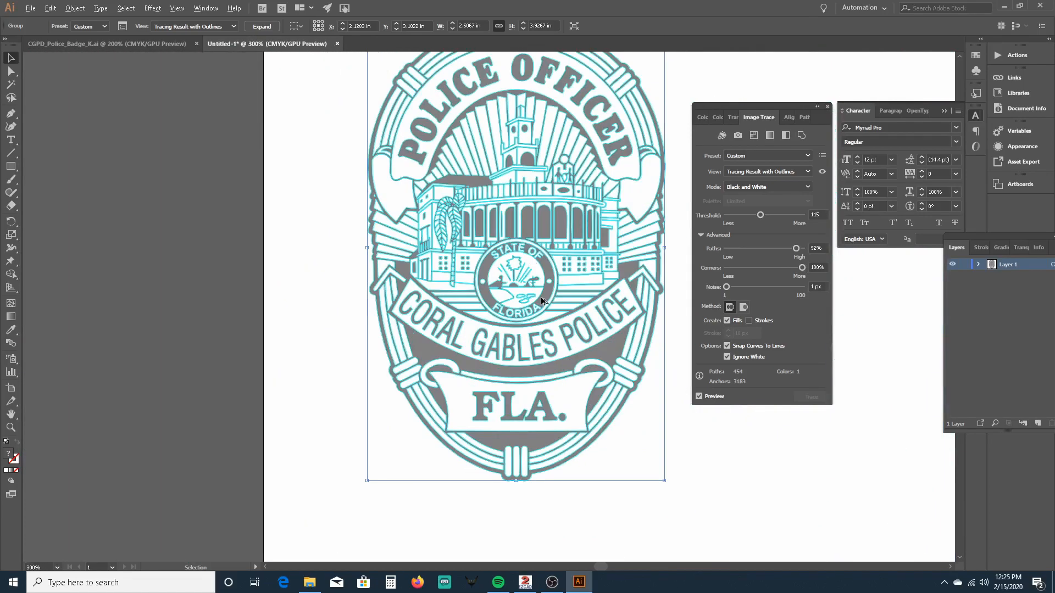
pyautogui.scroll(5, 542, 301)
pyautogui.scroll(-5, 514, 277)
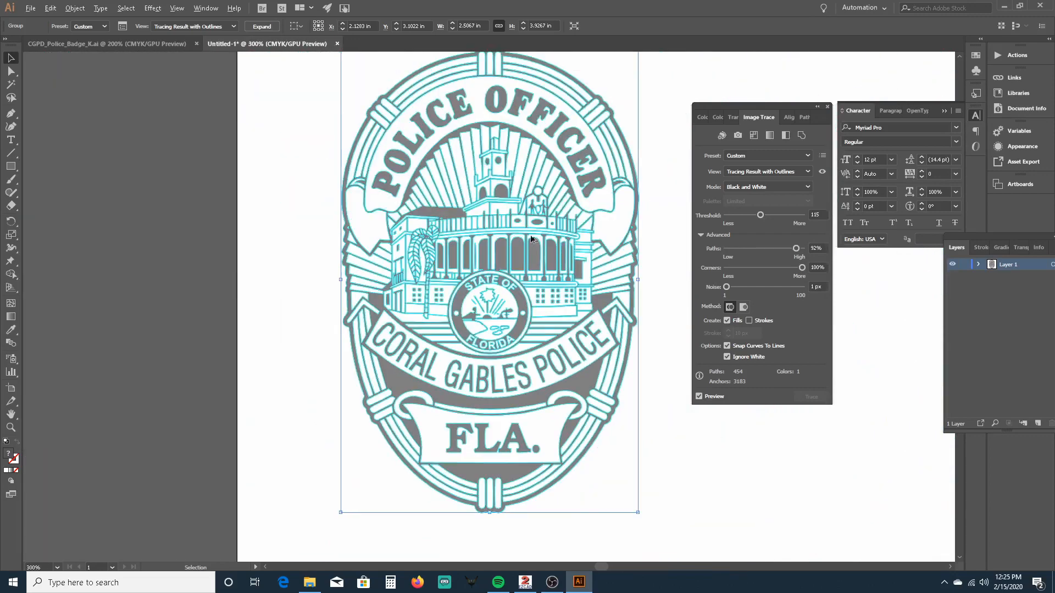
pyautogui.scroll(6, 541, 125)
pyautogui.scroll(-1, 537, 254)
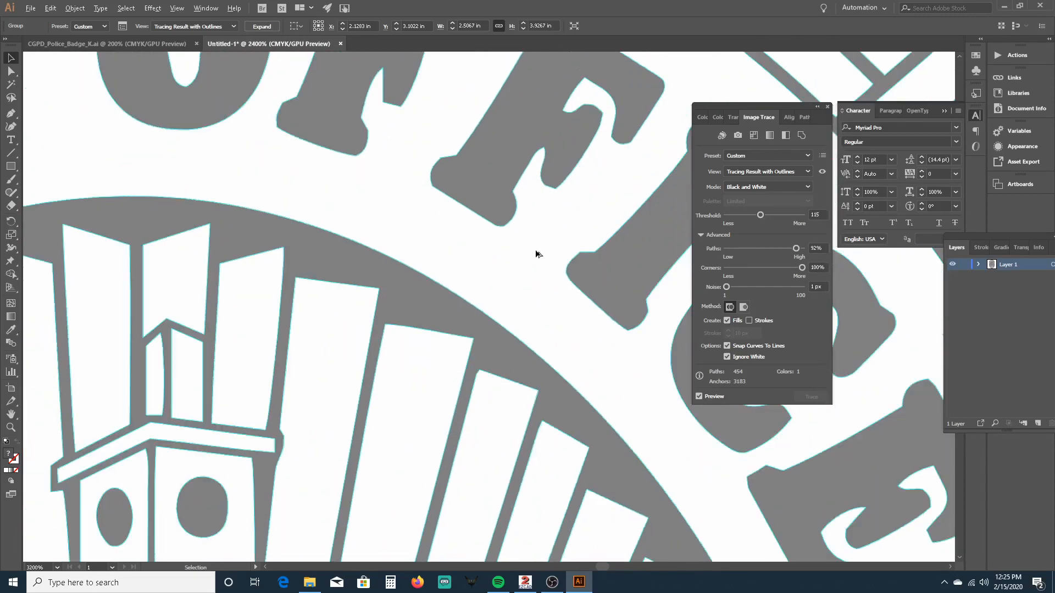
pyautogui.scroll(-3, 523, 313)
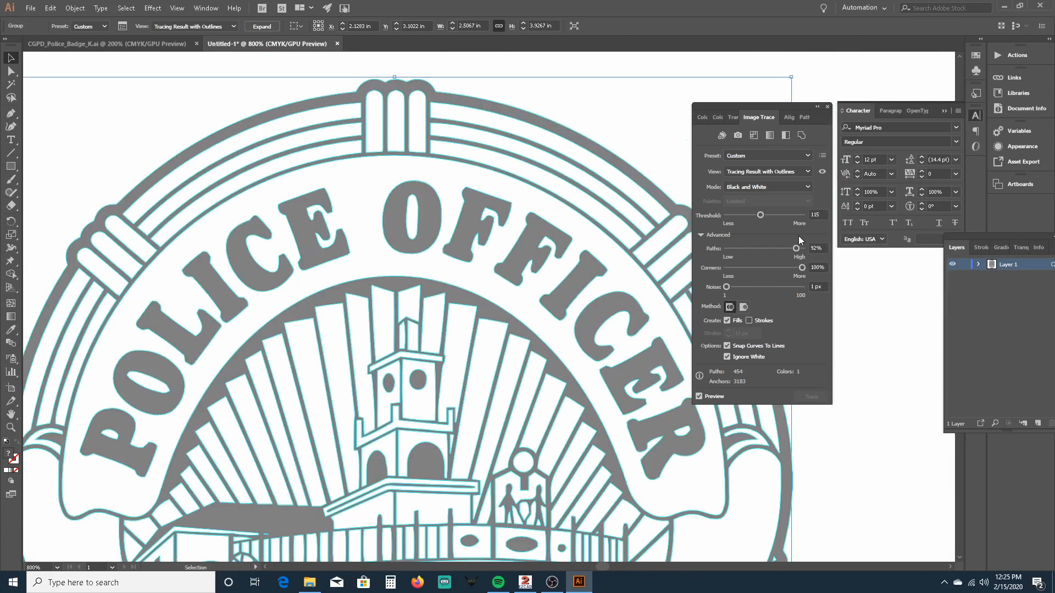
# Try Paths at 100% and settle on 90%, checking the edges of the sunrays and the whole badge.
pyautogui.moveTo(798, 250); pyautogui.dragTo(806, 250)
pyautogui.scroll(6, 495, 373)
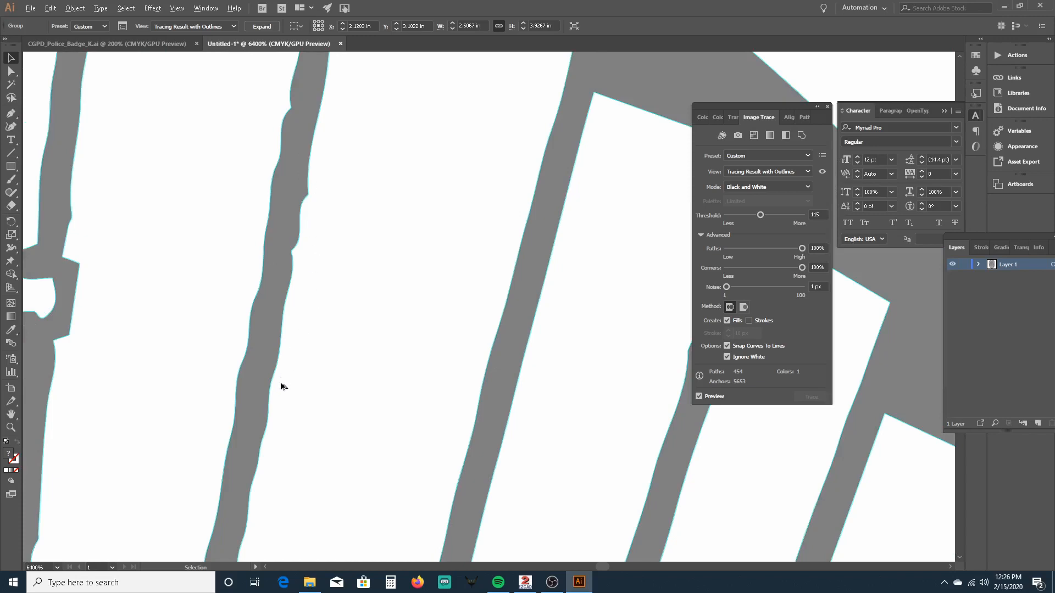
pyautogui.moveTo(802, 248); pyautogui.dragTo(798, 249)
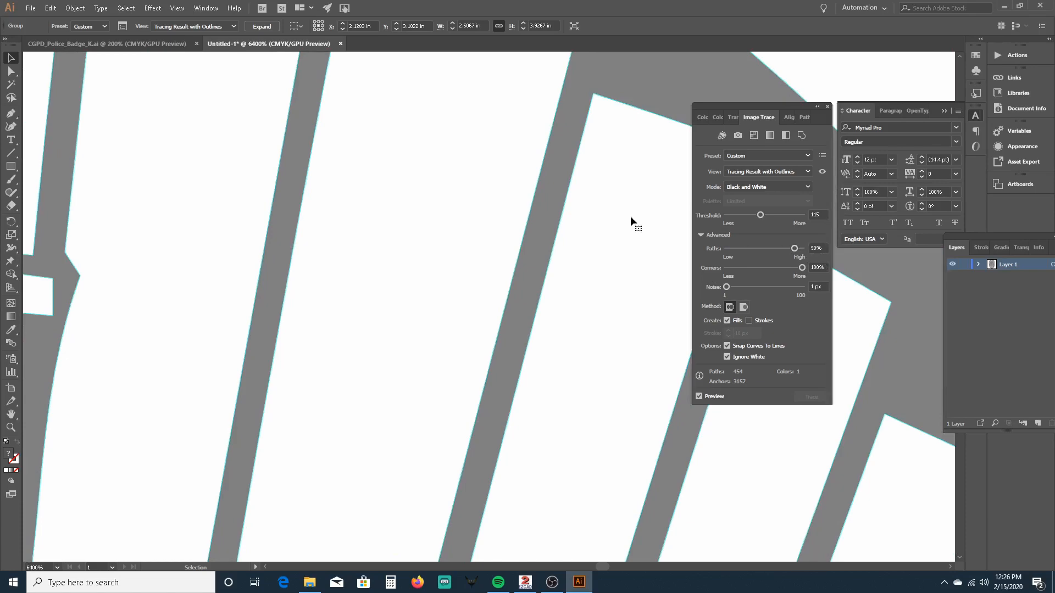
pyautogui.scroll(4, 567, 202)
pyautogui.scroll(-10, 567, 203)
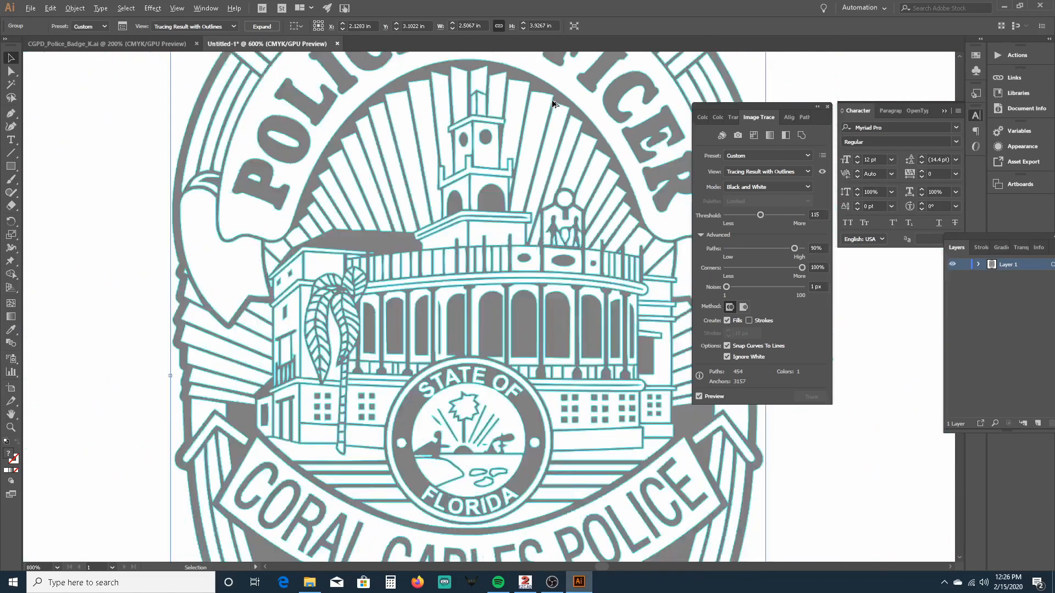
pyautogui.scroll(3, 511, 325)
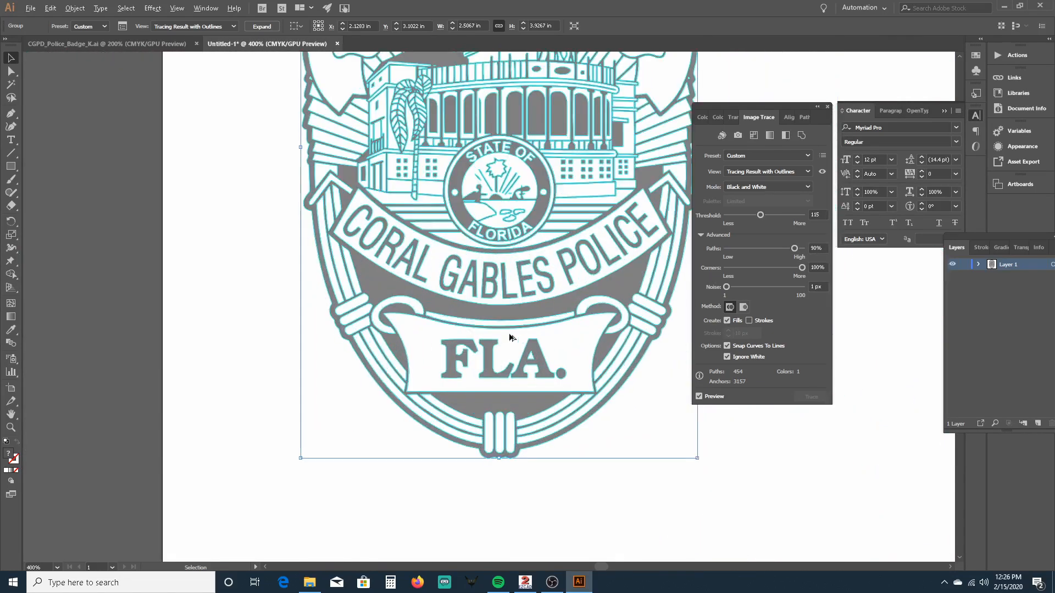
pyautogui.scroll(-2, 506, 286)
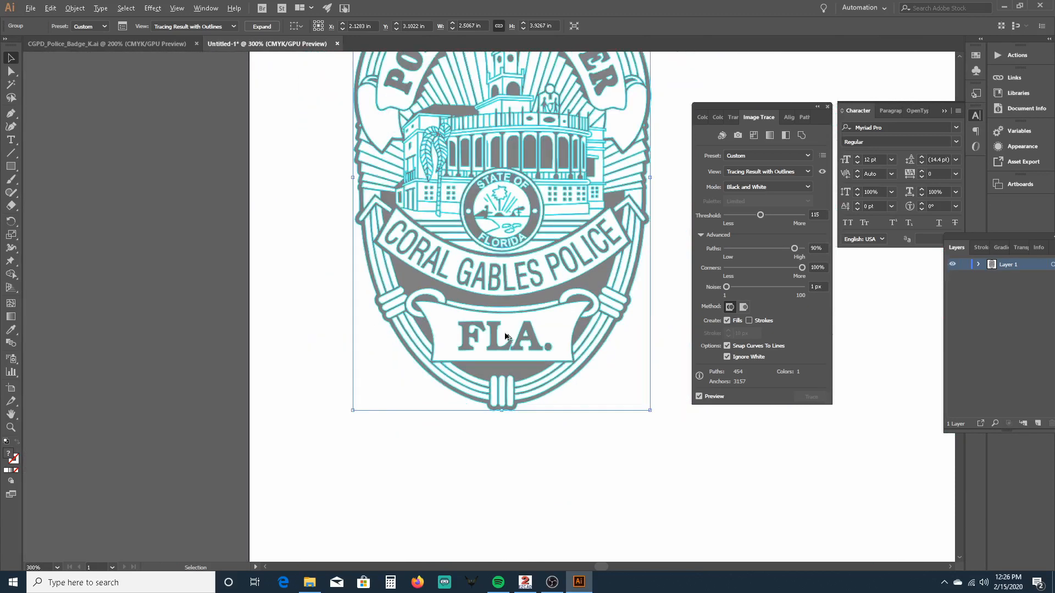
pyautogui.scroll(-2, 502, 219)
pyautogui.scroll(2, 531, 67)
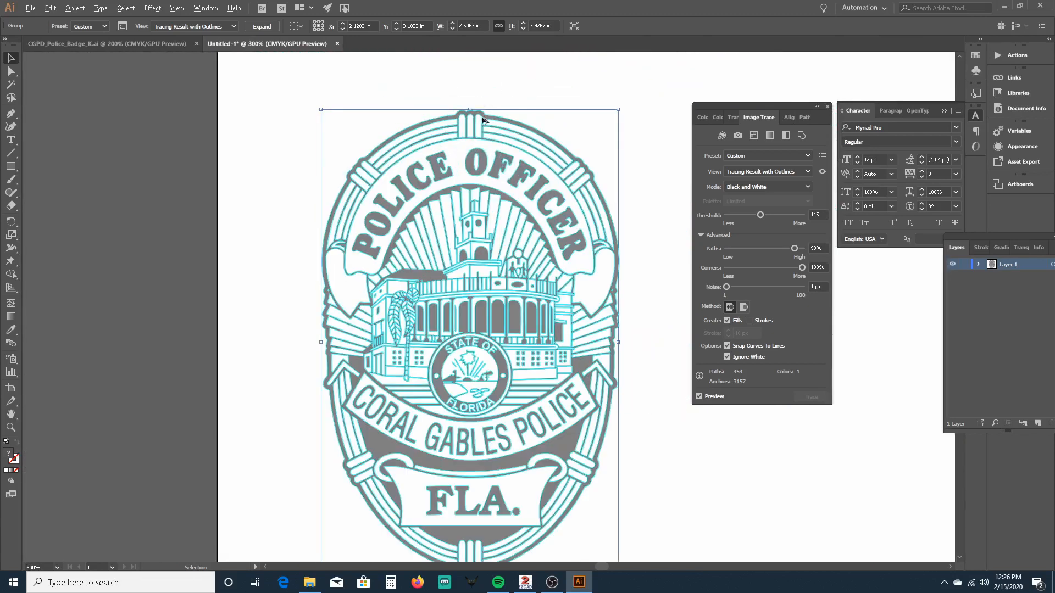
# Expand the badge trace into vector paths and replace its black fill with a black stroke.
pyautogui.click(262, 27)
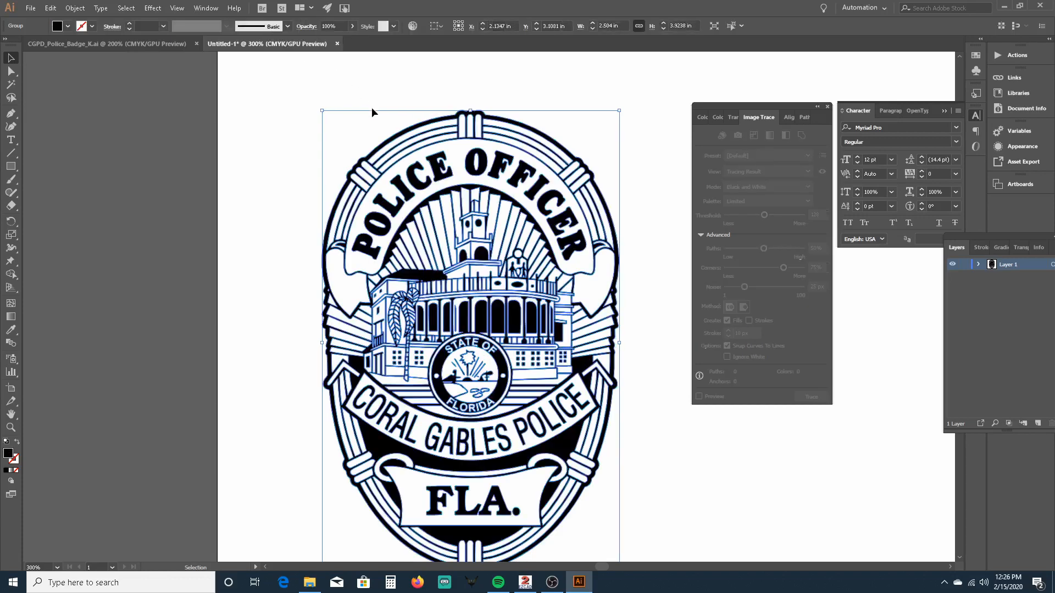
pyautogui.click(55, 28)
pyautogui.click(5, 103)
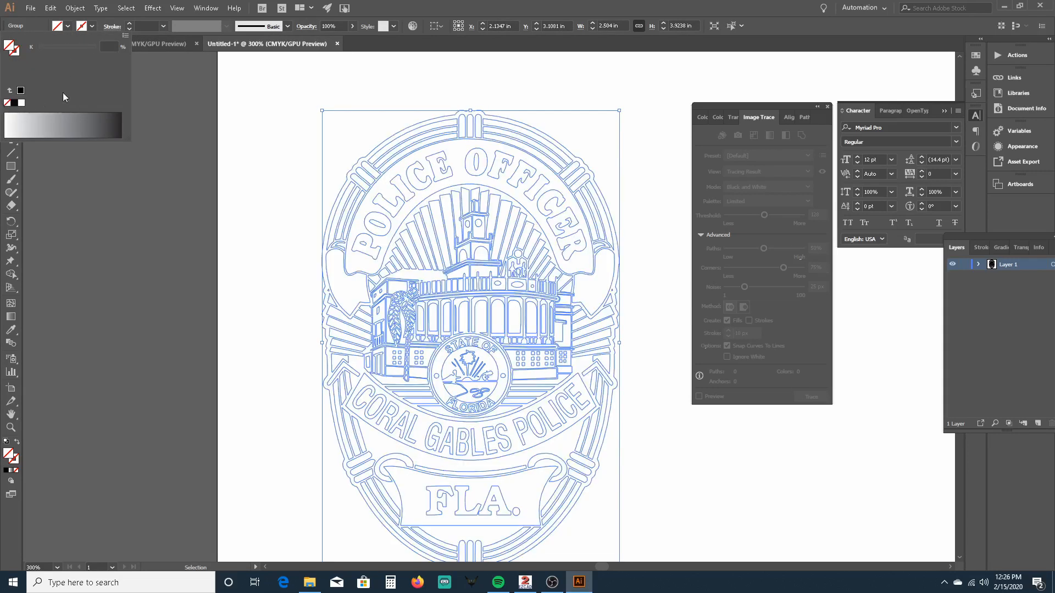
pyautogui.click(82, 27)
pyautogui.click(14, 103)
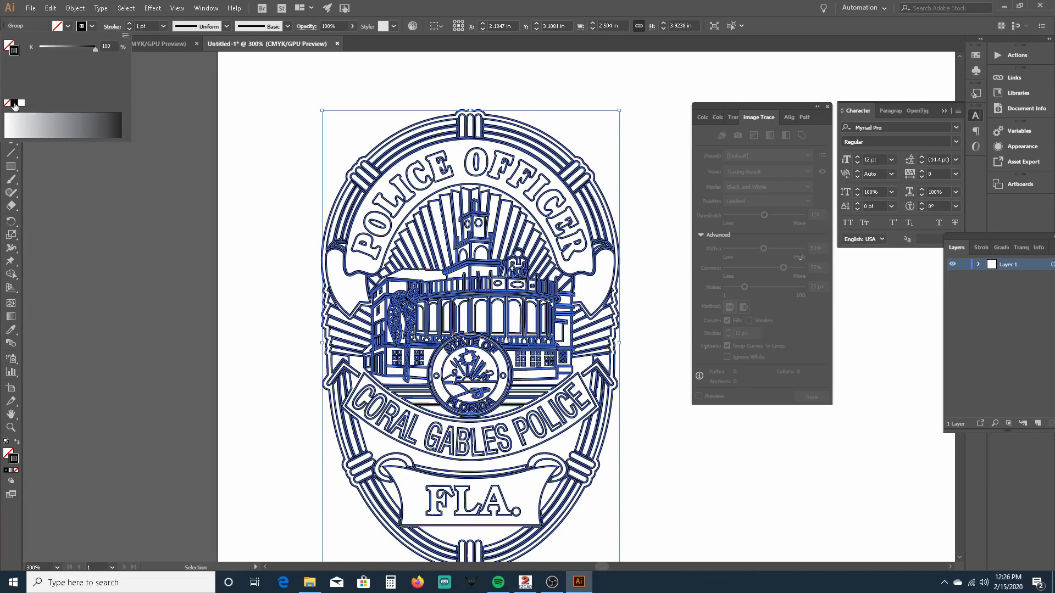
# Set the badge outlines' stroke weight to 0.25 pt and inspect the deselected linework across the whole badge.
pyautogui.click(83, 27)
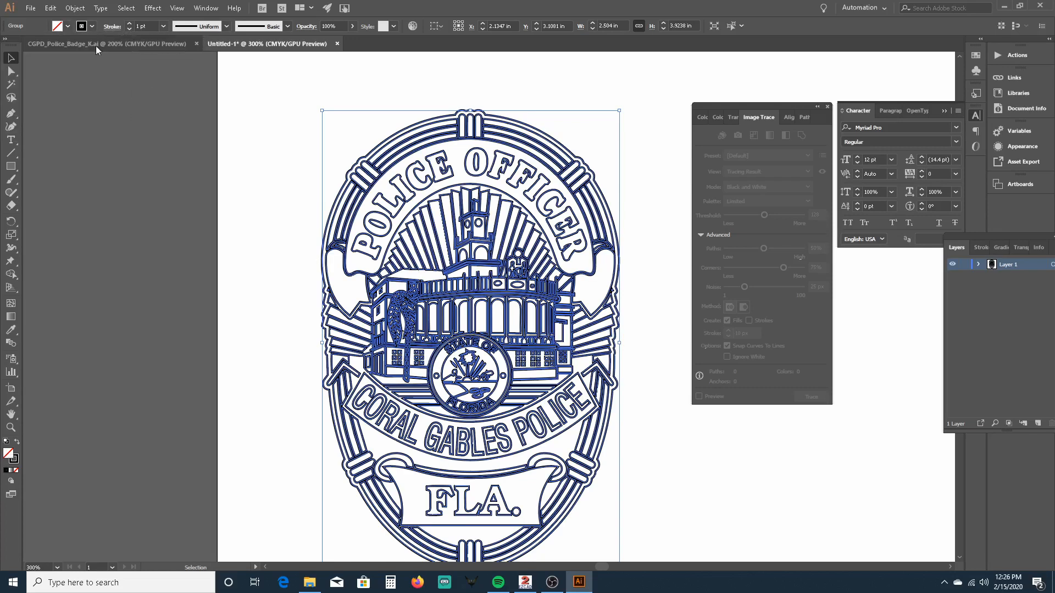
pyautogui.click(82, 27)
pyautogui.click(82, 27)
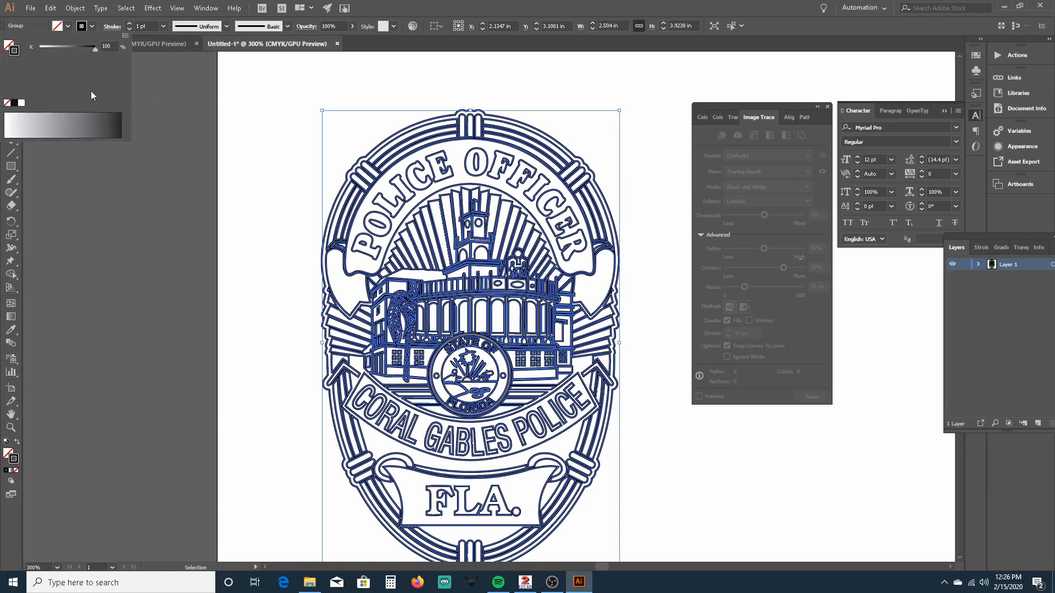
pyautogui.click(163, 27)
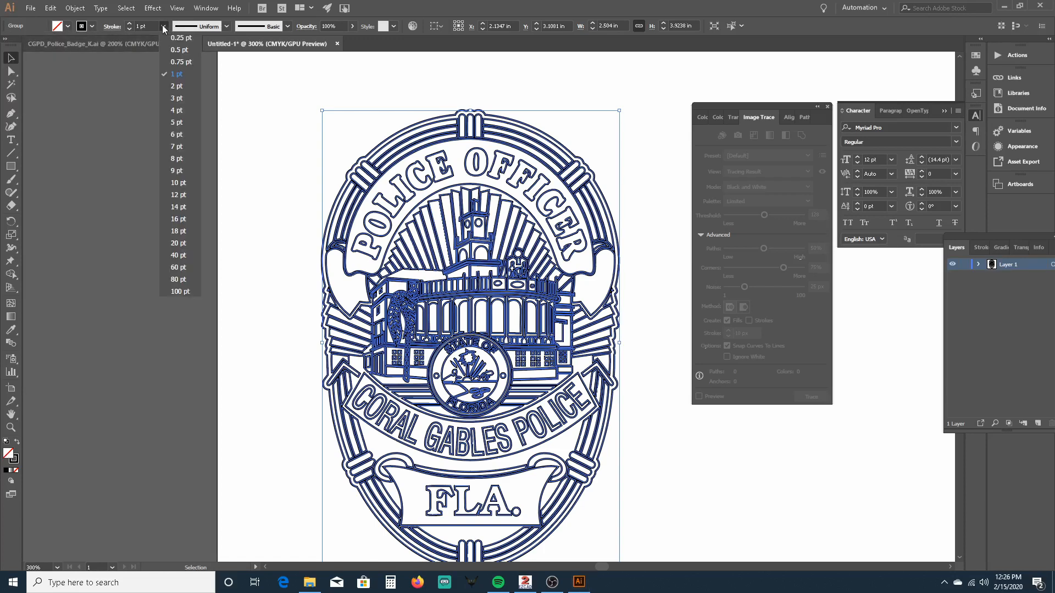
pyautogui.click(179, 38)
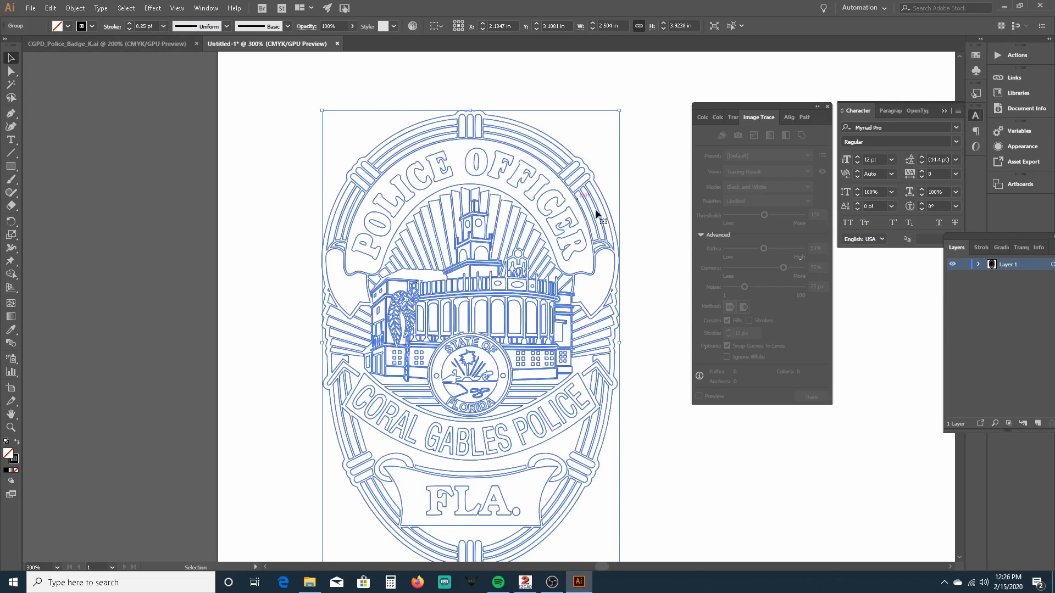
pyautogui.click(649, 235)
pyautogui.scroll(-2, 617, 222)
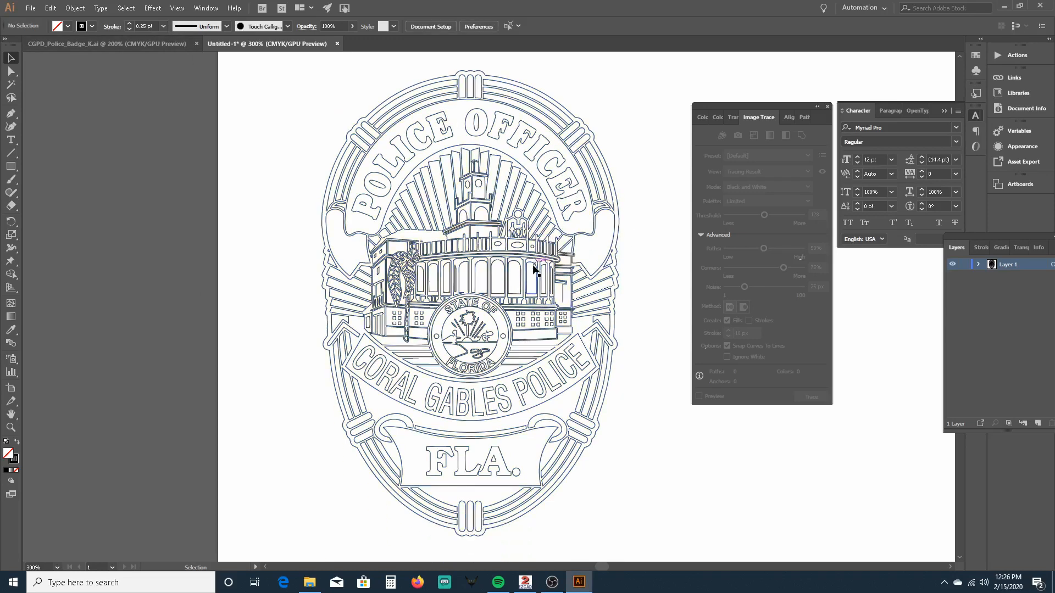
pyautogui.scroll(-1, 598, 262)
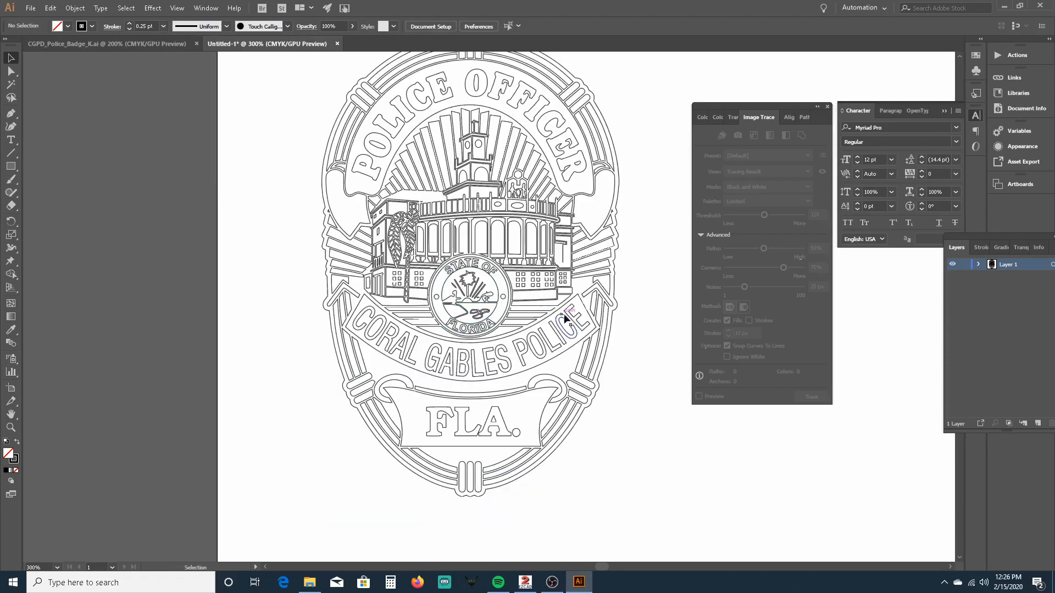
pyautogui.scroll(4, 627, 305)
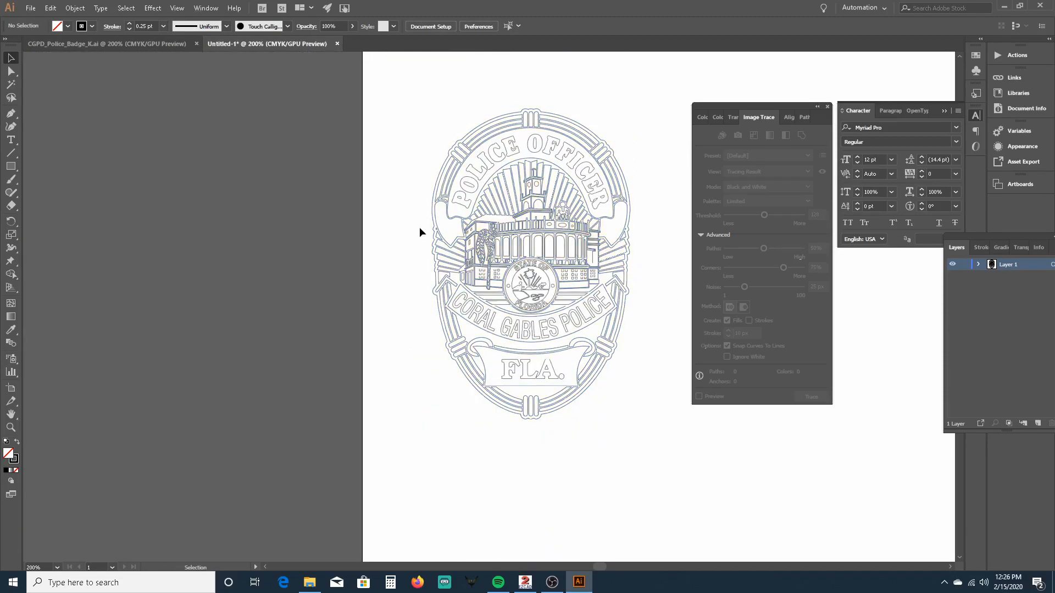
pyautogui.scroll(6, 517, 230)
pyautogui.scroll(-4, 513, 183)
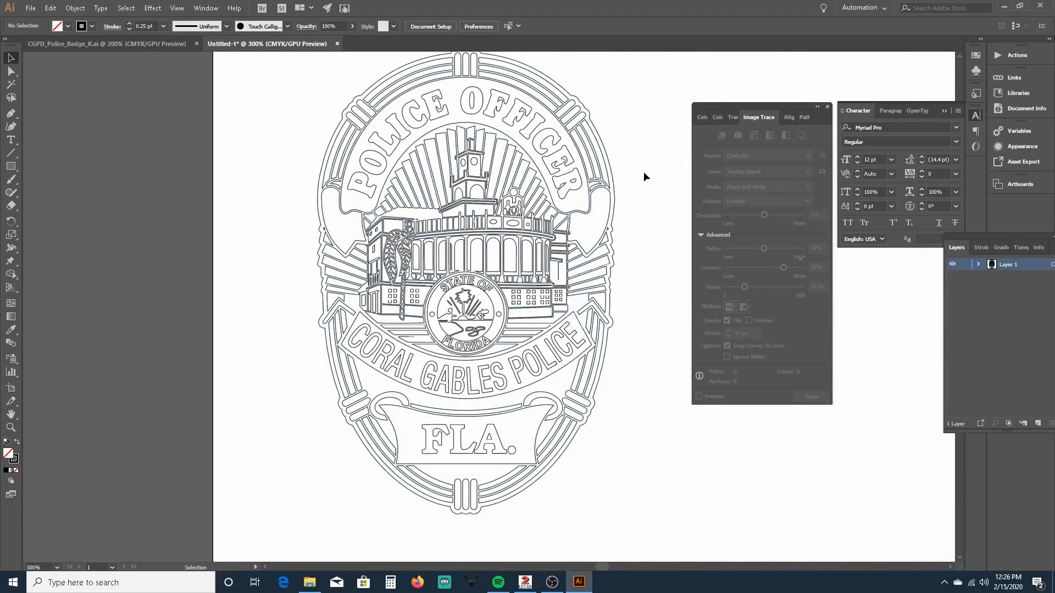
# Select the expanded badge artwork near the balcony ovals and ungroup it.
pyautogui.rightClick(505, 219)
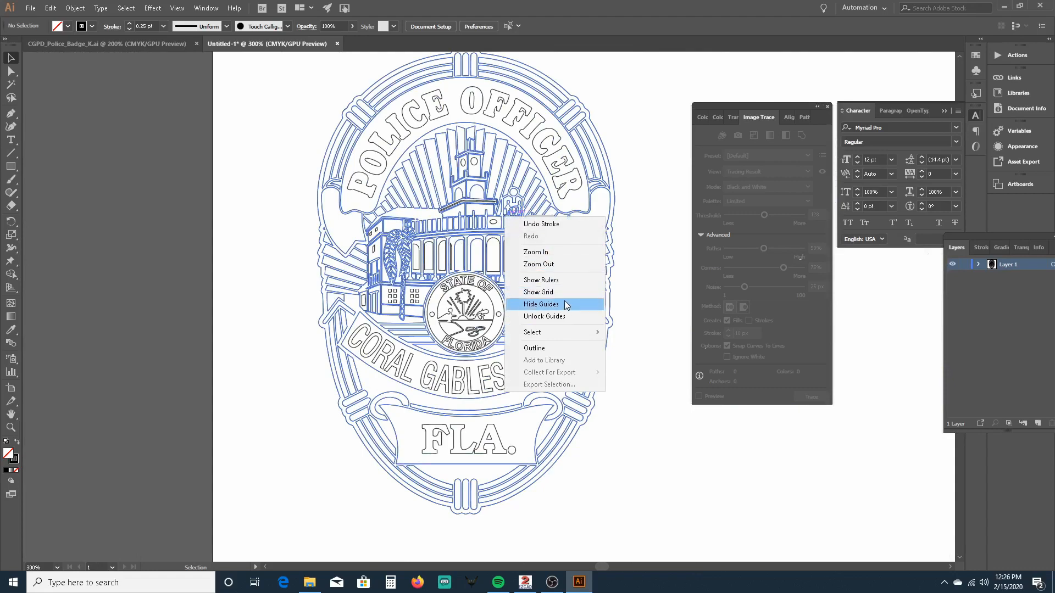
pyautogui.click(655, 275)
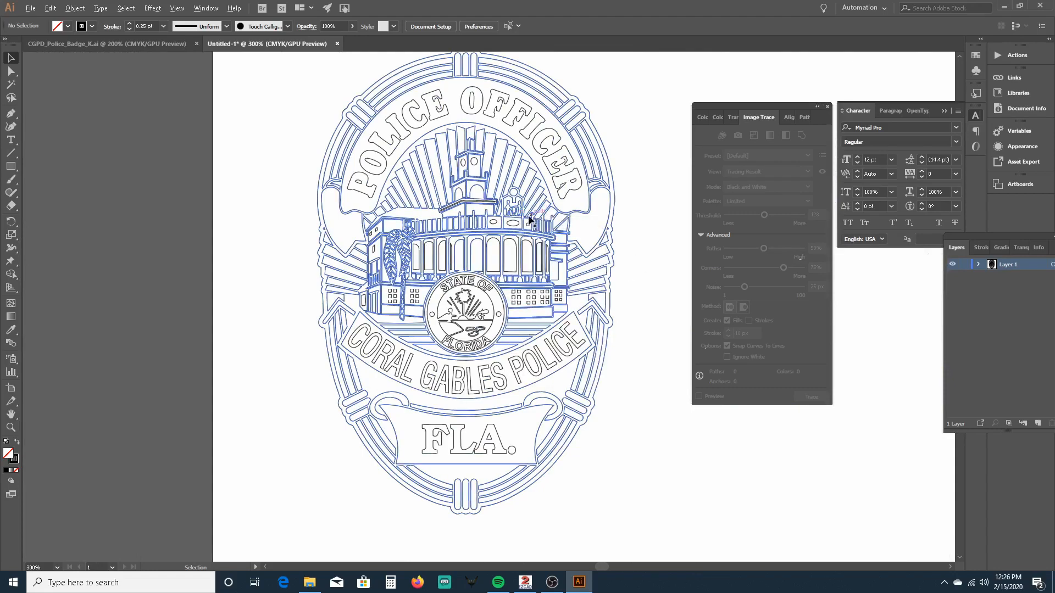
pyautogui.scroll(4, 497, 214)
pyautogui.click(477, 236)
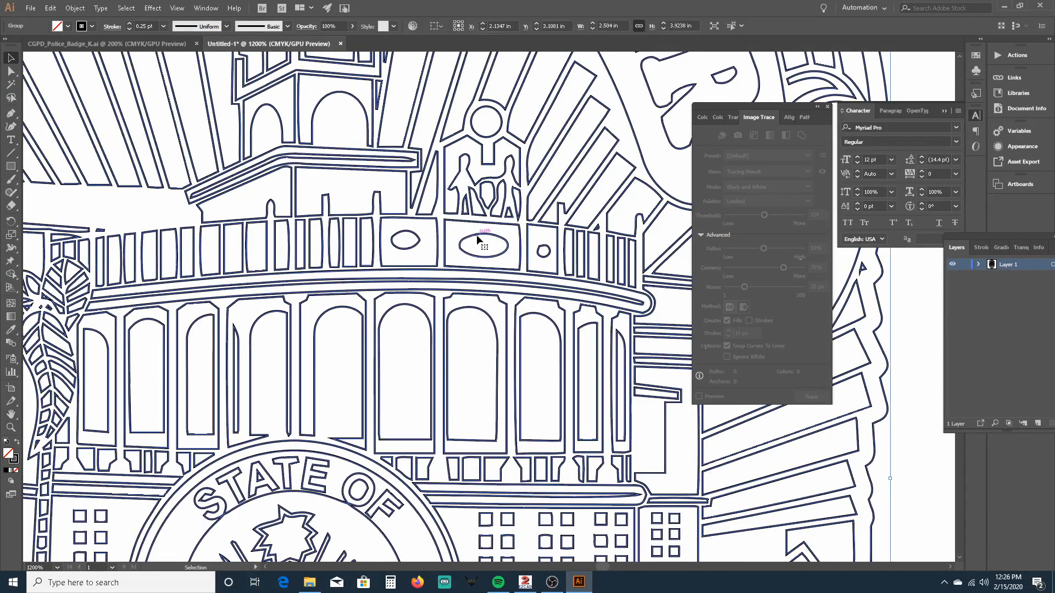
pyautogui.rightClick(476, 235)
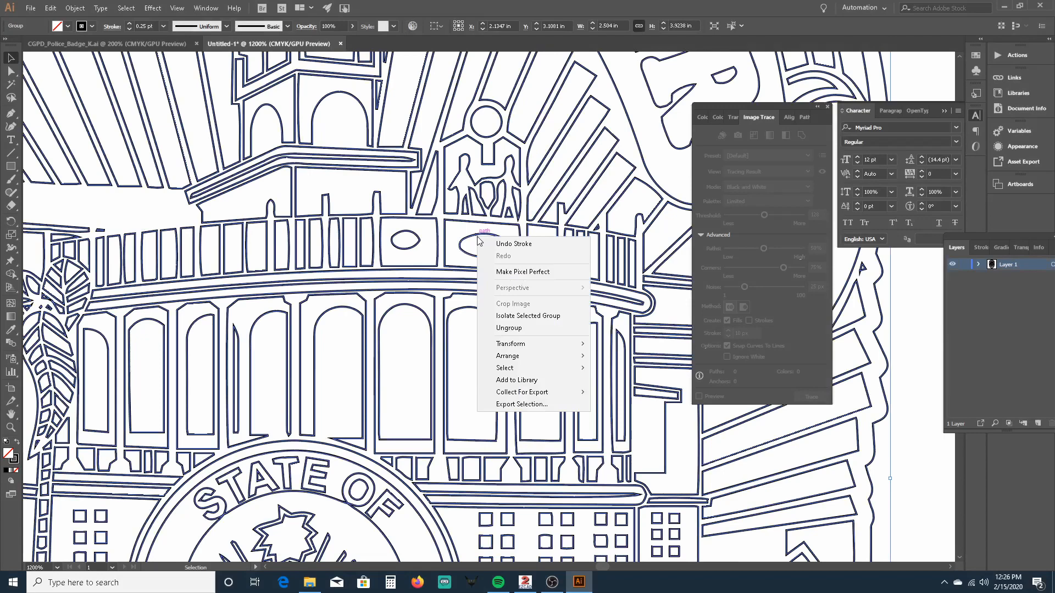
pyautogui.click(520, 328)
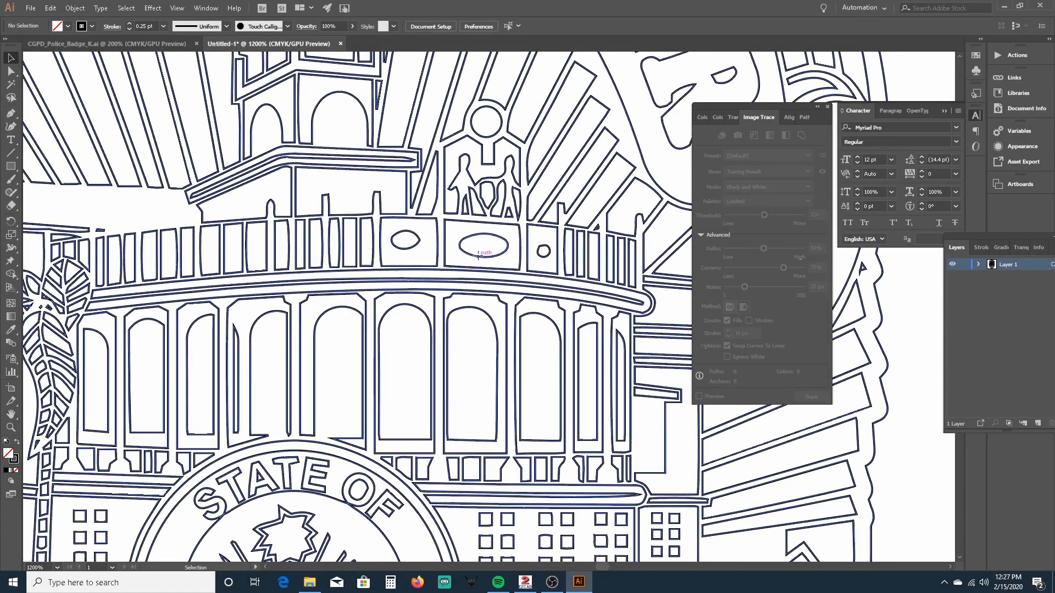
# Undo a trial deletion made at the large balcony oval and ungroup the badge artwork's remaining nested group.
pyautogui.press('Delete')
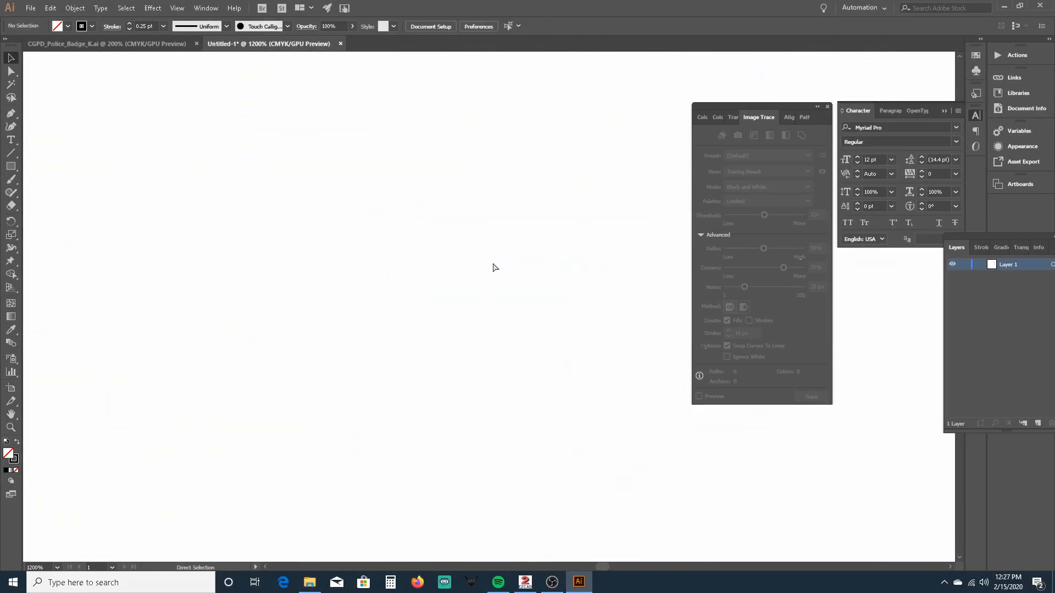
pyautogui.hotkey('ctrl', 'z')
pyautogui.rightClick(493, 259)
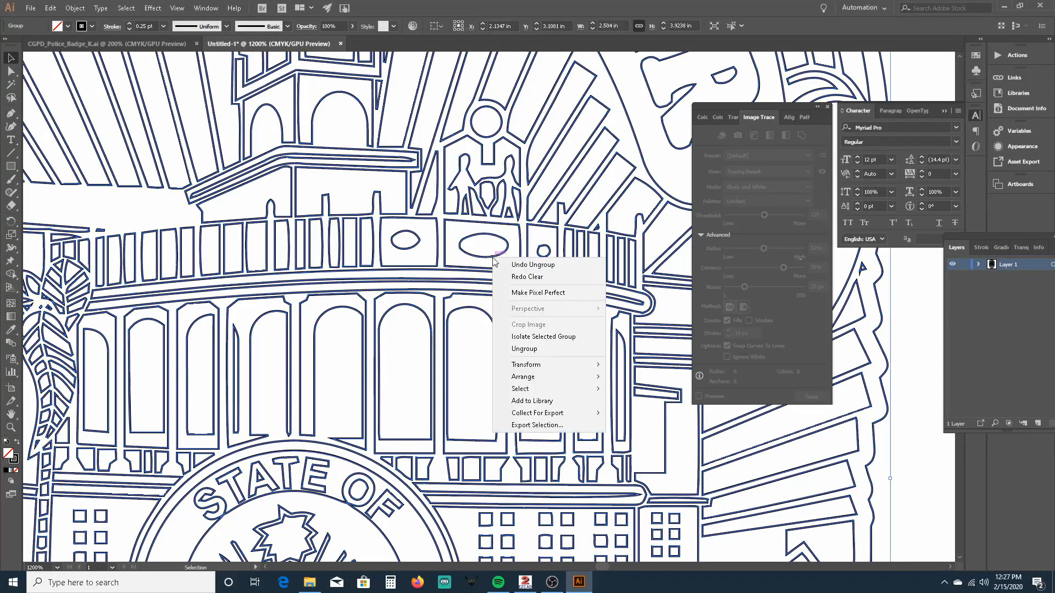
pyautogui.click(554, 350)
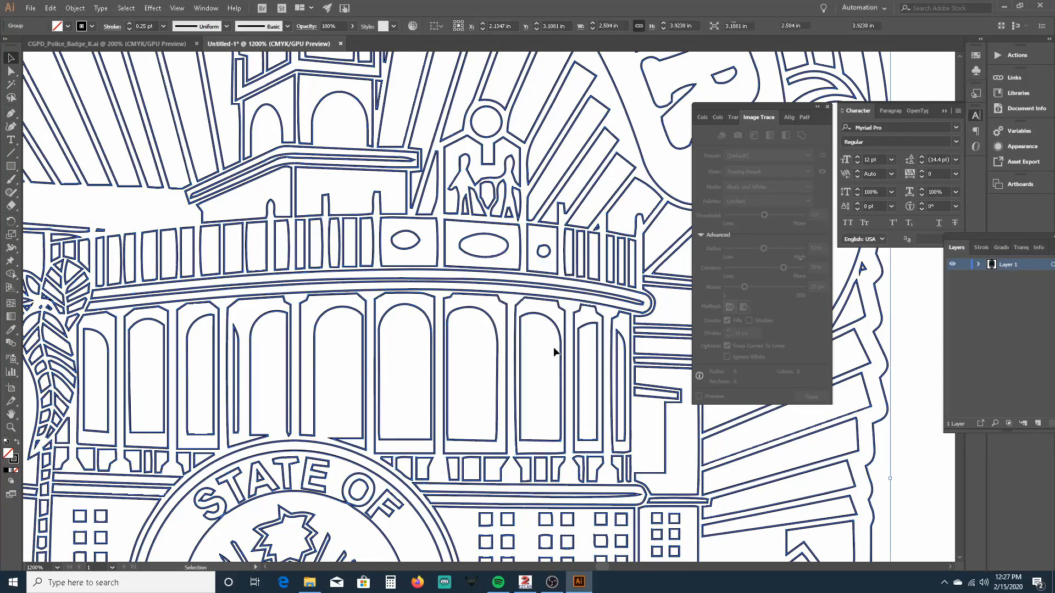
# Try deleting the large oval on the balcony and undo the deletion.
pyautogui.click(494, 353)
pyautogui.click(483, 257)
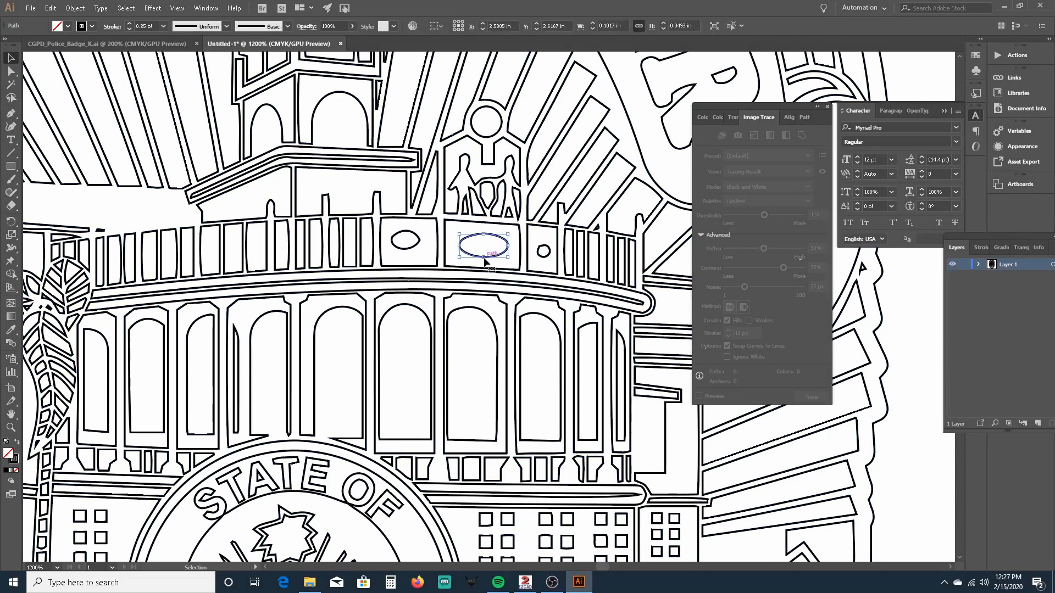
pyautogui.press('Delete')
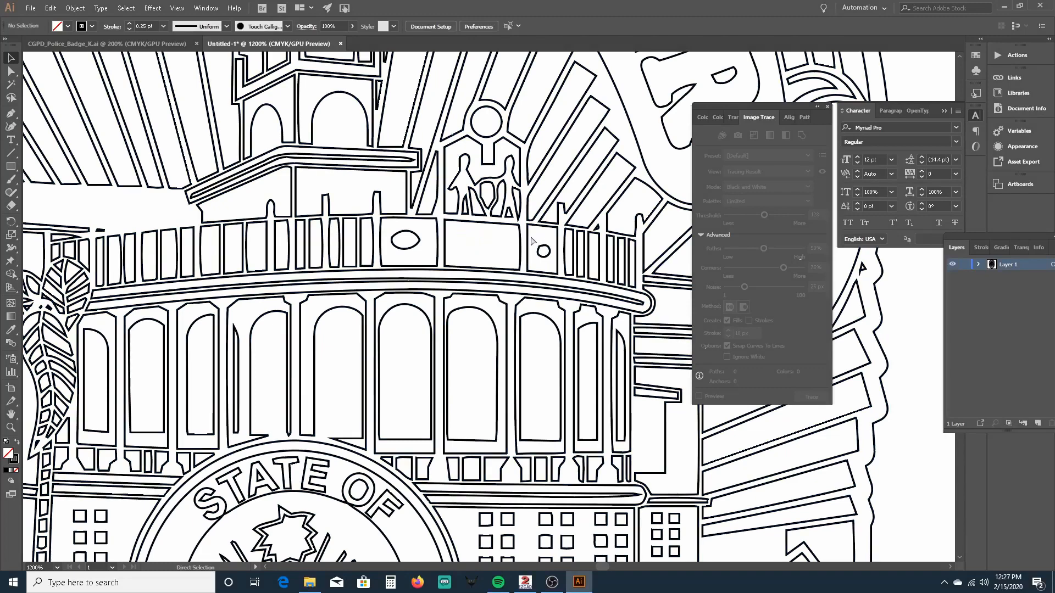
pyautogui.hotkey('ctrl', 'z')
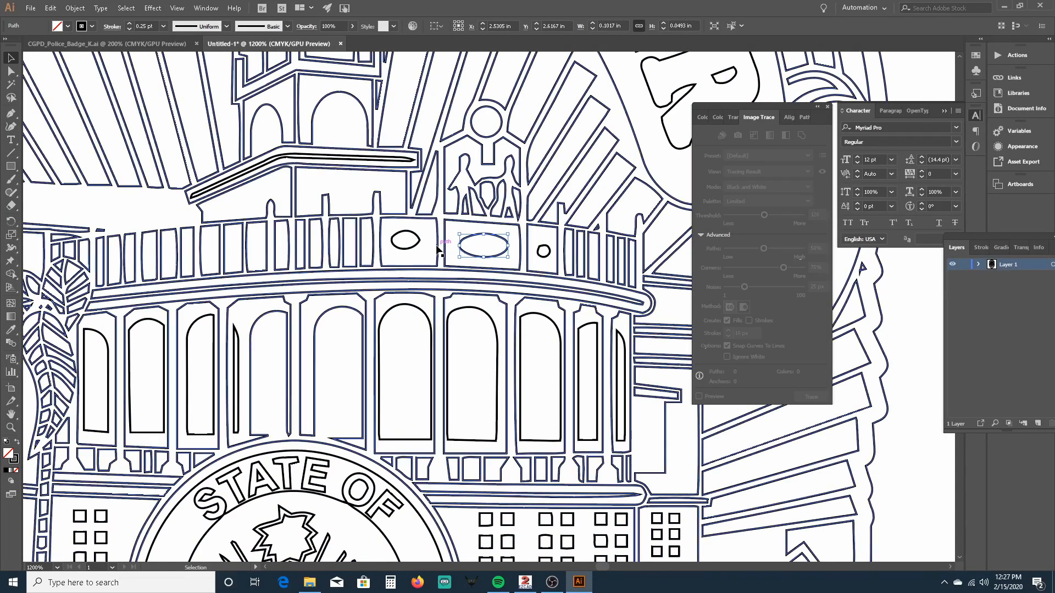
# Release the badge linework's compound path, selecting it at the stepped ledge of the tower.
pyautogui.scroll(-8, 436, 246)
pyautogui.scroll(12, 437, 248)
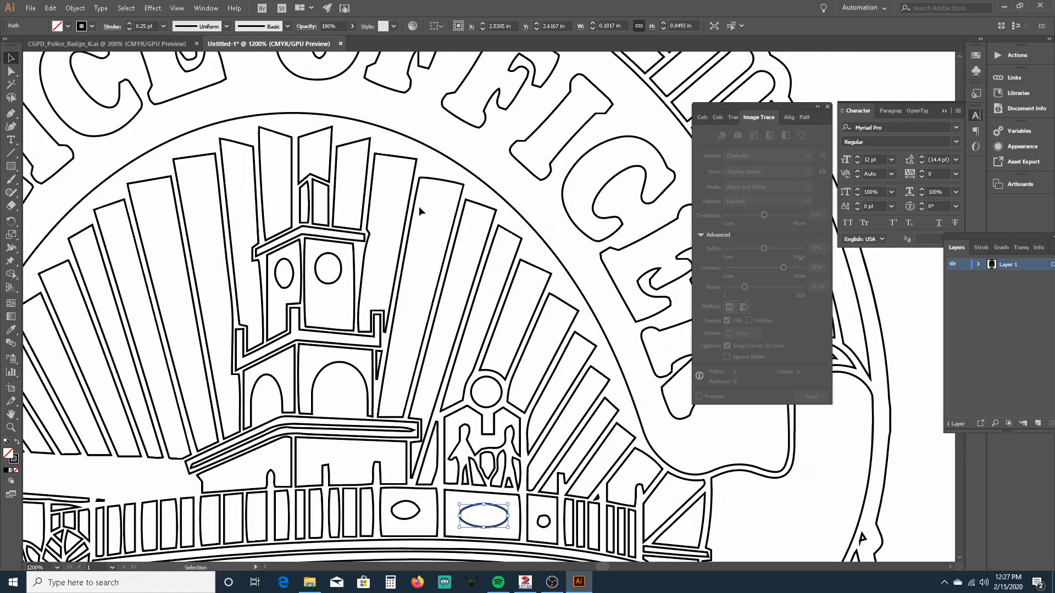
pyautogui.scroll(-3, 419, 206)
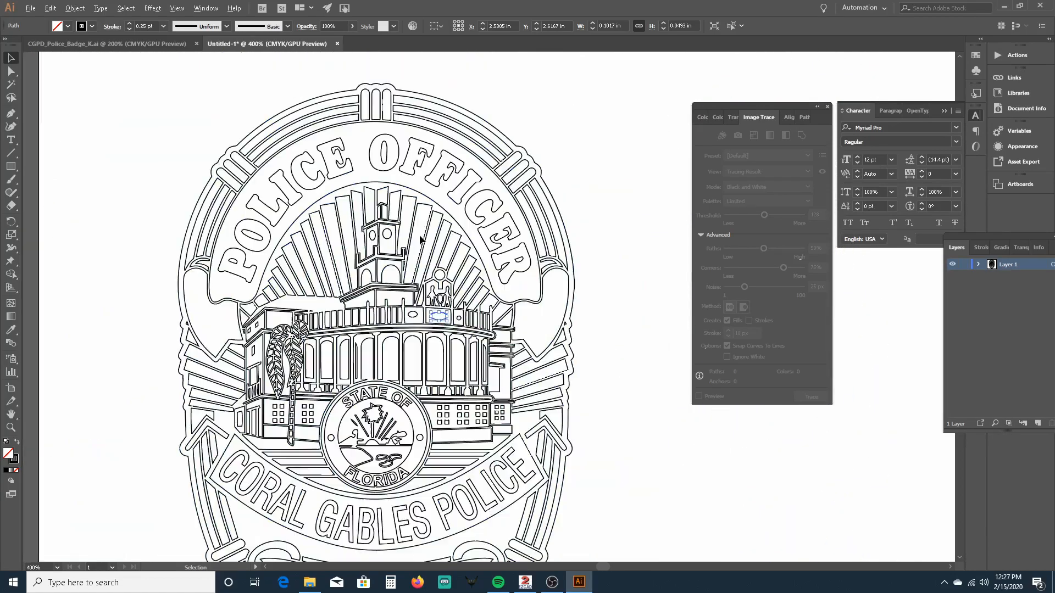
pyautogui.click(686, 408)
pyautogui.scroll(-1, 621, 345)
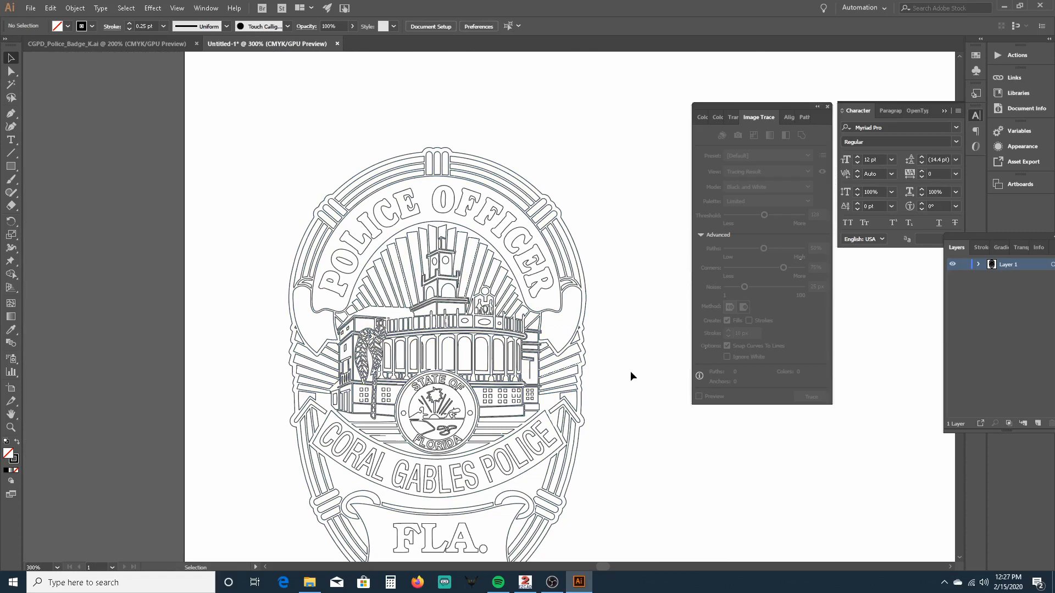
pyautogui.scroll(1, 616, 300)
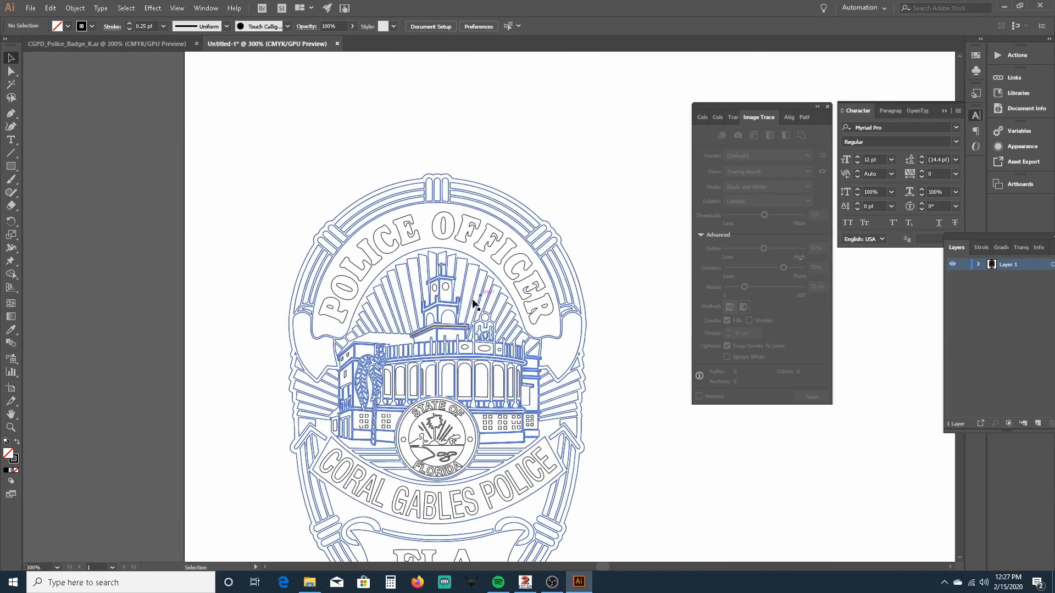
pyautogui.scroll(8, 437, 301)
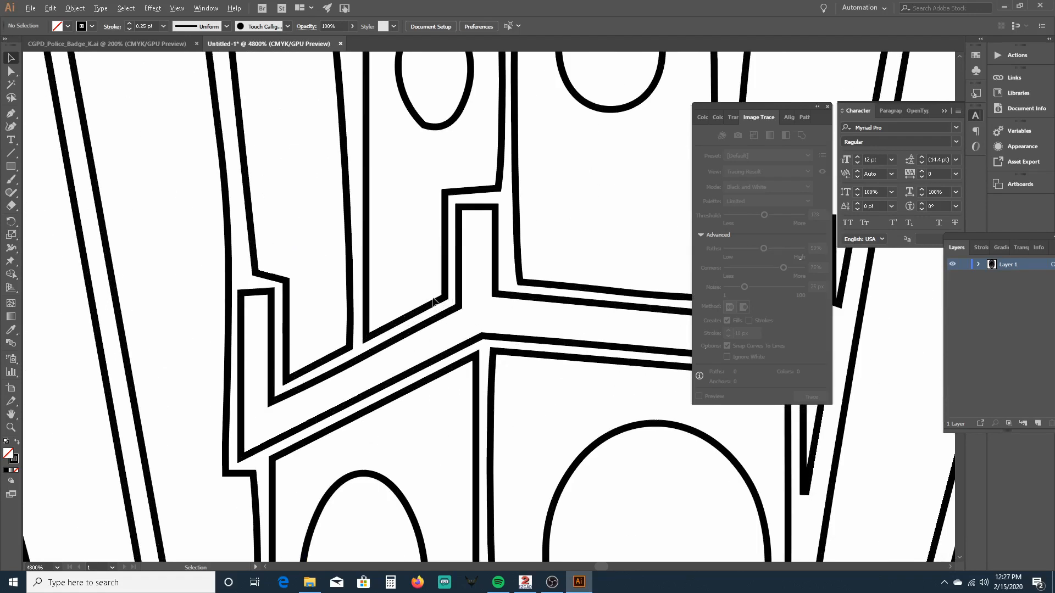
pyautogui.rightClick(454, 311)
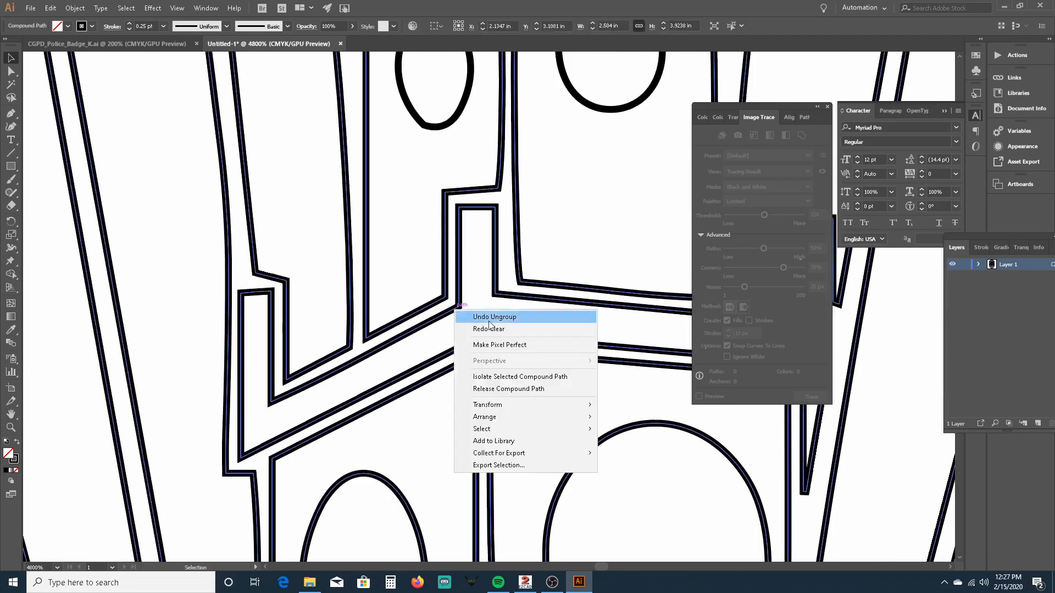
pyautogui.click(528, 388)
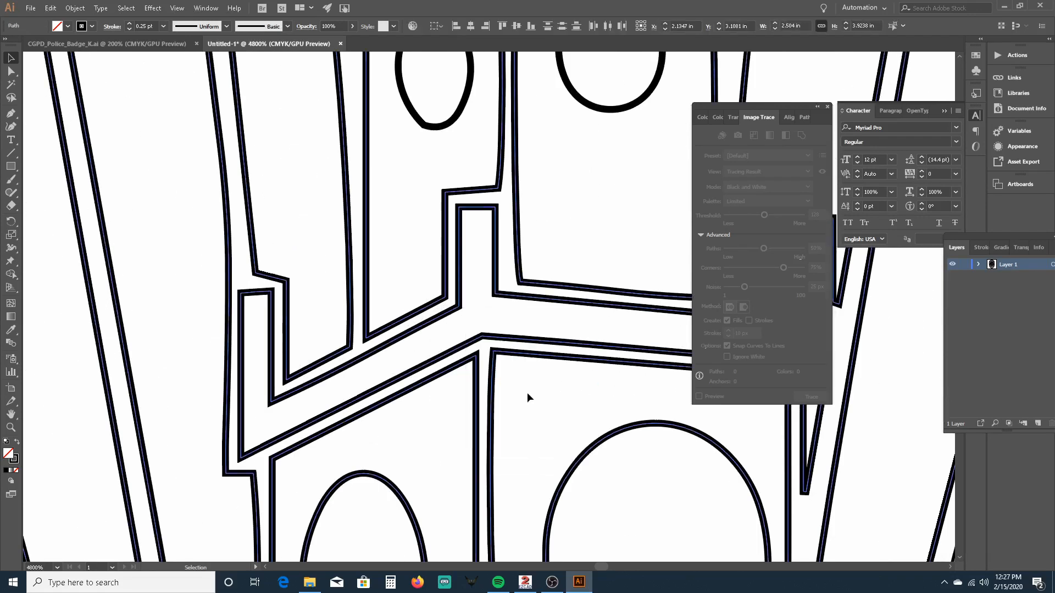
# Try deleting the tower's stepped ledge outline, undo the deletion and clear the selection.
pyautogui.click(460, 310)
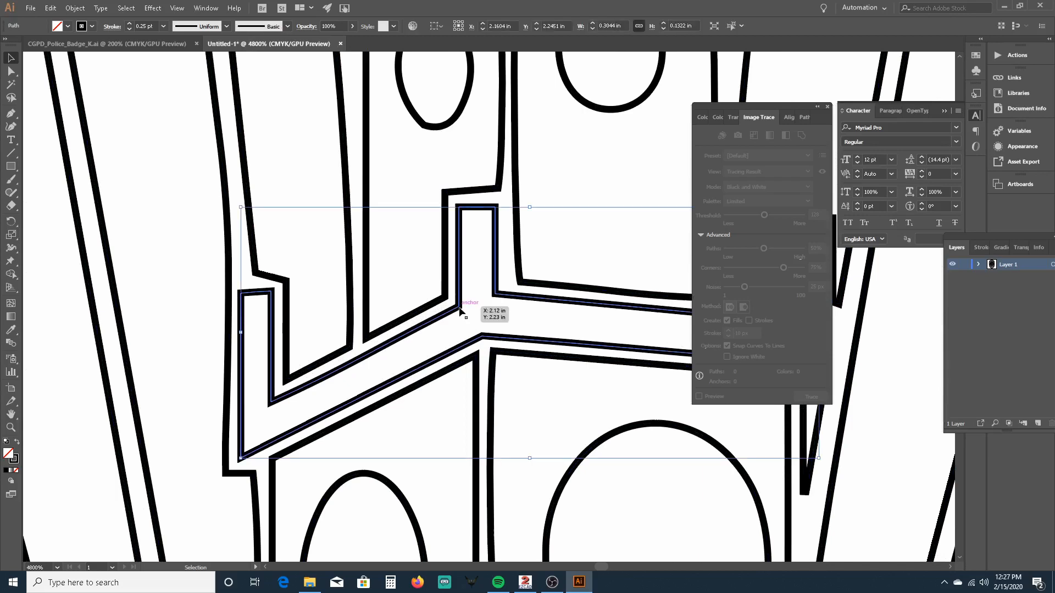
pyautogui.press('Delete')
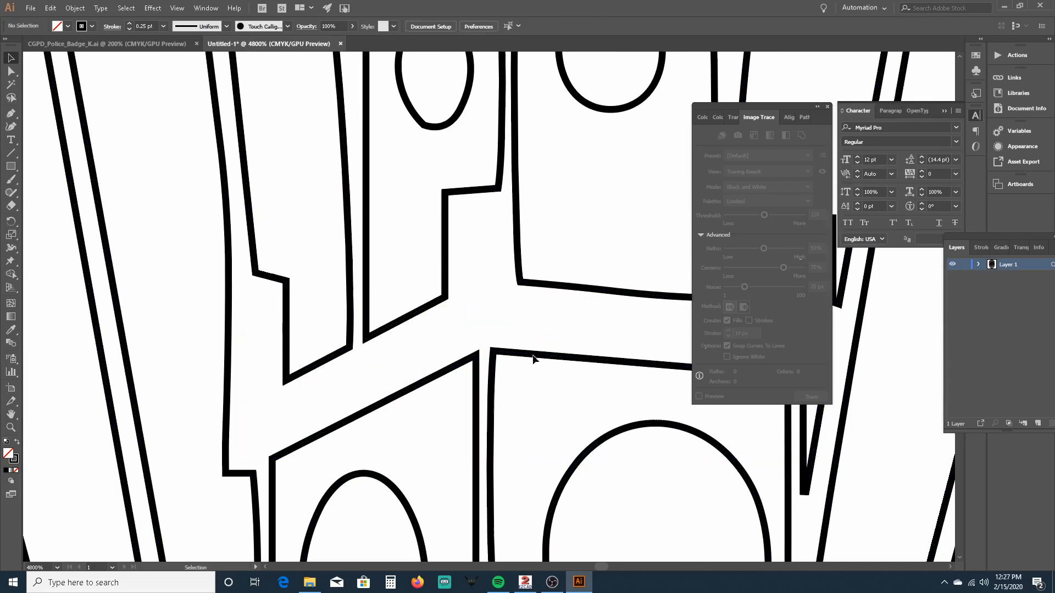
pyautogui.hotkey('ctrl', 'z')
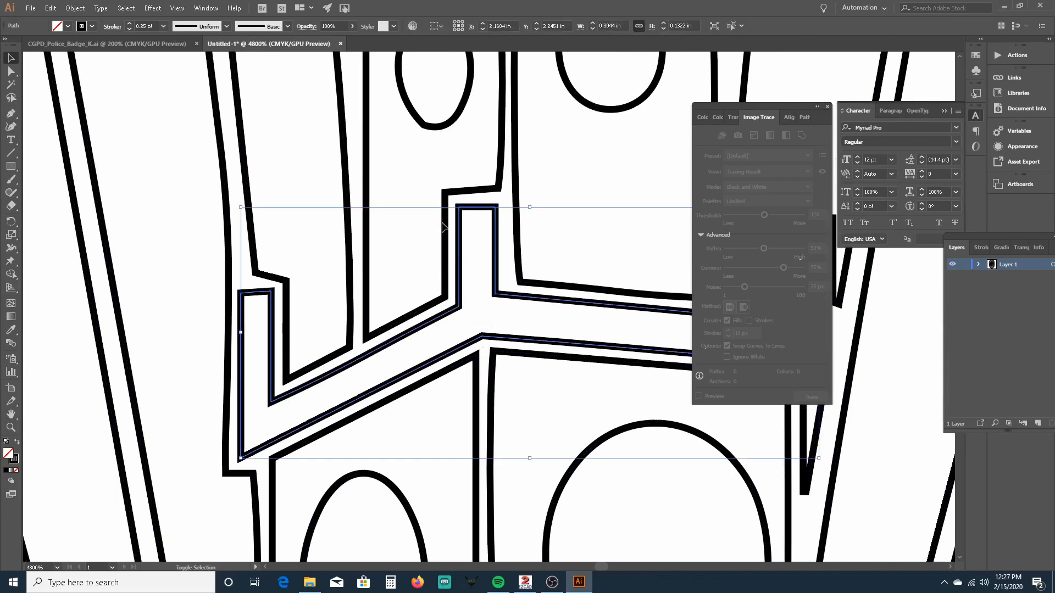
pyautogui.scroll(-10, 446, 226)
pyautogui.scroll(-8, 446, 222)
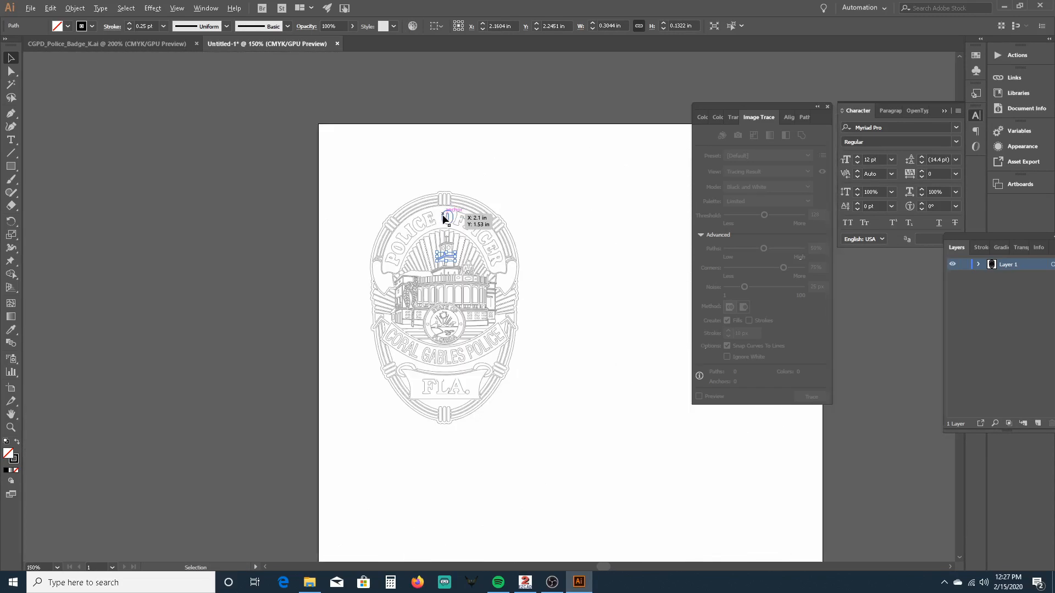
pyautogui.scroll(2, 443, 215)
pyautogui.scroll(-2, 581, 211)
pyautogui.click(619, 330)
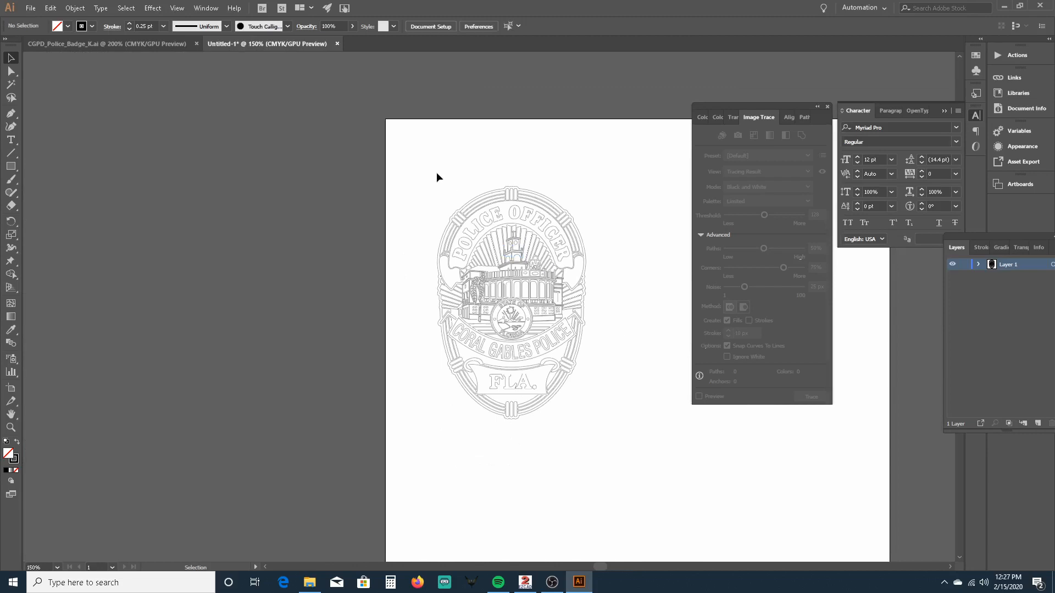
# Save the document as laser badge.ai in the badge tutorial folder, replacing the existing file and using the Illustrator 3 format.
pyautogui.click(32, 8)
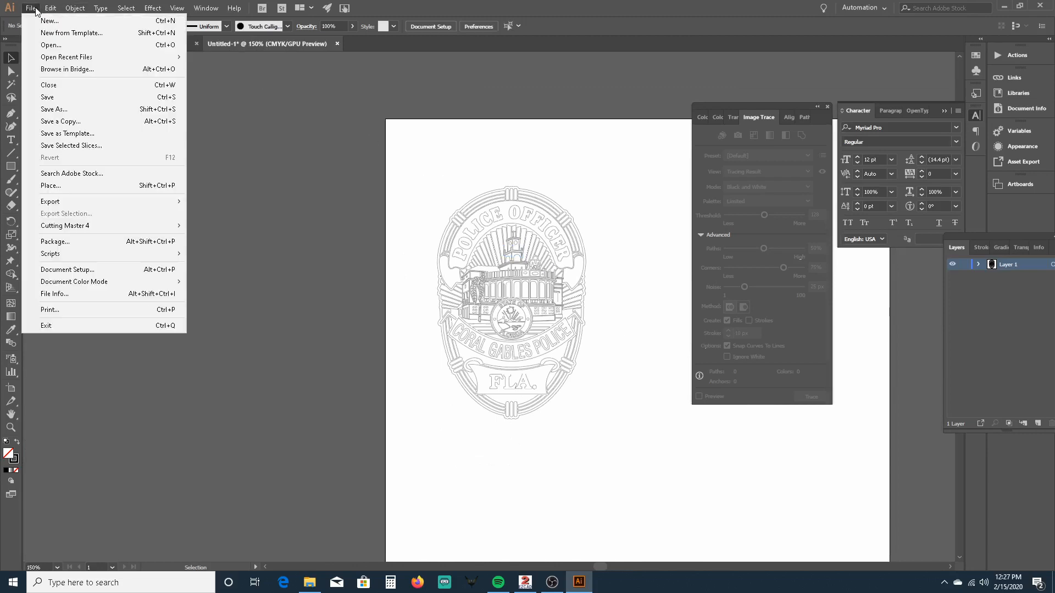
pyautogui.click(75, 109)
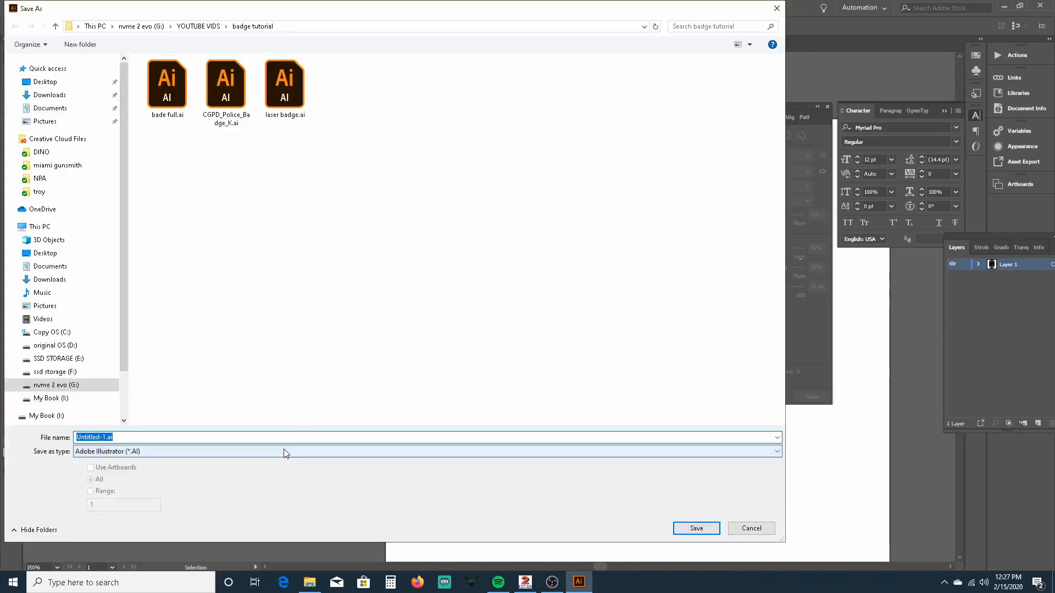
pyautogui.click(287, 95)
pyautogui.click(709, 528)
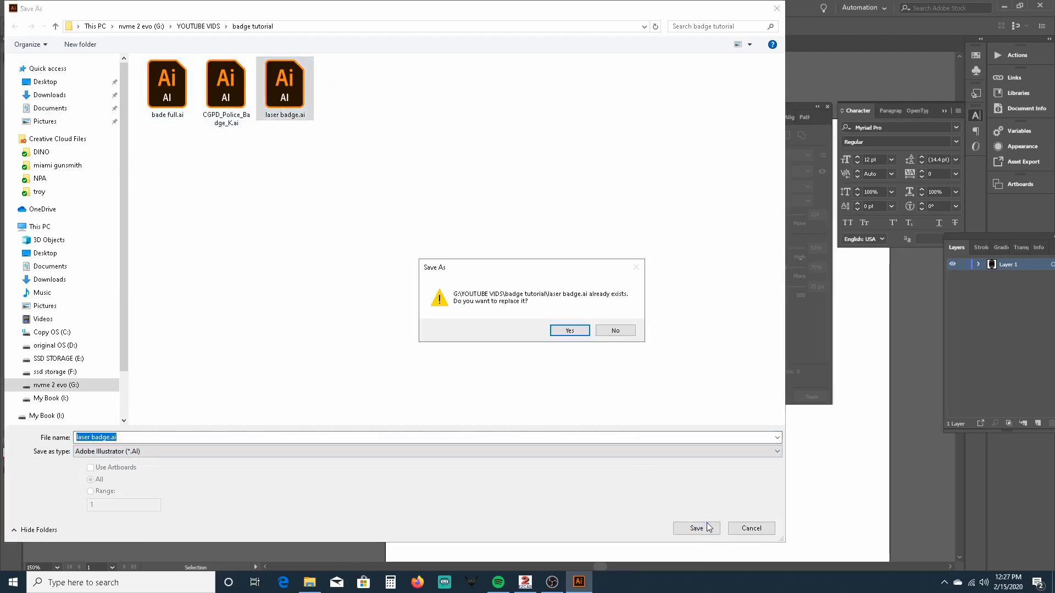
pyautogui.click(569, 330)
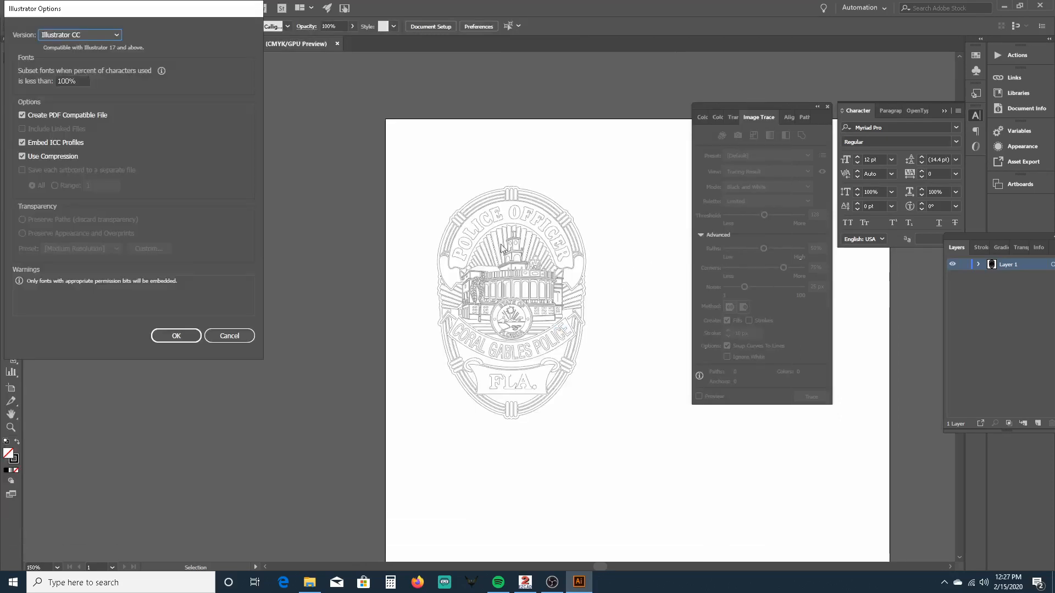
pyautogui.click(88, 34)
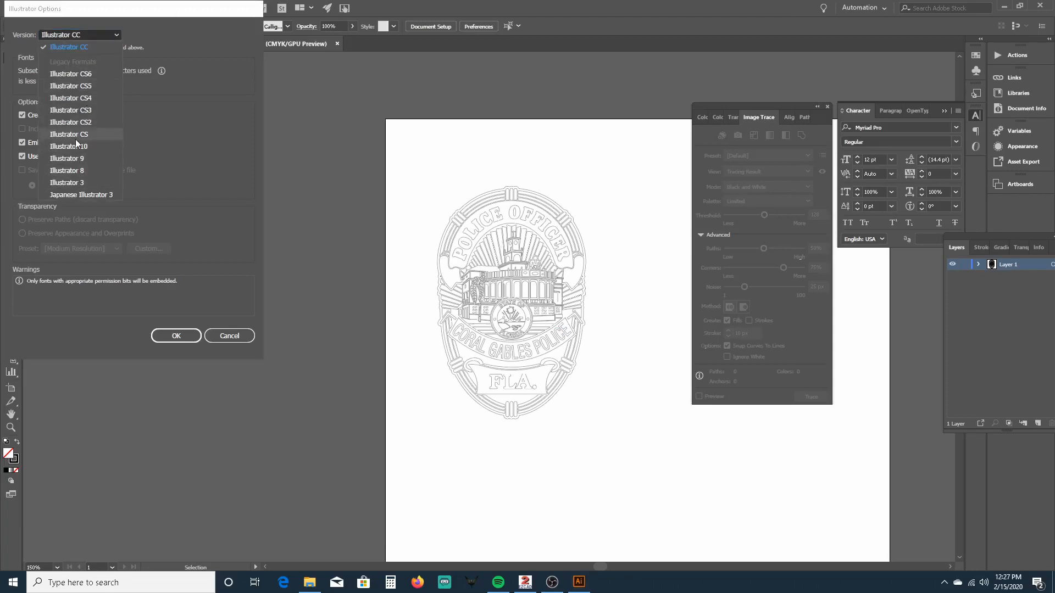
pyautogui.click(68, 181)
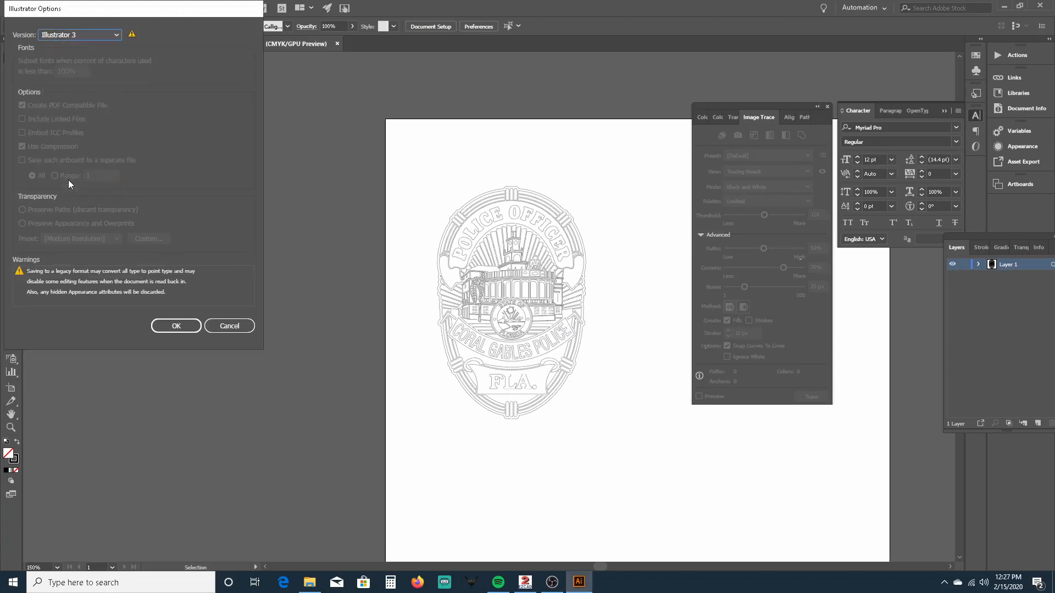
pyautogui.click(172, 325)
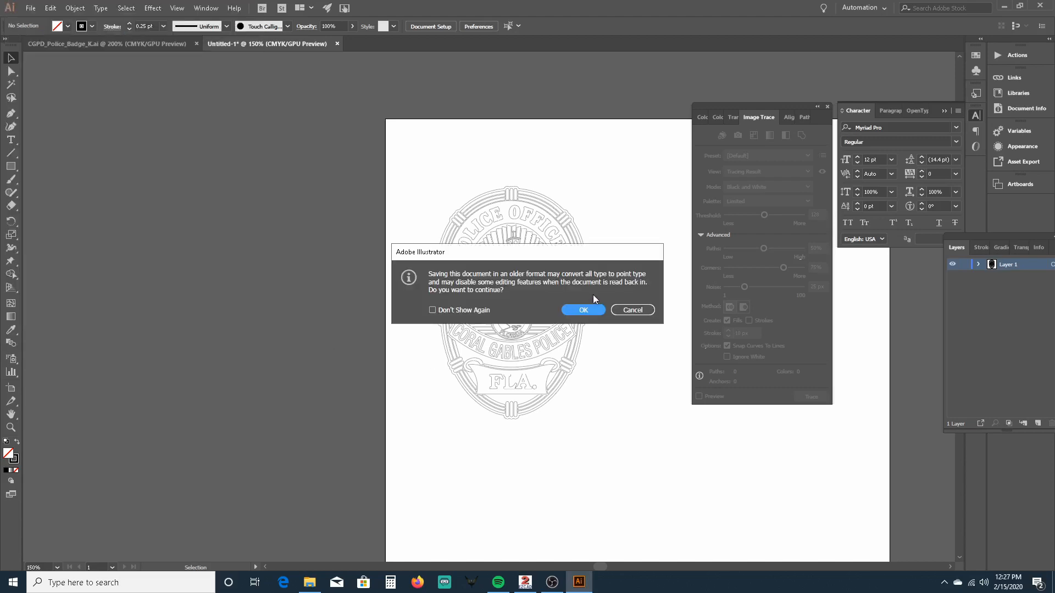
pyautogui.click(583, 311)
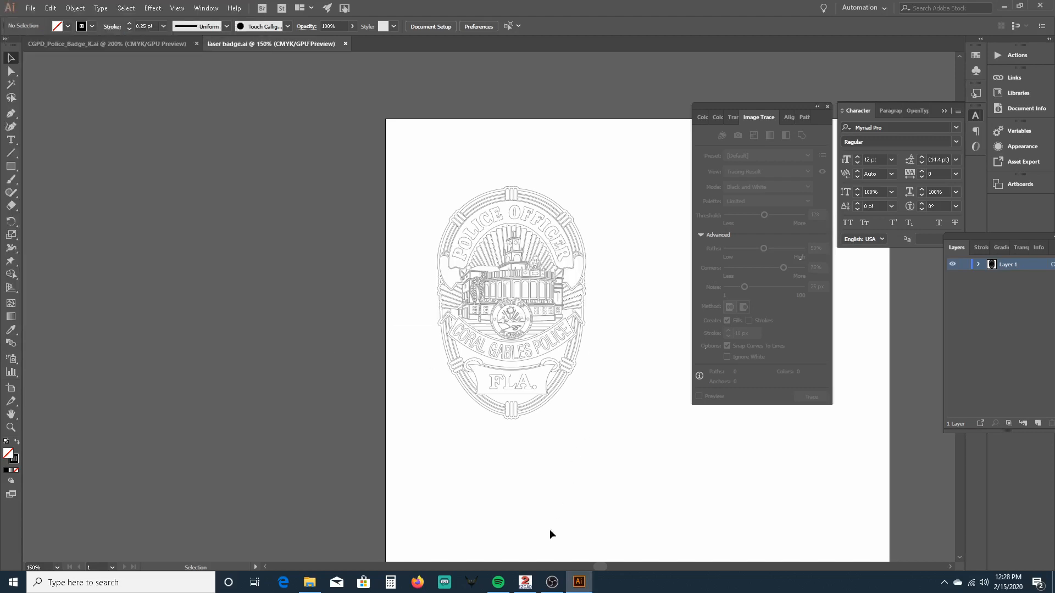
# Switch to EzCad, import the vector file laser badge.ai centred in the work area, and deselect it.
pyautogui.click(525, 582)
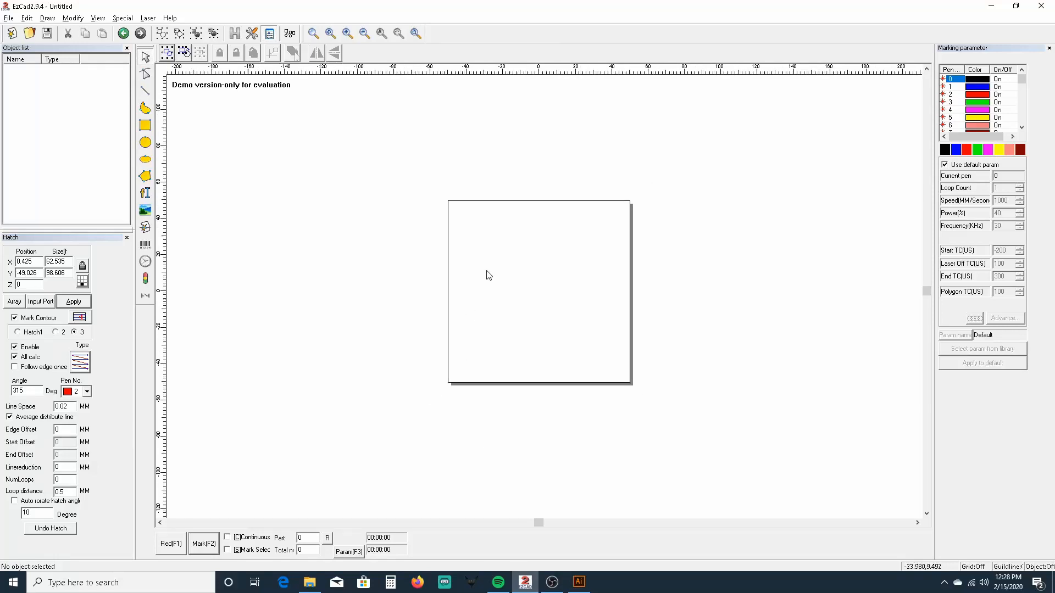
pyautogui.click(8, 18)
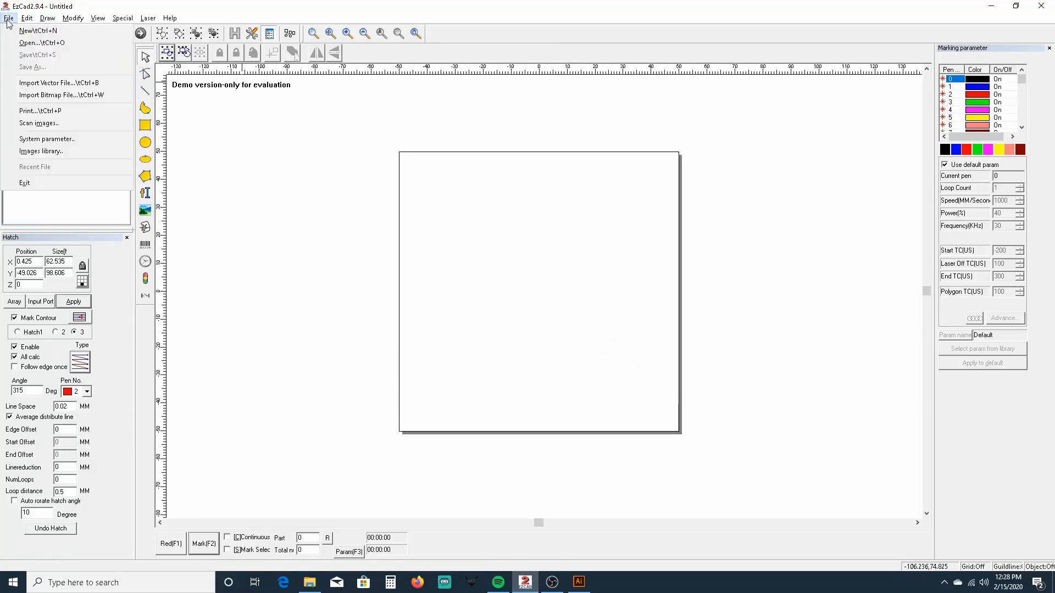
pyautogui.click(61, 85)
pyautogui.click(565, 237)
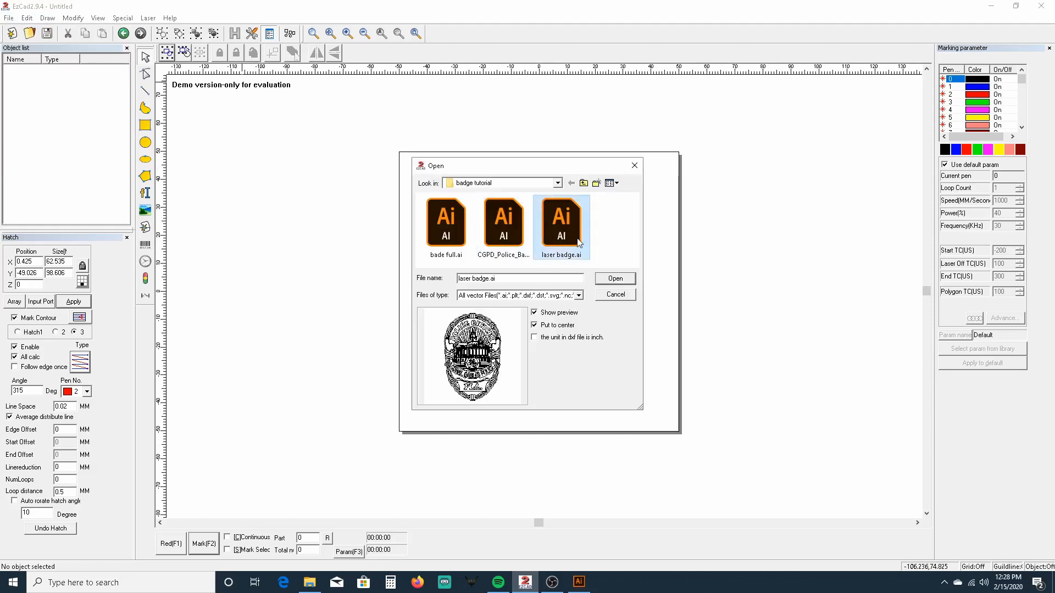
pyautogui.click(615, 279)
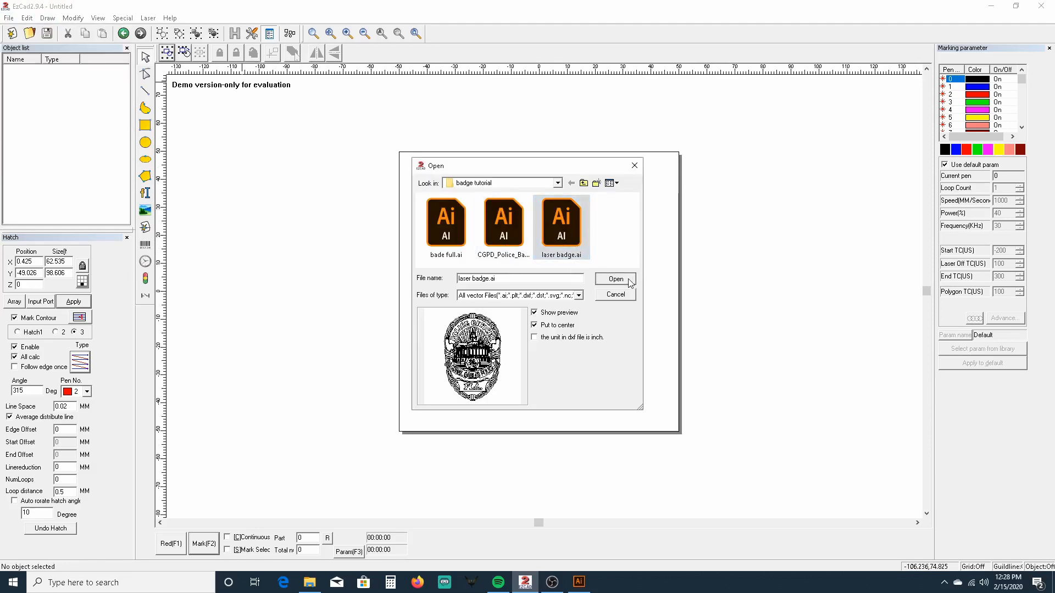
pyautogui.scroll(-2, 585, 211)
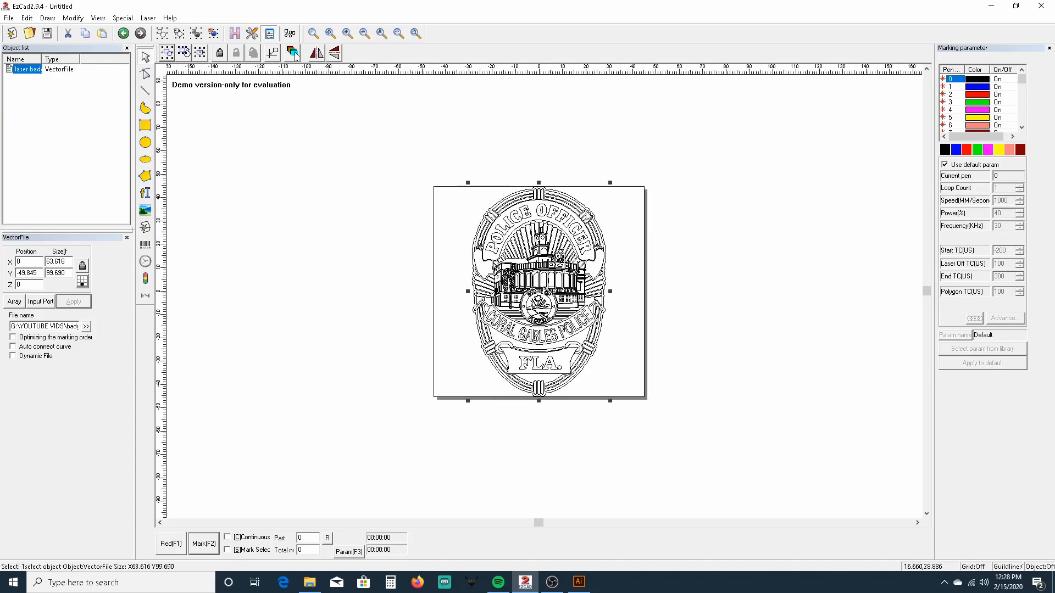
pyautogui.scroll(13, 585, 214)
pyautogui.scroll(-6, 586, 226)
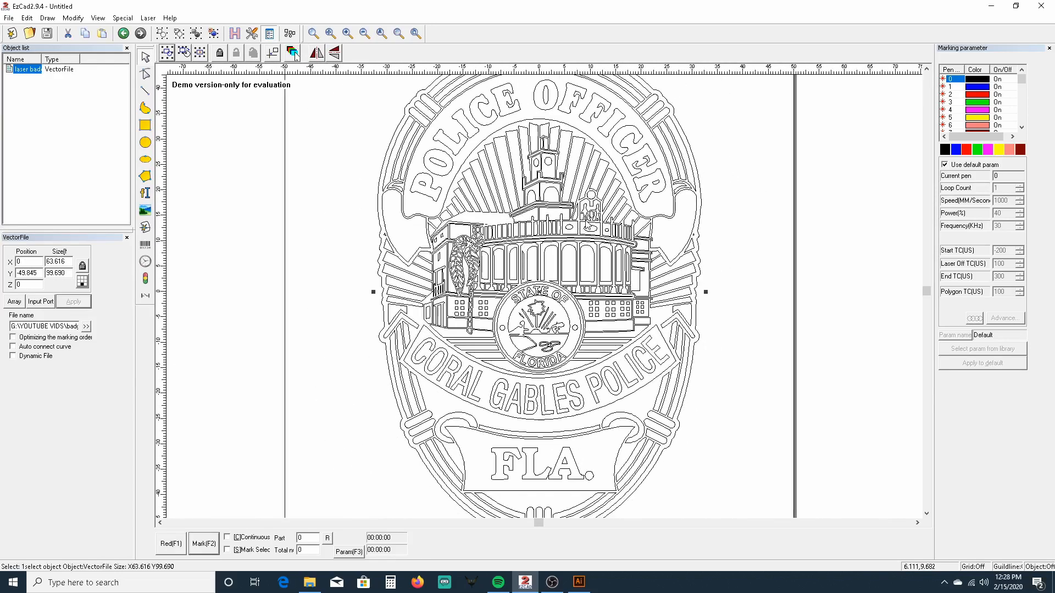
pyautogui.click(731, 237)
pyautogui.scroll(-2, 731, 237)
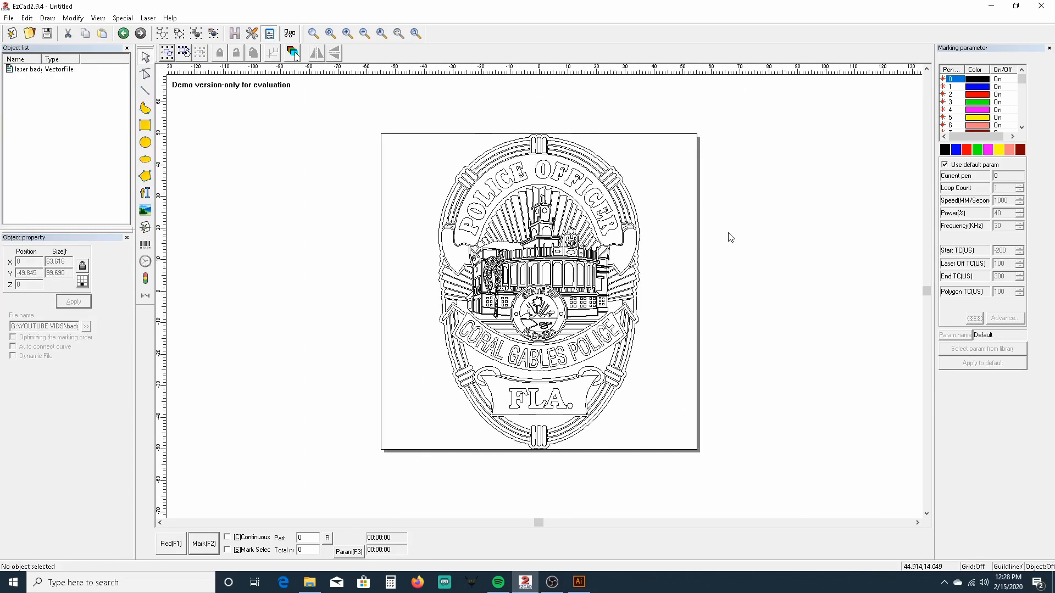
# Ungroup the imported badge vector file into individual curves and clear the selection.
pyautogui.scroll(10, 486, 285)
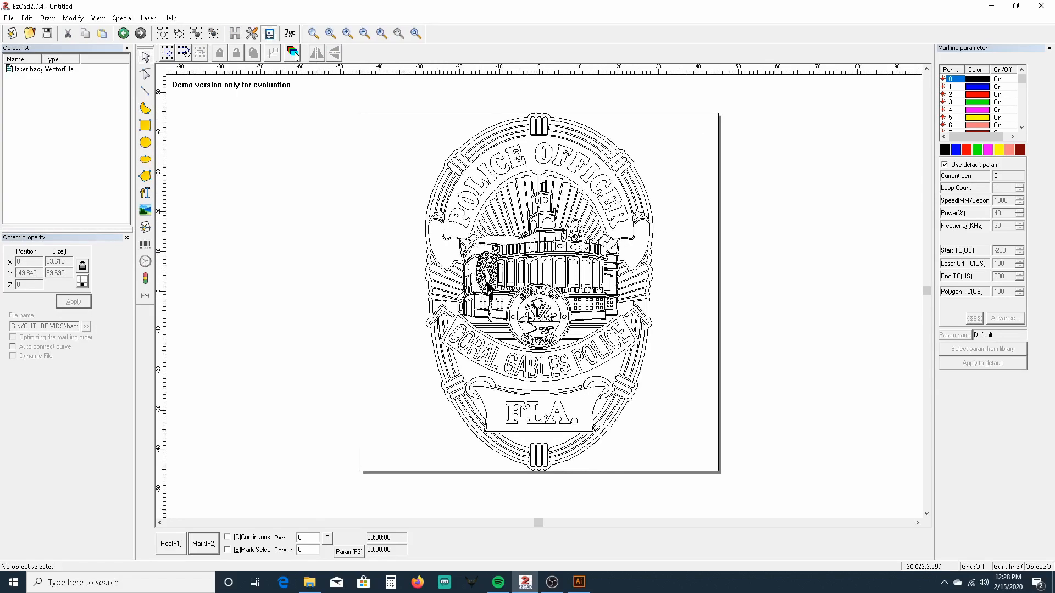
pyautogui.scroll(-4, 321, 241)
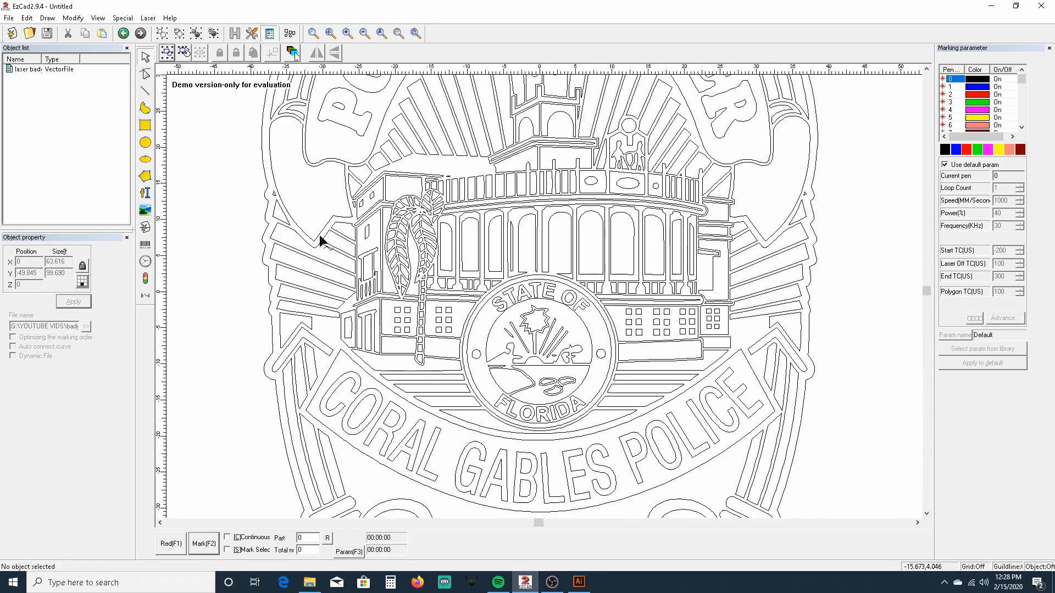
pyautogui.rightClick(538, 281)
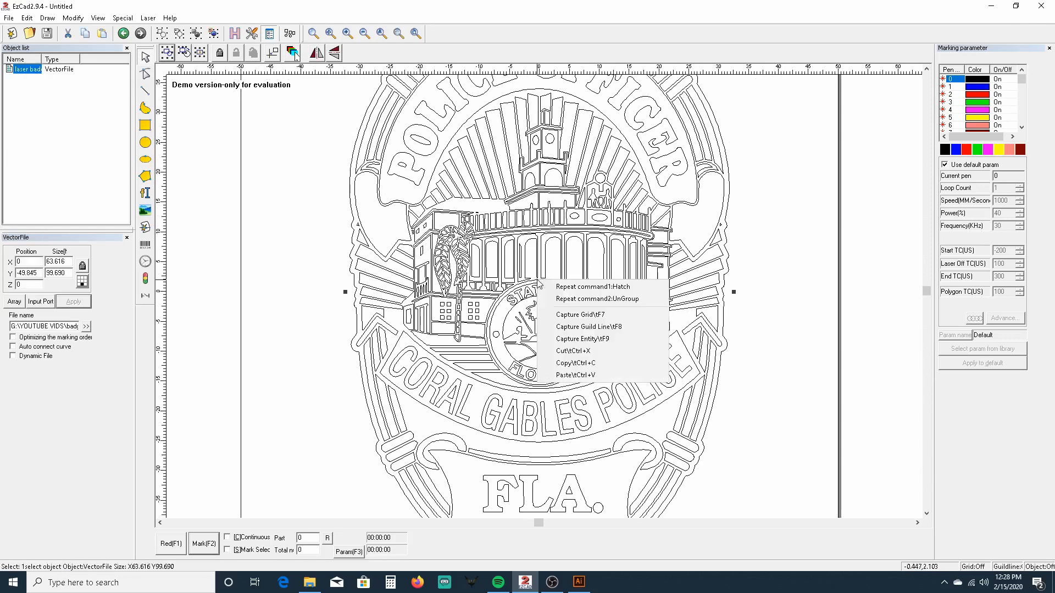
pyautogui.click(214, 33)
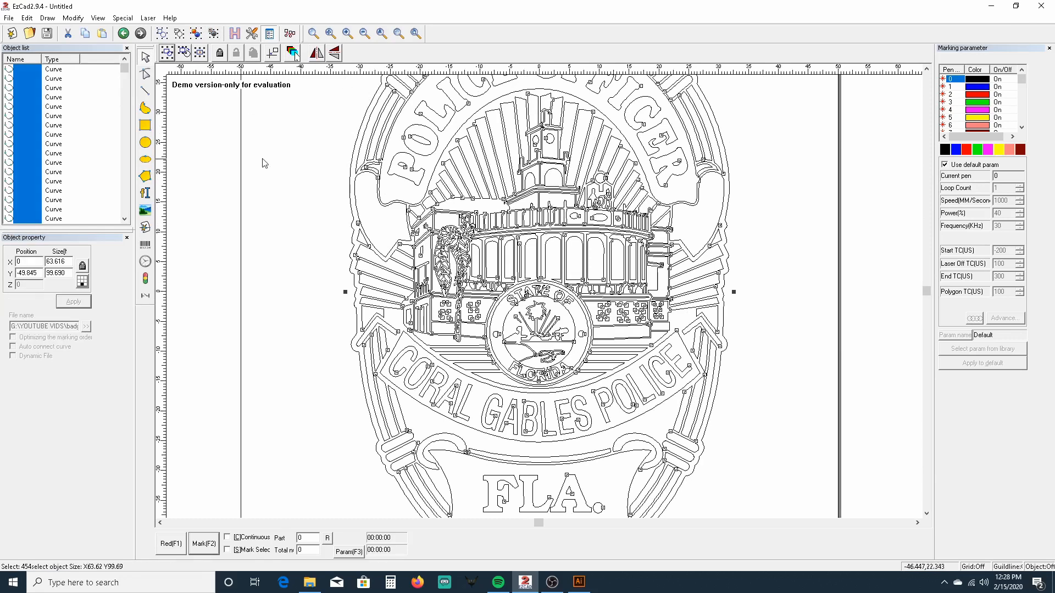
pyautogui.click(266, 202)
pyautogui.scroll(-3, 483, 266)
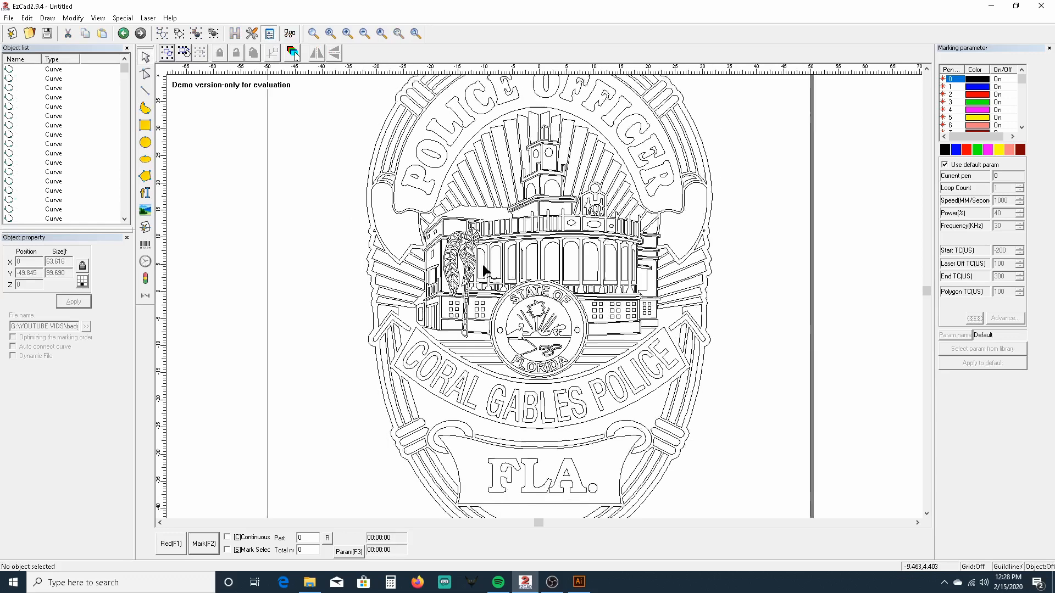
# Try deleting the thin ledge curve at the right end of the building, then undo the deletion.
pyautogui.scroll(-1, 573, 237)
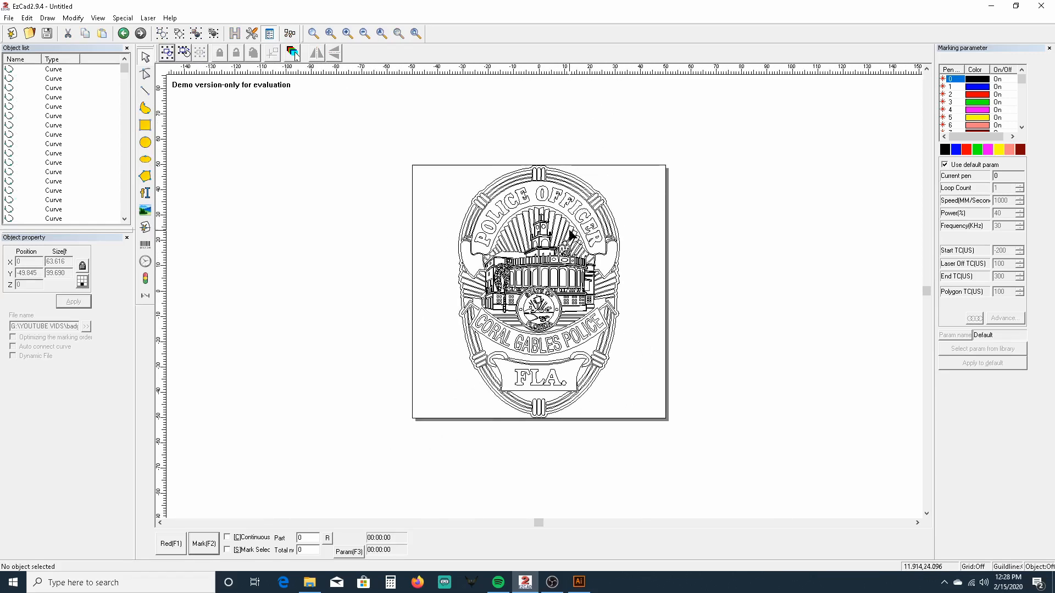
pyautogui.scroll(1, 626, 284)
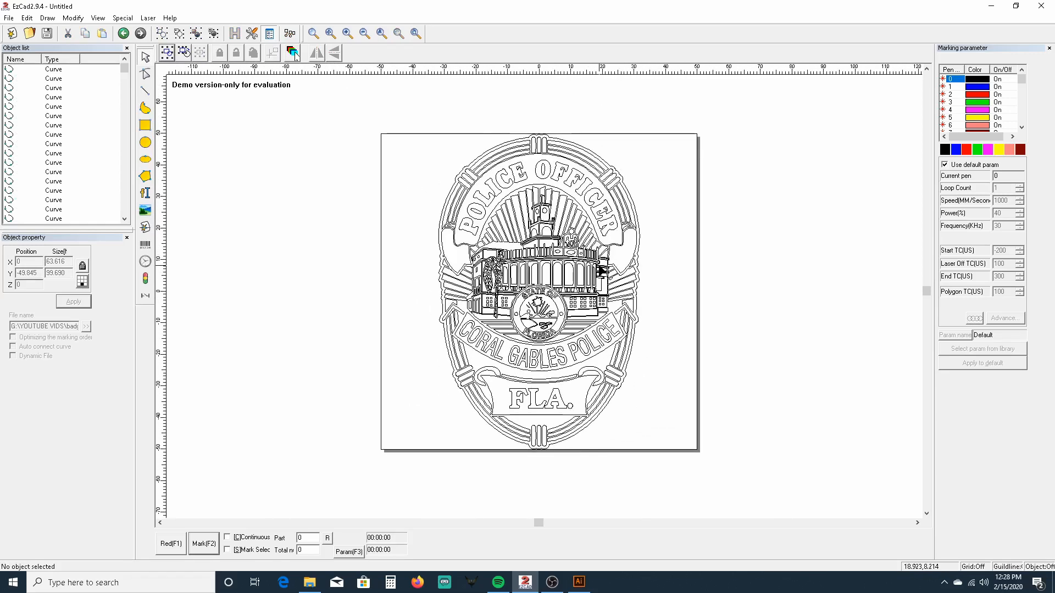
pyautogui.scroll(3, 615, 300)
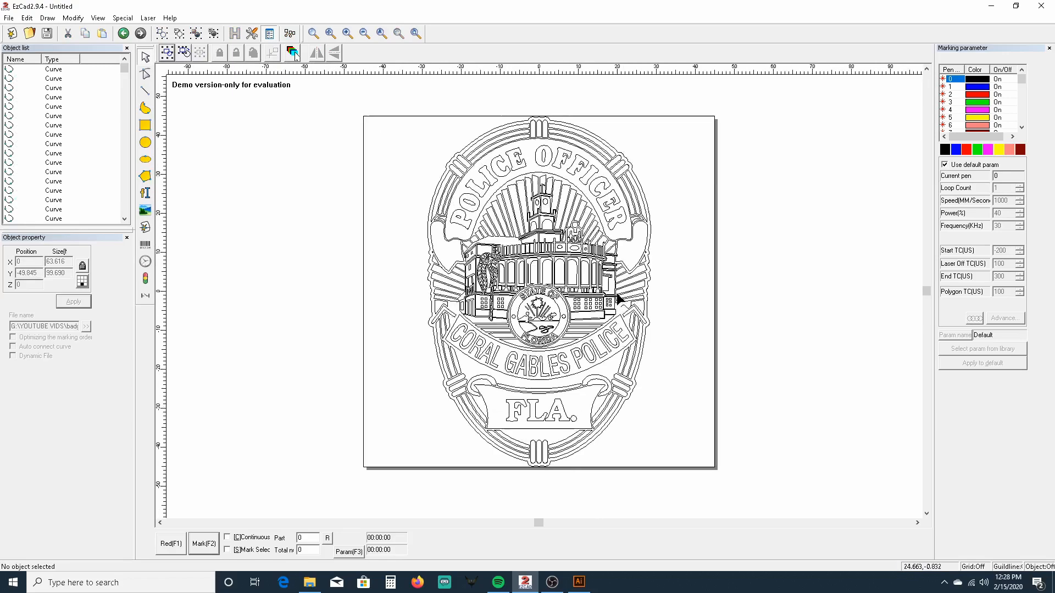
pyautogui.scroll(1, 728, 306)
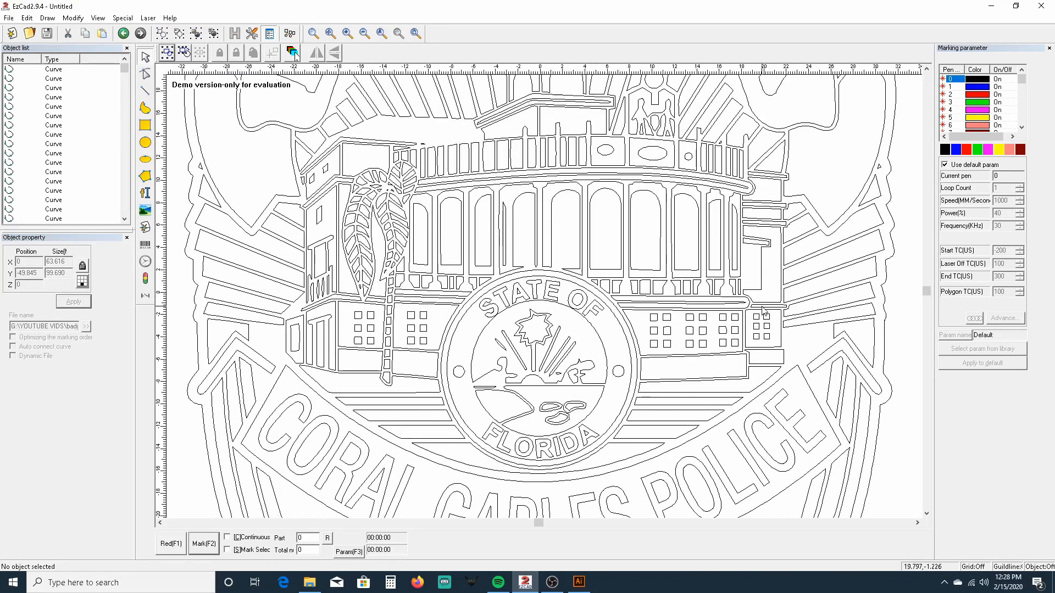
pyautogui.click(763, 311)
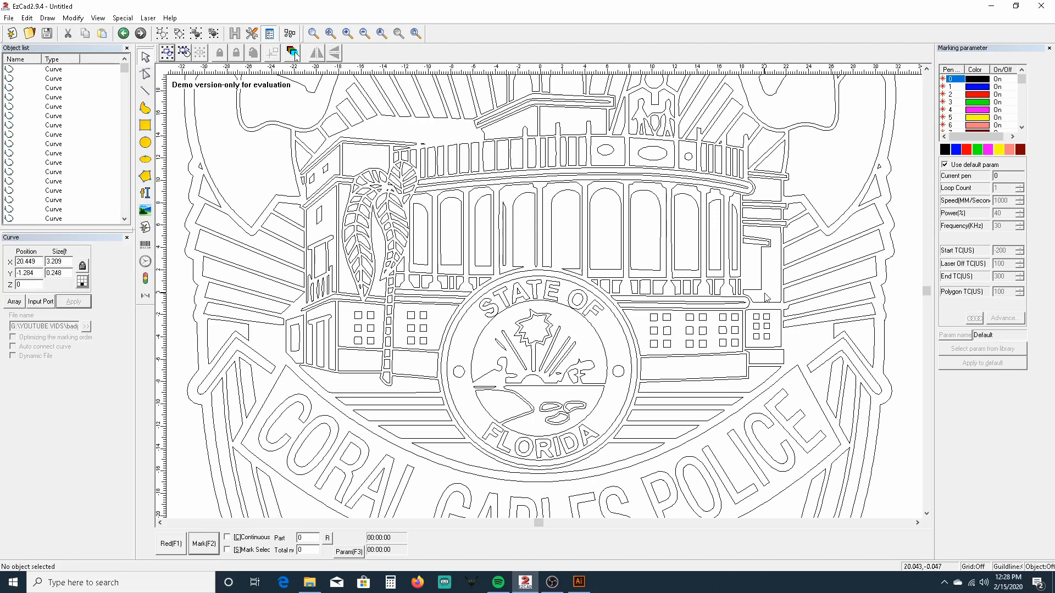
pyautogui.hotkey('ctrl', 'z')
pyautogui.scroll(2, 649, 260)
pyautogui.scroll(-4, 650, 260)
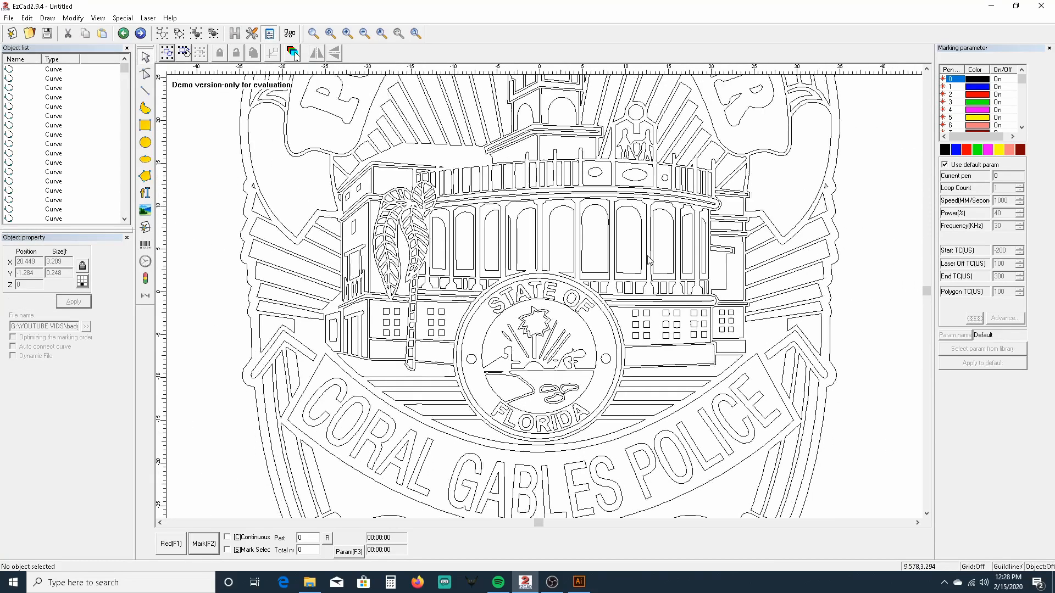
# Hatch all the badge curves with contour marking and Hatch 3 enabled at 315 degrees, using pen 2 and 0.02 mm line spacing.
pyautogui.scroll(-5, 650, 259)
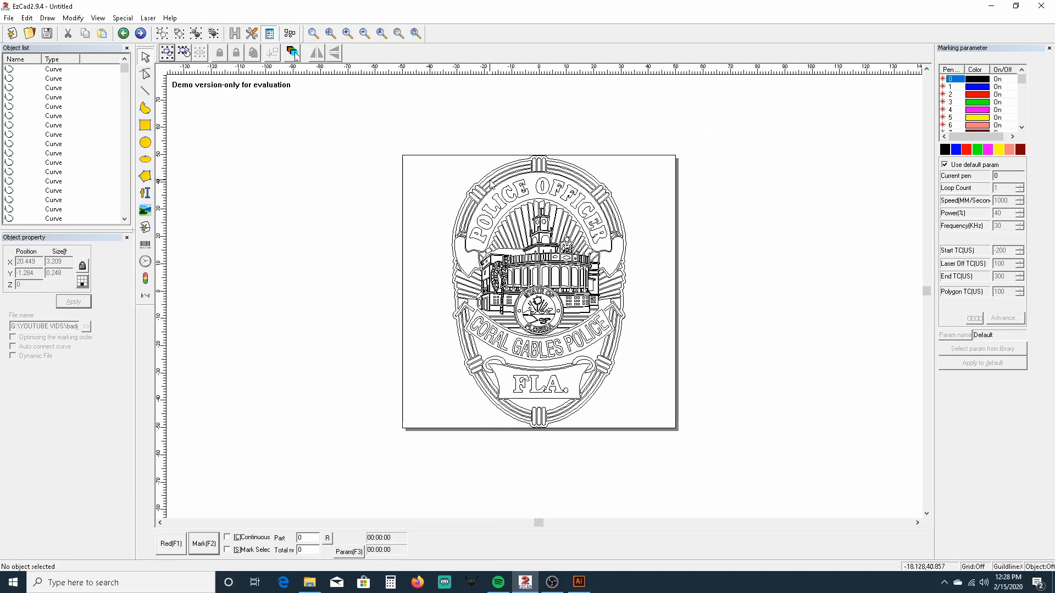
pyautogui.moveTo(420, 133); pyautogui.dragTo(687, 471)
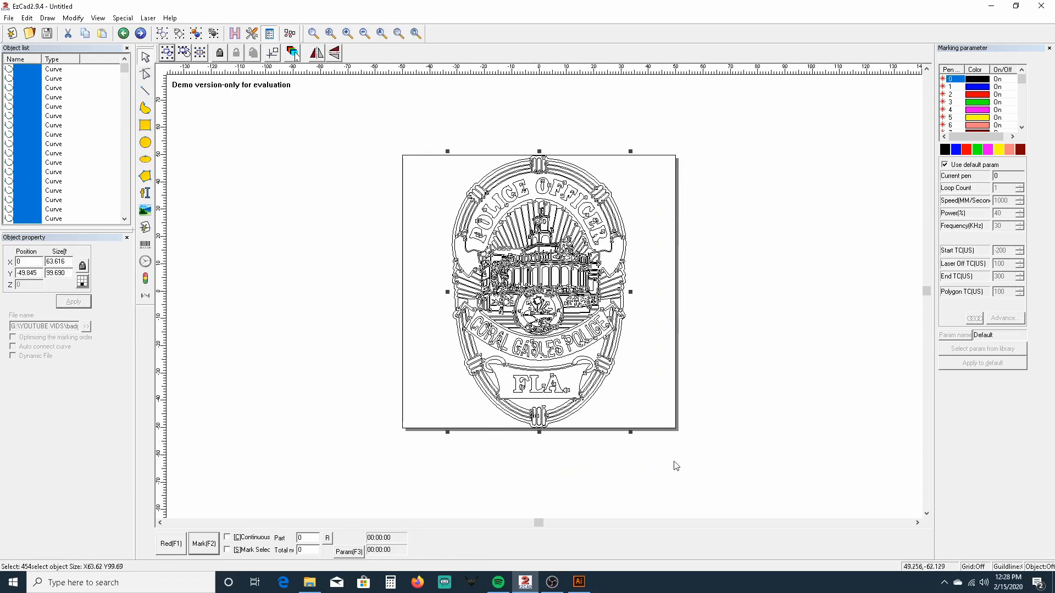
pyautogui.click(234, 37)
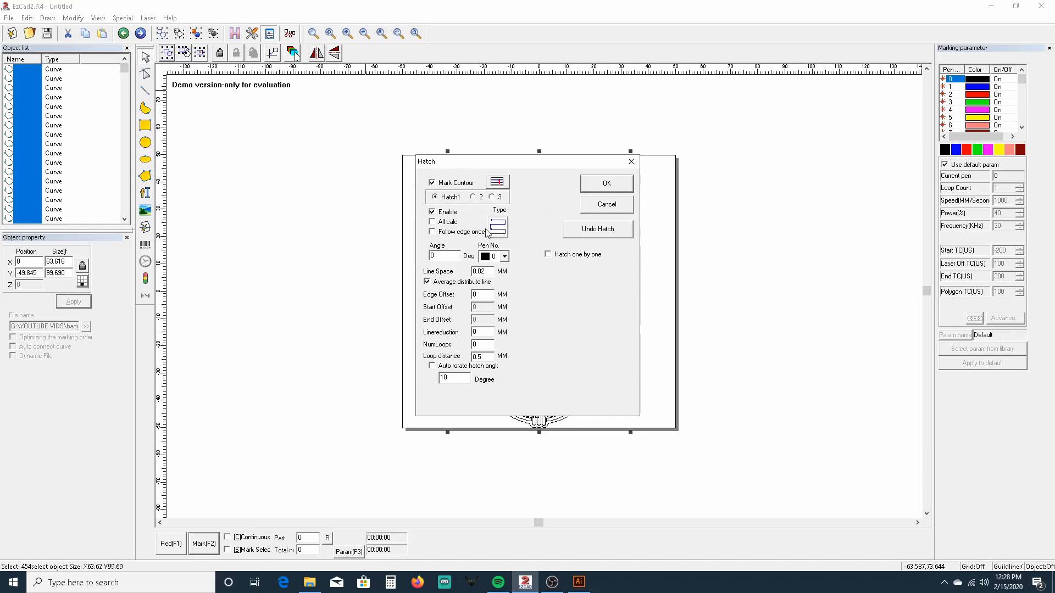
pyautogui.click(473, 197)
pyautogui.click(491, 197)
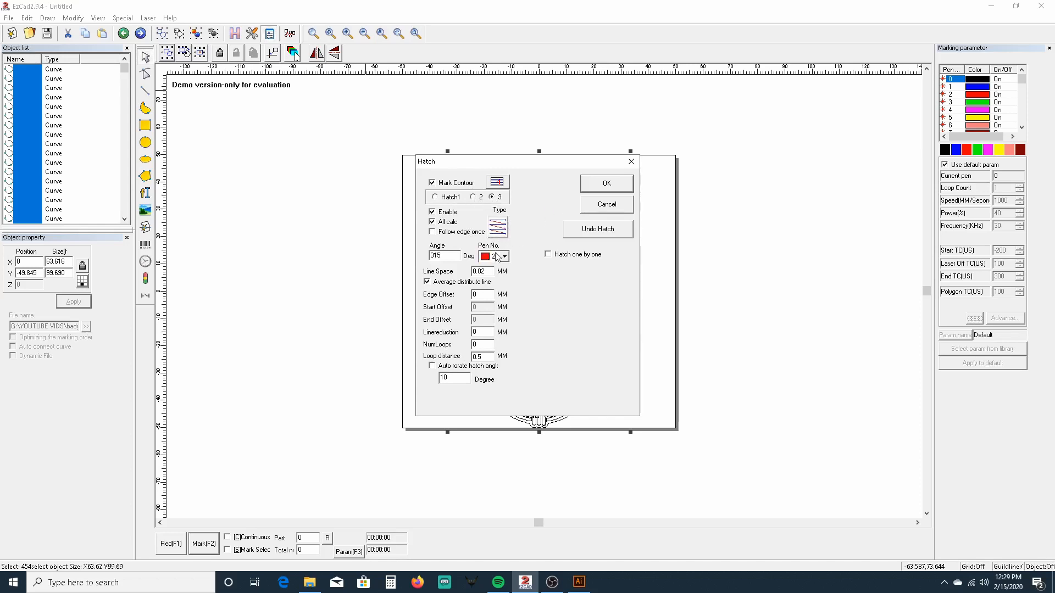
pyautogui.click(595, 186)
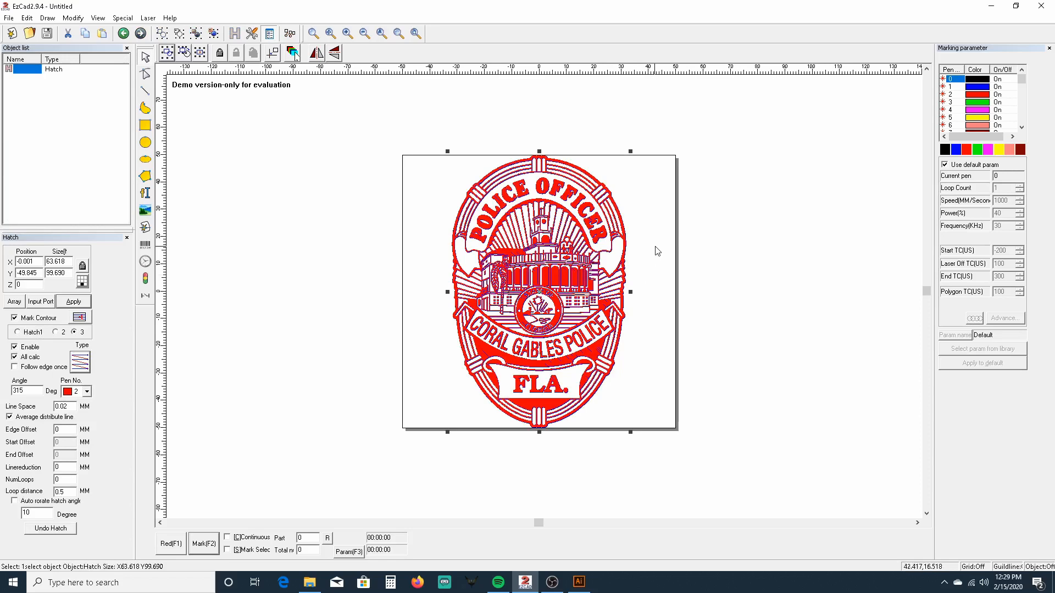
# Examine the hatched badge up close and as a whole, checking the fill around the building, state seal and lettering.
pyautogui.scroll(1, 636, 283)
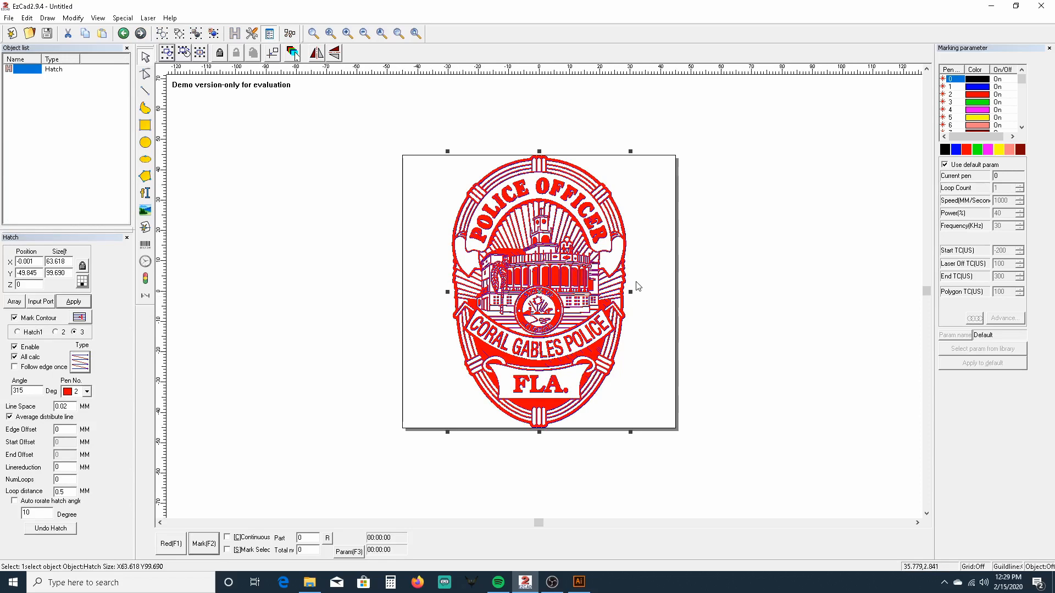
pyautogui.scroll(1, 637, 285)
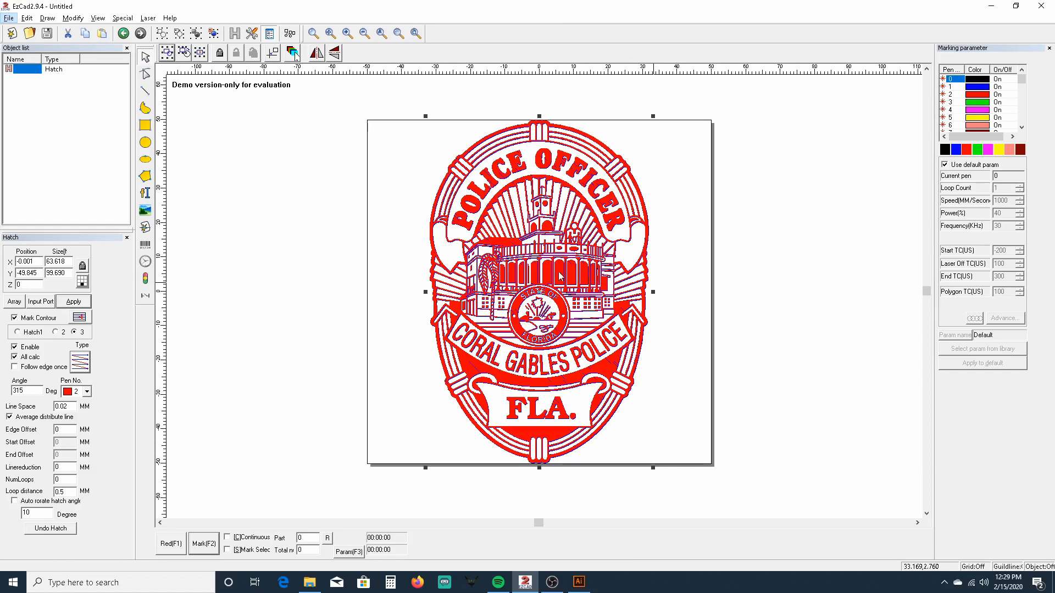
pyautogui.scroll(-1, 550, 273)
pyautogui.scroll(-1, 541, 259)
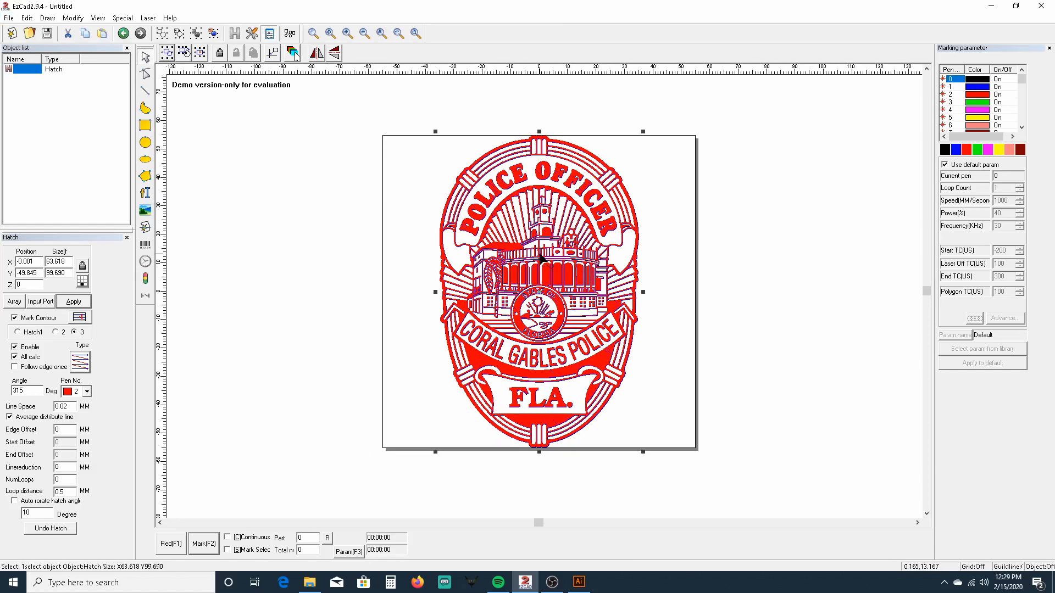
pyautogui.scroll(1, 543, 268)
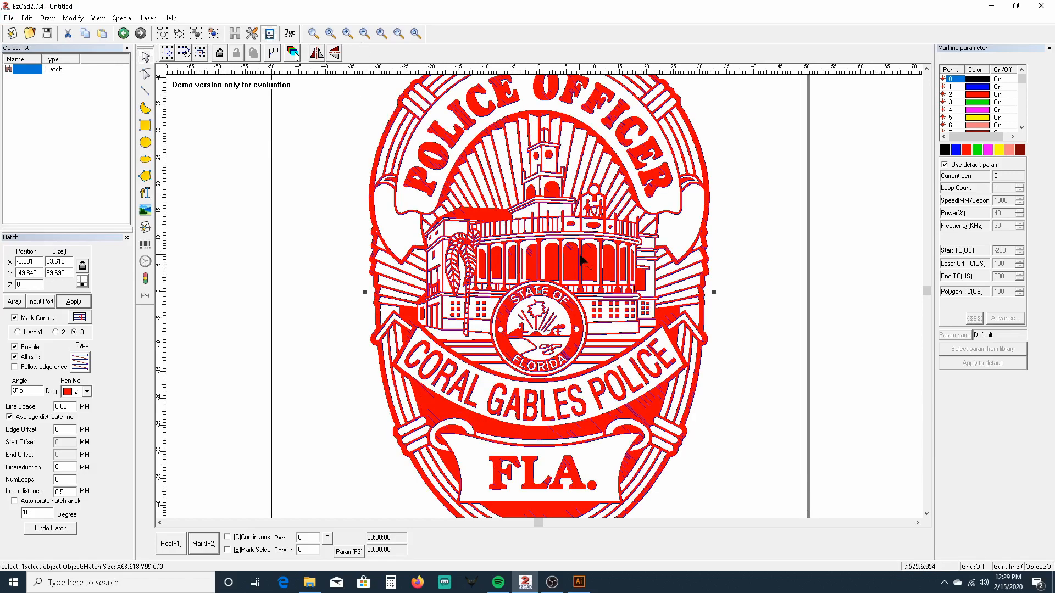
pyautogui.scroll(1, 569, 253)
pyautogui.scroll(1, 559, 260)
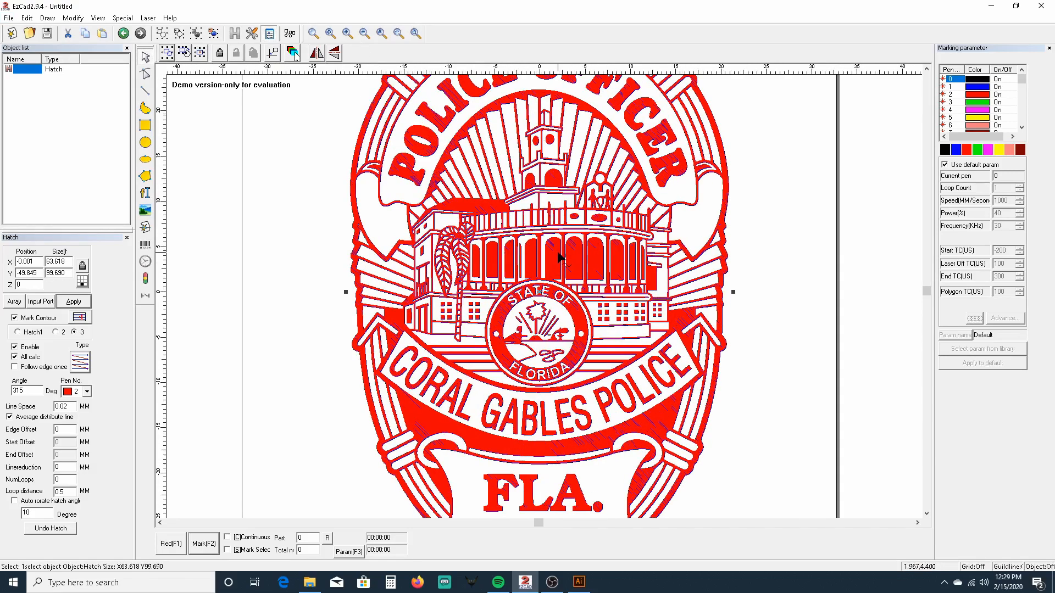
pyautogui.scroll(2, 558, 252)
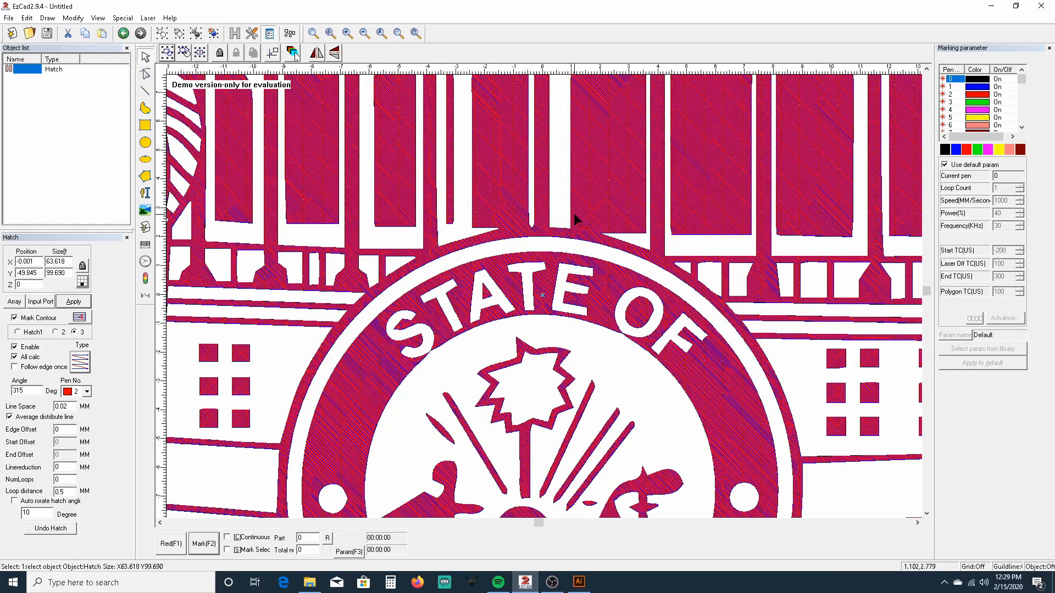
pyautogui.scroll(-1, 574, 219)
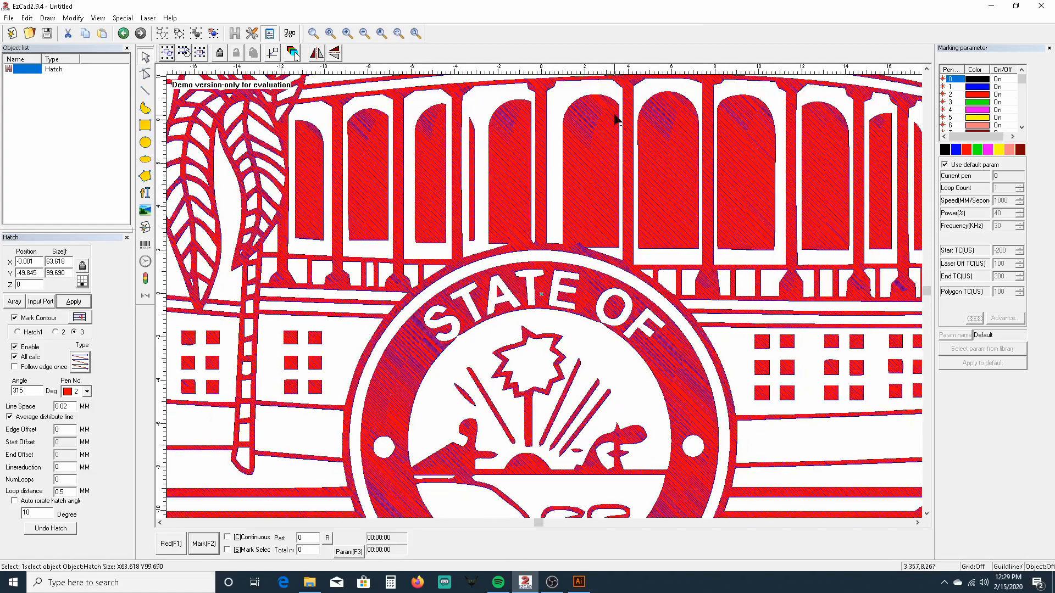
pyautogui.scroll(-1, 607, 204)
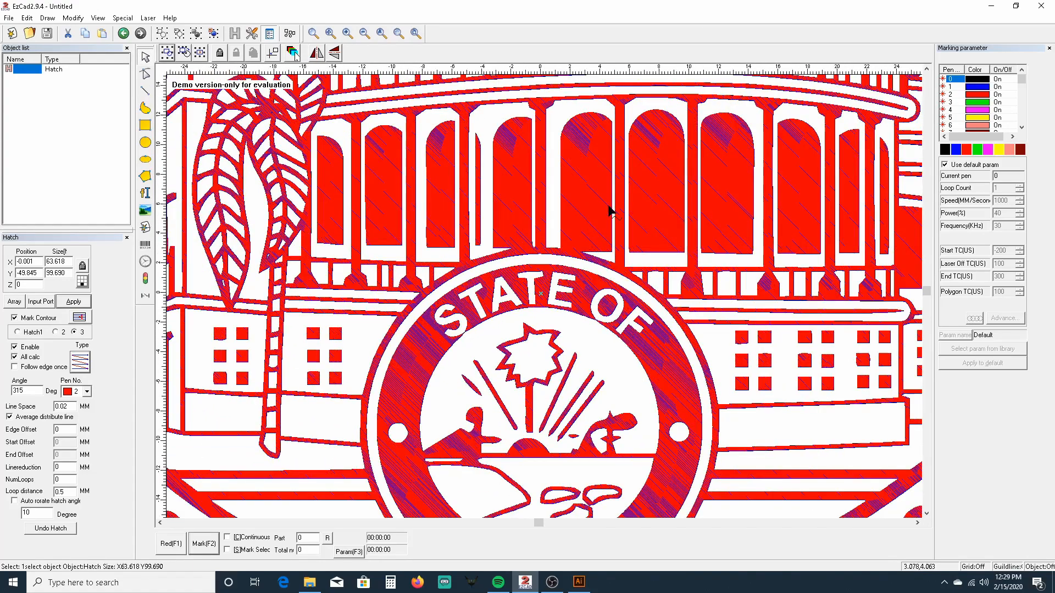
pyautogui.scroll(-1, 609, 211)
pyautogui.scroll(-1, 608, 204)
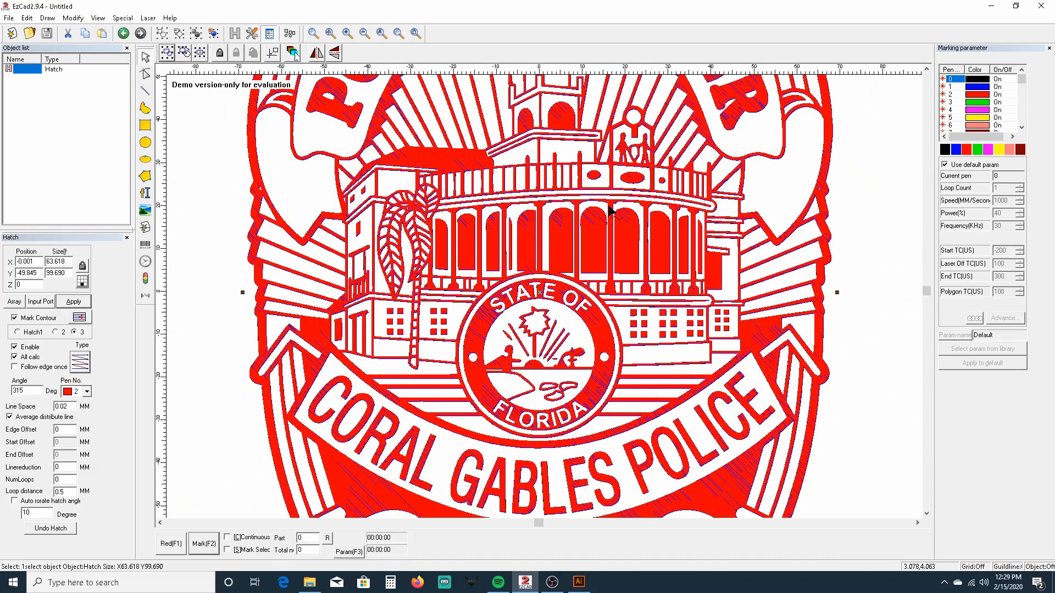
pyautogui.scroll(-2, 608, 211)
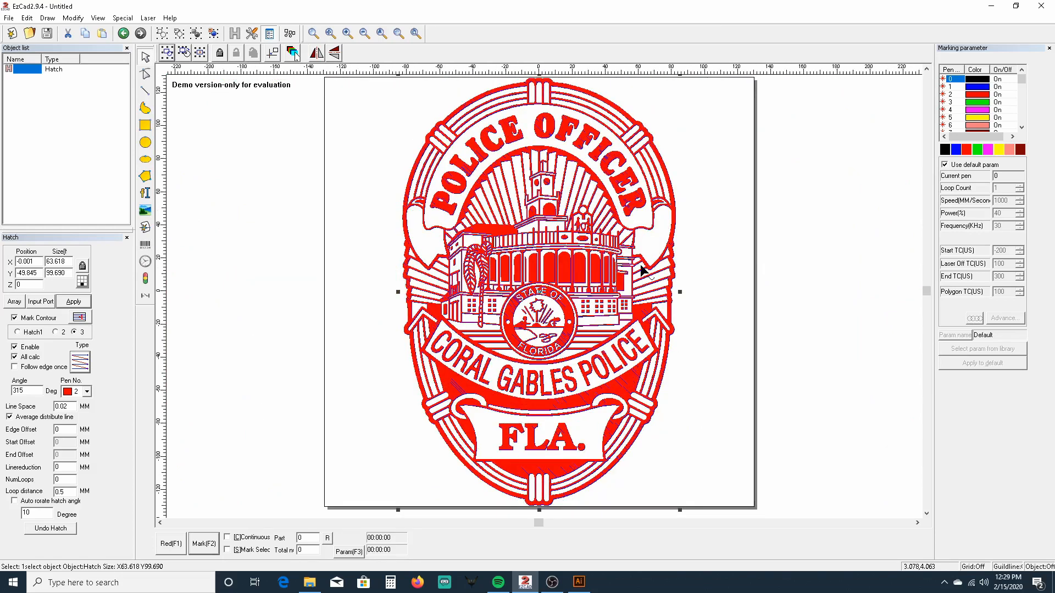
pyautogui.scroll(-1, 642, 269)
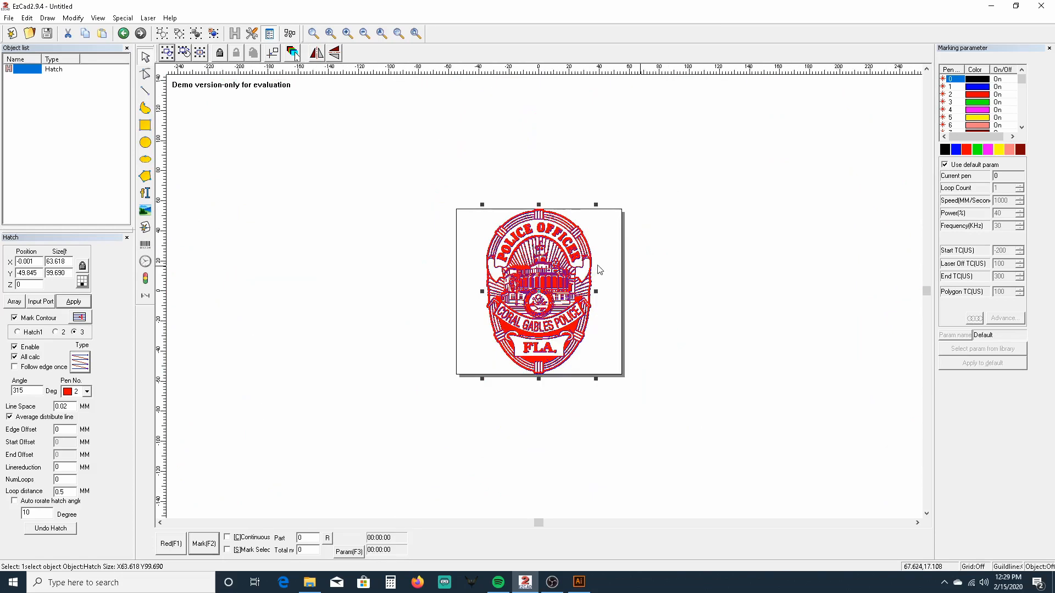
pyautogui.scroll(-1, 599, 269)
pyautogui.scroll(1, 615, 478)
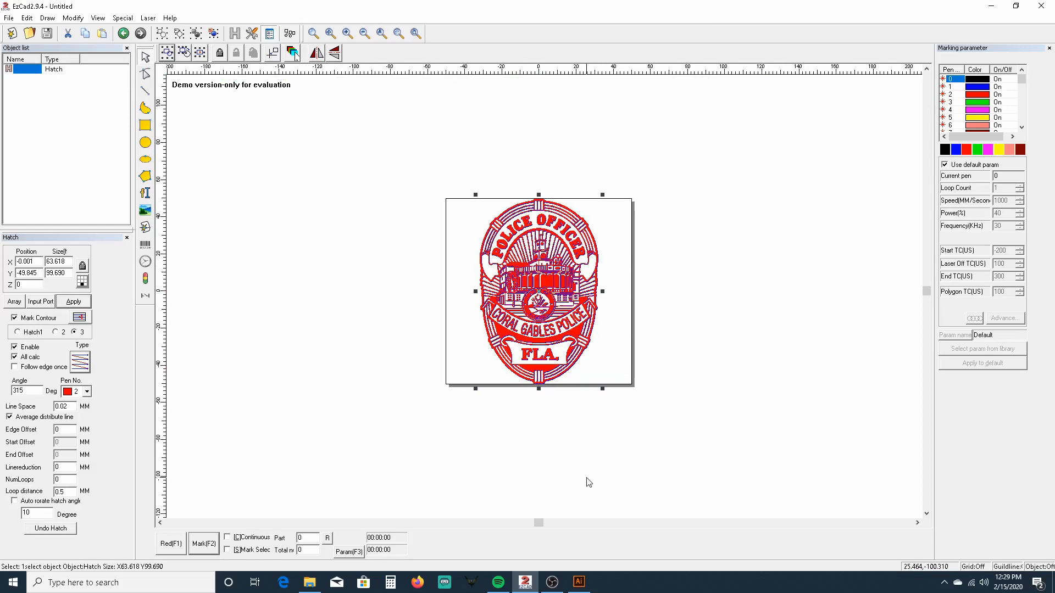
# Switch to Illustrator and review the badge outlines in laser badge.ai.
pyautogui.click(578, 582)
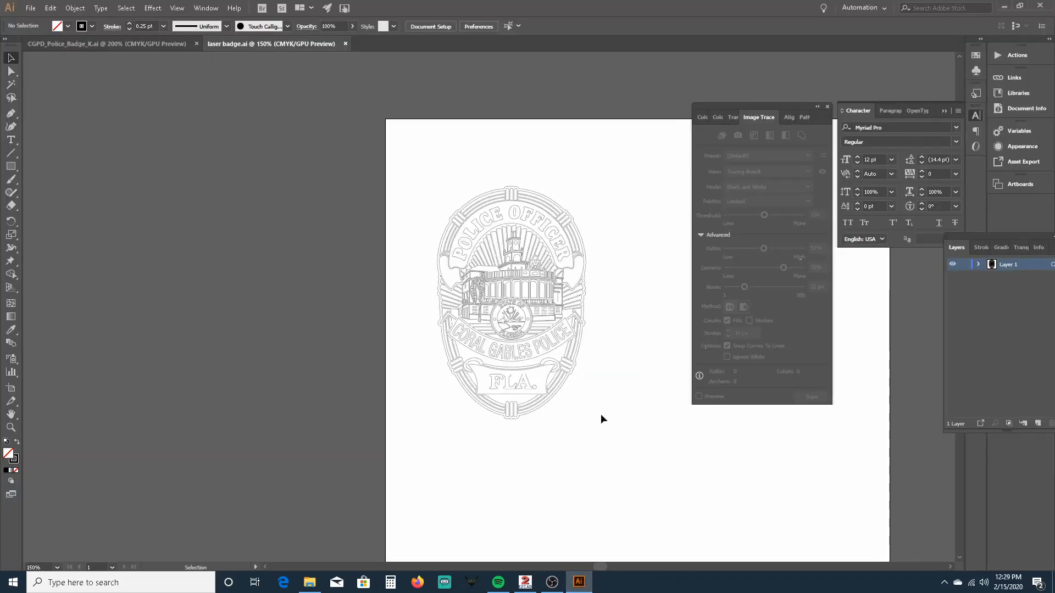
pyautogui.scroll(3, 479, 169)
pyautogui.scroll(-5, 479, 168)
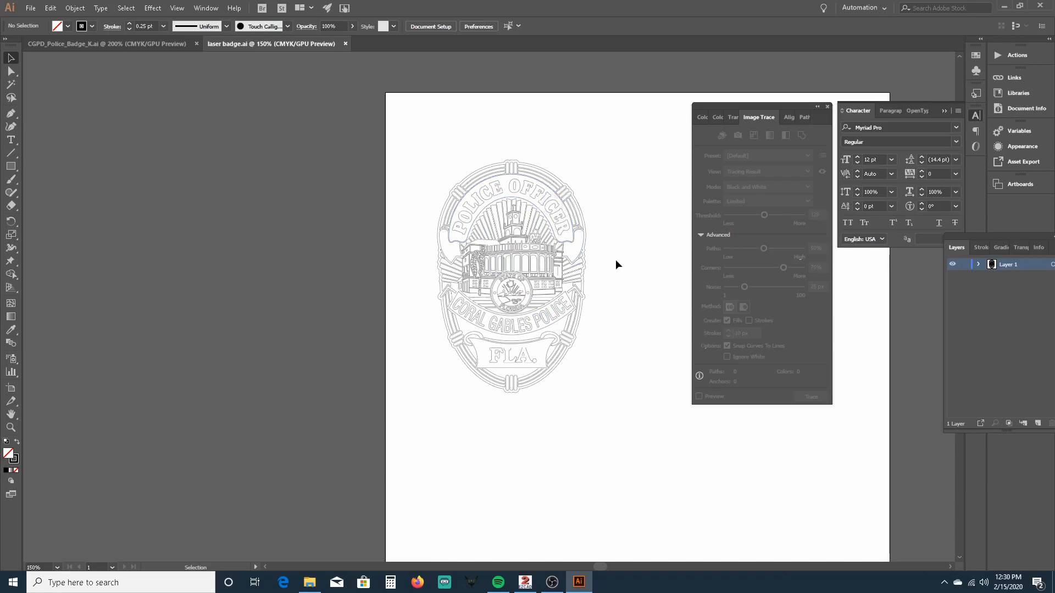
pyautogui.scroll(3, 612, 244)
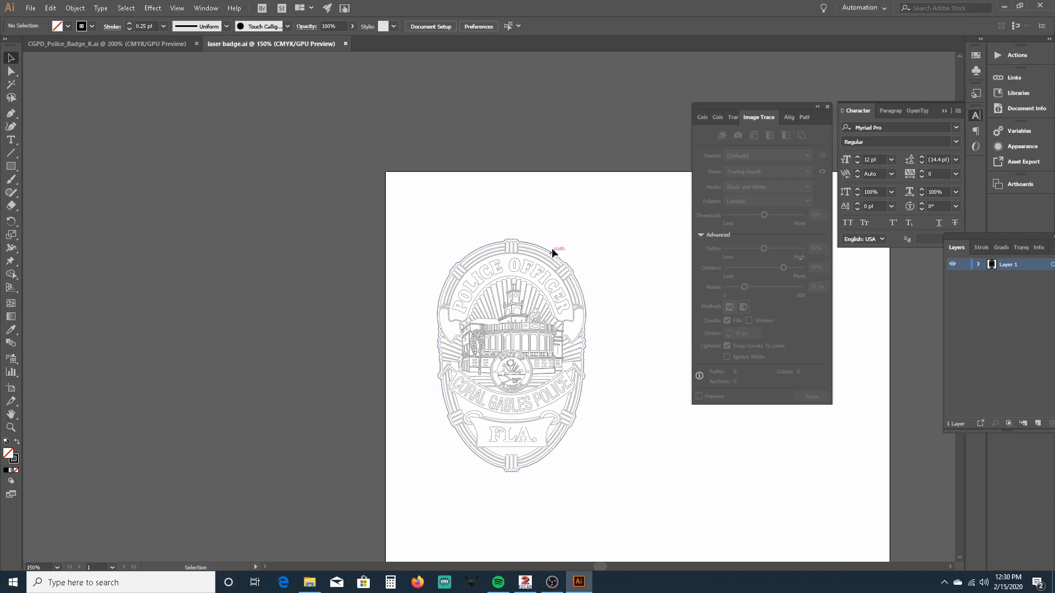
pyautogui.scroll(-2, 563, 237)
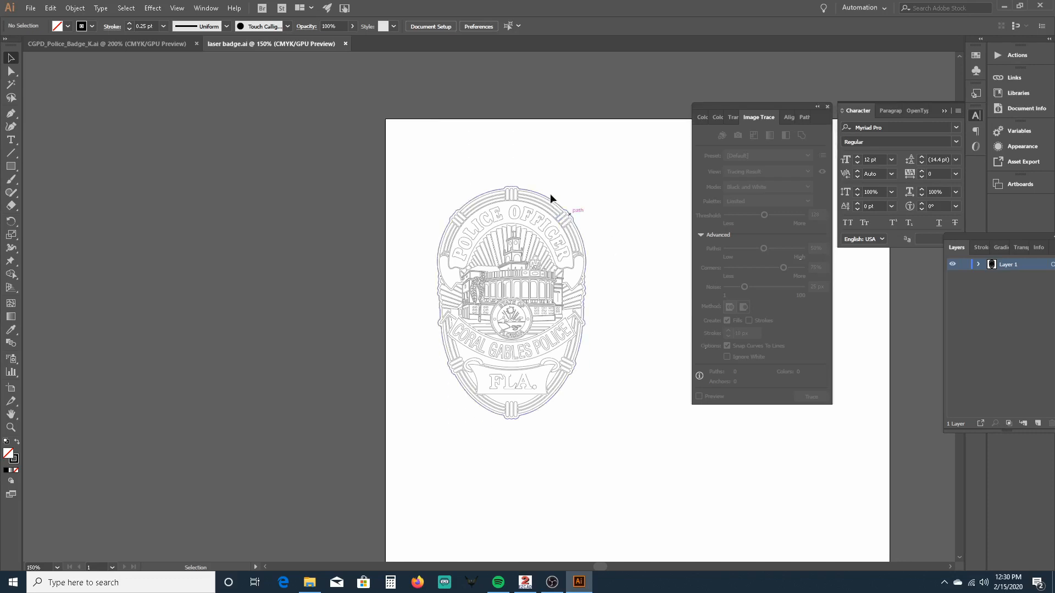